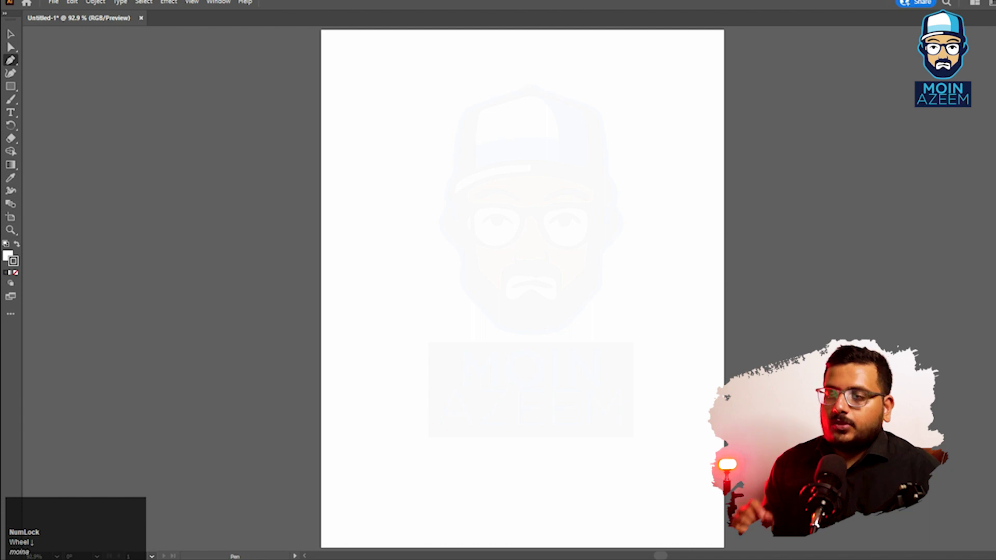
{"action": "key", "text": "a"}
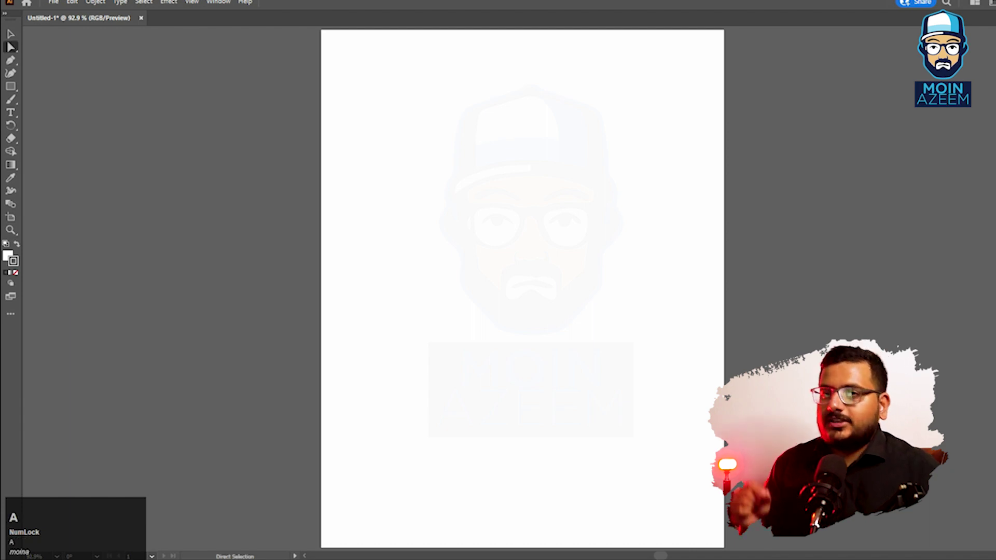
{"action": "key", "text": "s"}
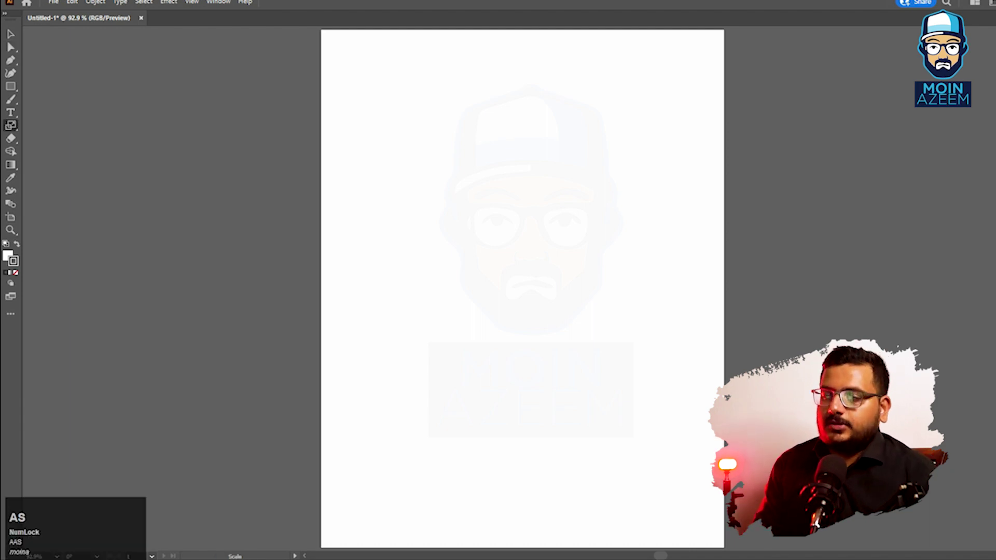
{"action": "key", "text": "a"}
{"action": "key", "text": "s"}
{"action": "key", "text": "a"}
{"action": "key", "text": "s"}
{"action": "key", "text": "a"}
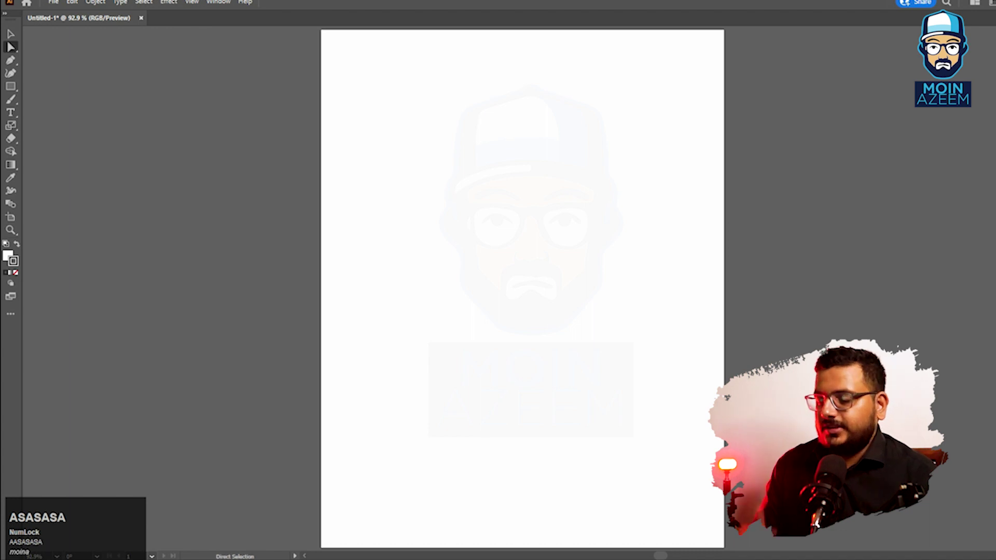
{"action": "key", "text": "s"}
{"action": "key", "text": "v"}
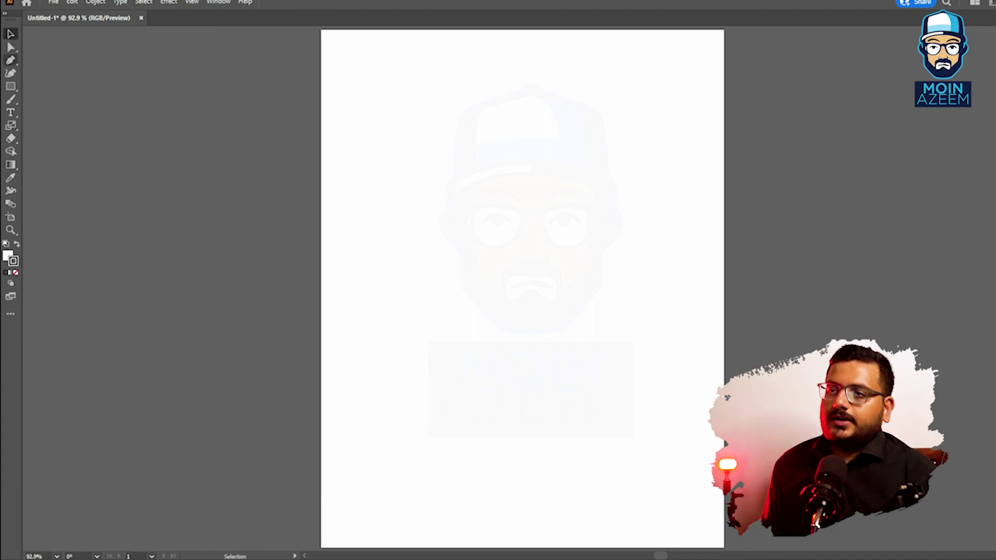
Step: Try out the Pen tool with a short zigzag path of straight segments and delete it
{"action": "left_click", "coordinate": [10, 60]}
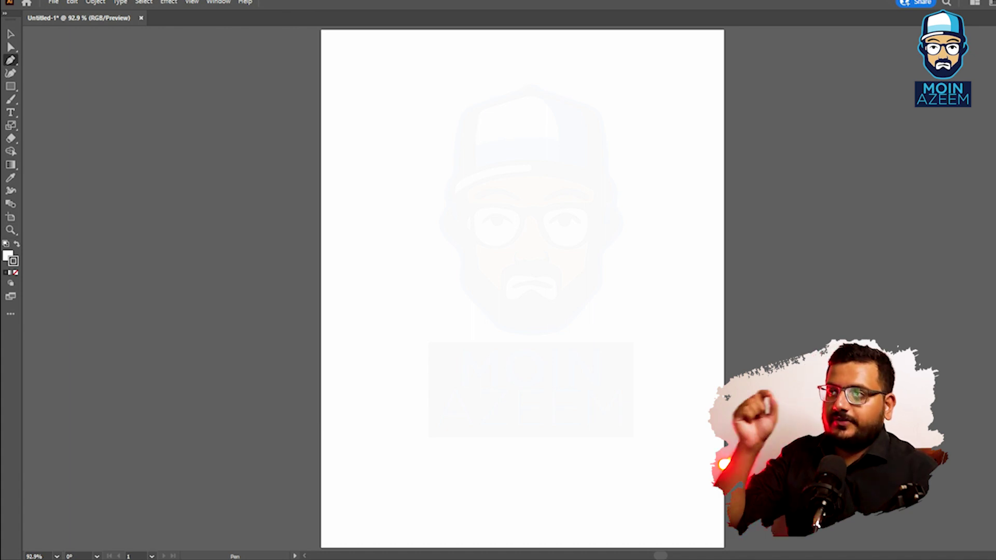
{"action": "left_click", "coordinate": [409, 161]}
{"action": "left_click", "coordinate": [515, 167]}
{"action": "left_click", "coordinate": [424, 102]}
{"action": "right_click", "coordinate": [539, 102]}
{"action": "left_click", "coordinate": [522, 111]}
{"action": "key", "text": "Delete"}
{"action": "key", "text": "Delete"}
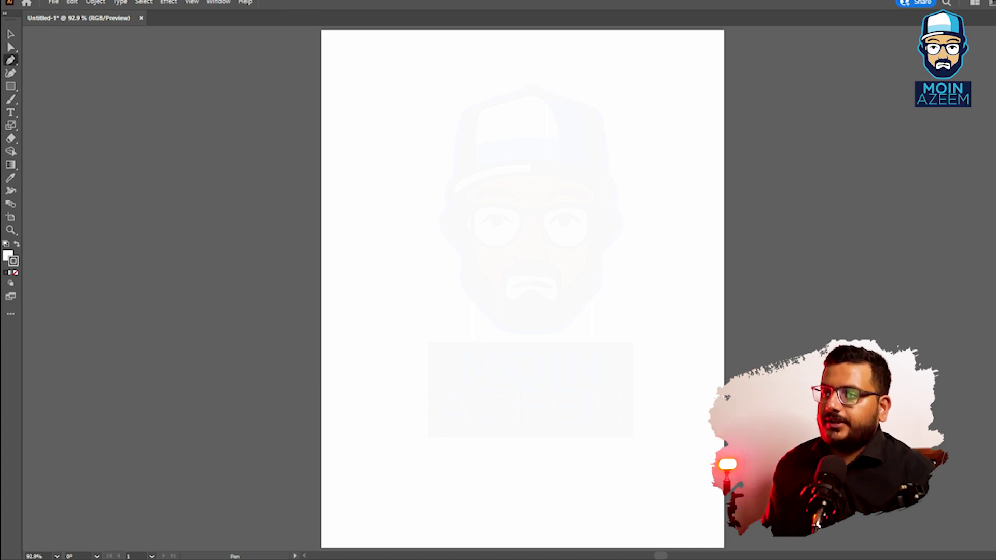
Step: Draw a closed four-sided Pen path about 4.55 in wide with slightly slanted sides about 3.6 in long, and show the rulers
{"action": "left_click_drag", "start_coordinate": [403, 135], "coordinate": [418, 182]}
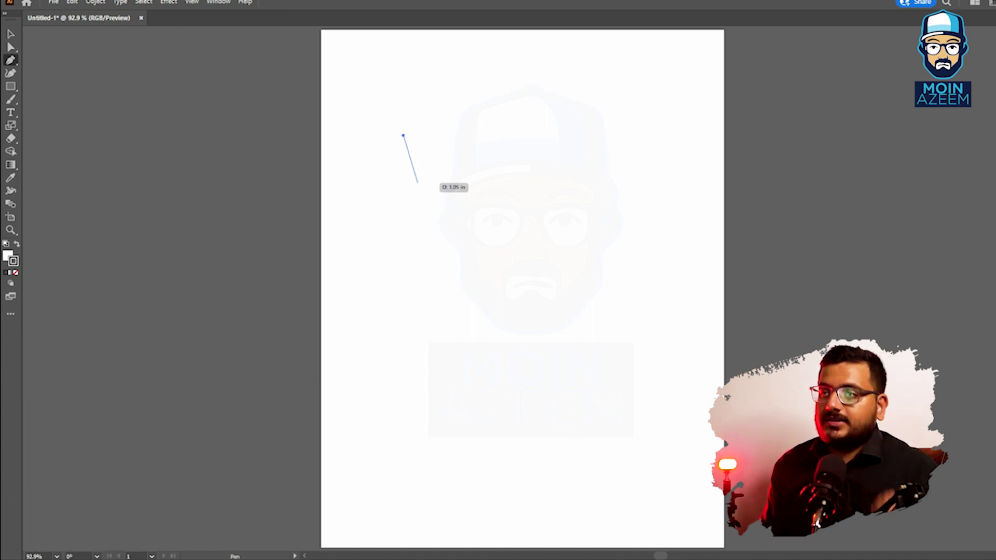
{"action": "left_click_drag", "start_coordinate": [417, 182], "coordinate": [548, 203]}
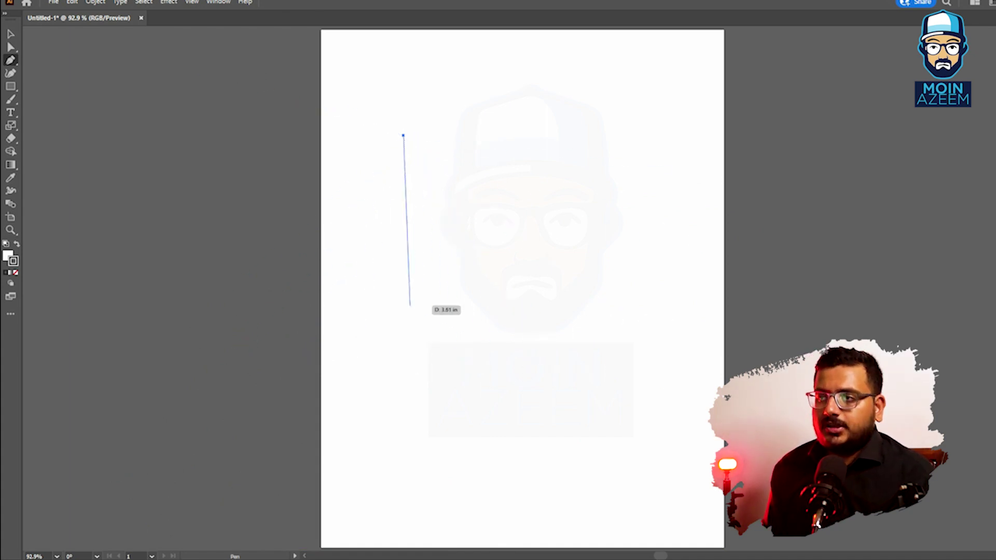
{"action": "left_click", "coordinate": [410, 306]}
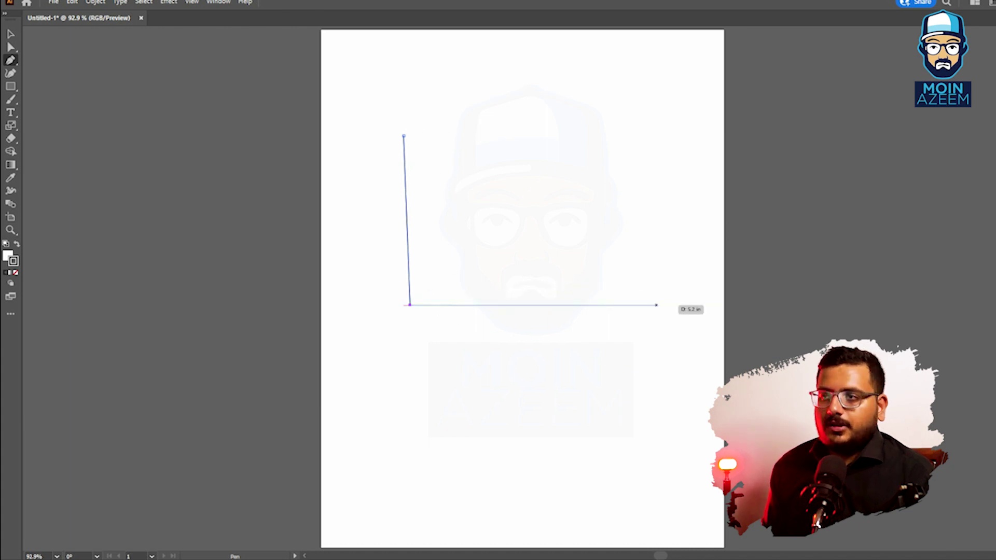
{"action": "left_click", "coordinate": [626, 305]}
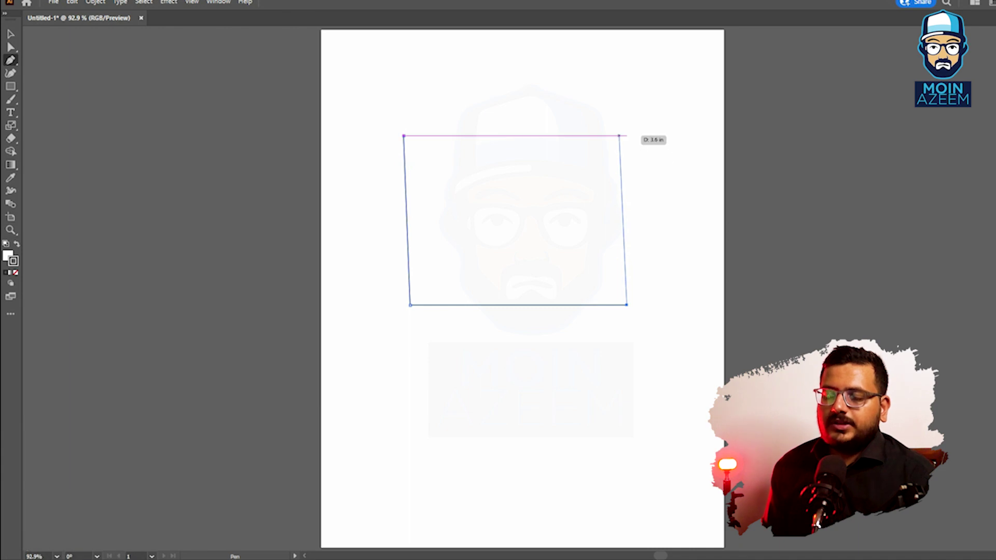
{"action": "left_click", "coordinate": [619, 136]}
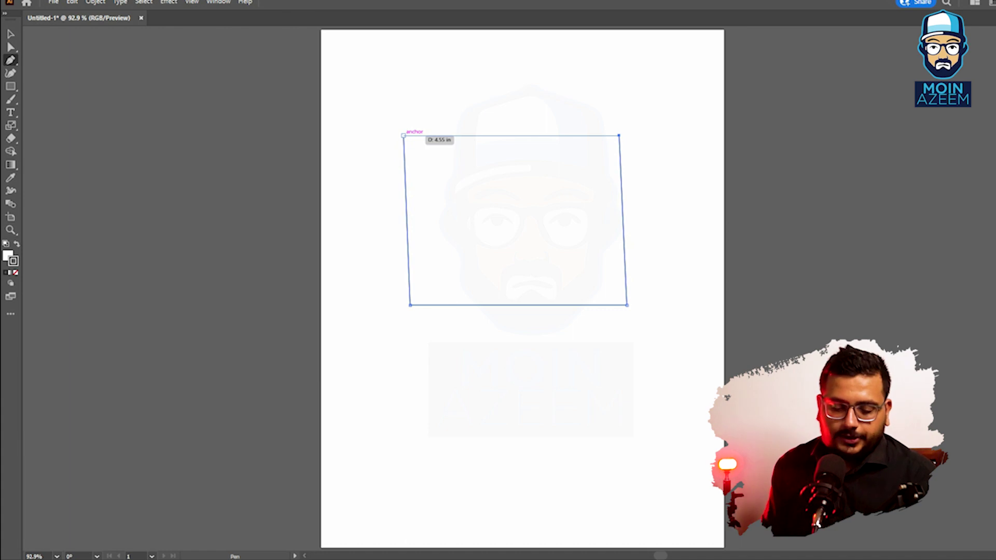
{"action": "key", "text": "ctrl+r"}
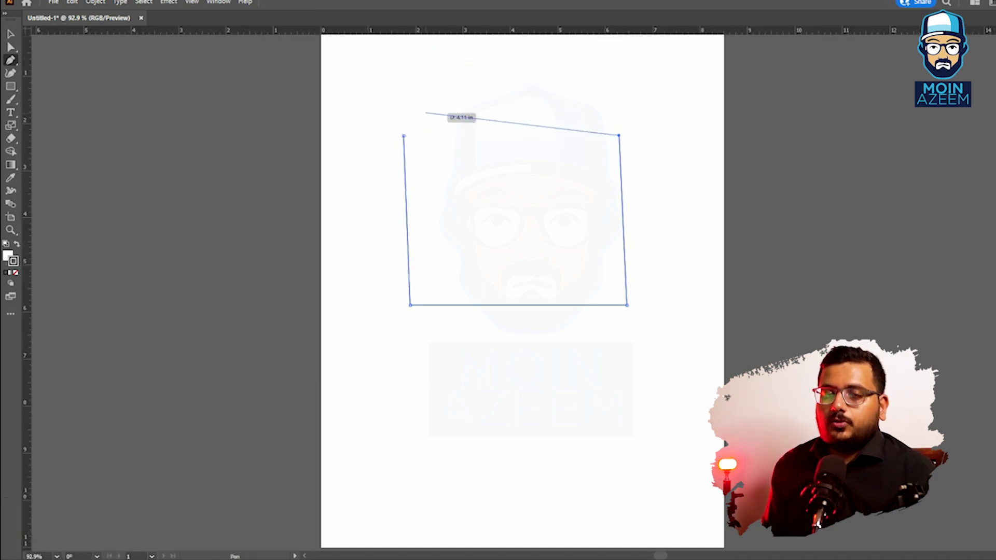
{"action": "left_click", "coordinate": [404, 136]}
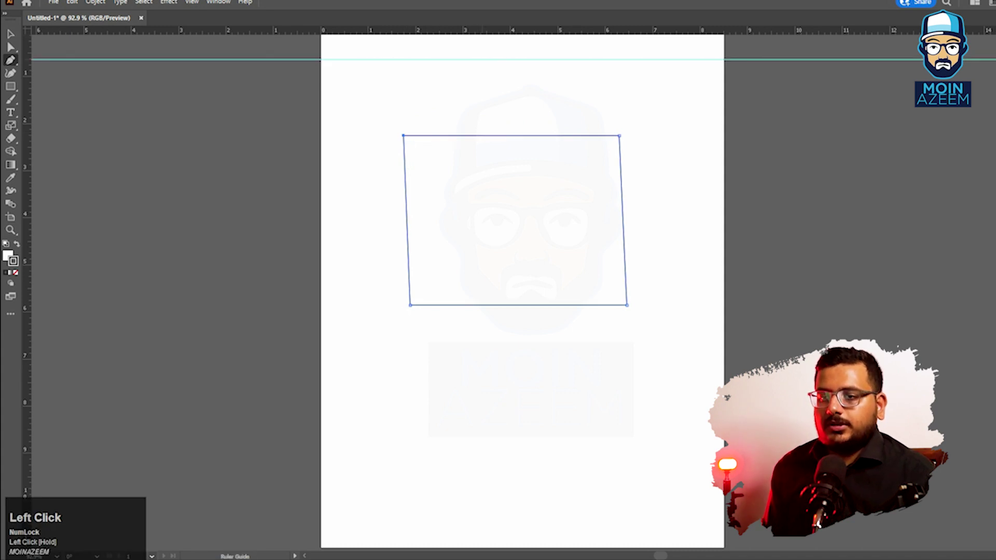
Step: Undo the horizontal ruler guide and the stray anchor point above the four-sided shape
{"action": "key", "text": "ctrl+z"}
{"action": "left_click", "coordinate": [496, 77]}
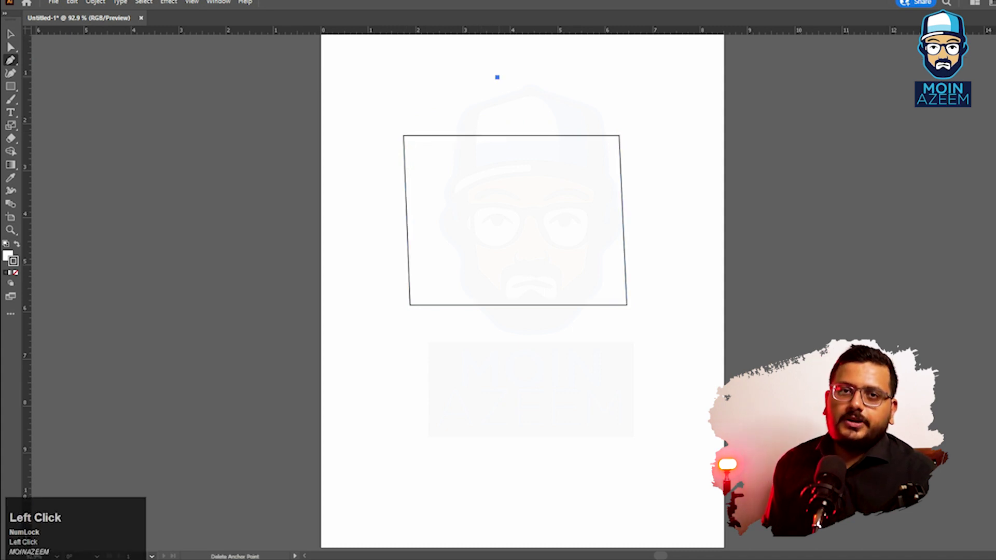
{"action": "key", "text": "ctrl+z"}
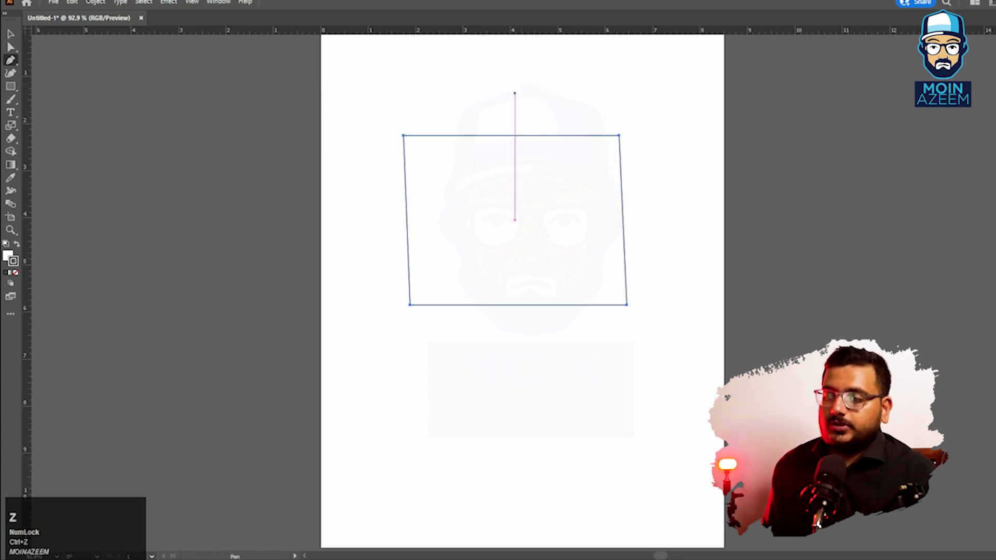
Step: Hide the rulers and delete the slanted four-sided shape from the artboard
{"action": "left_click", "coordinate": [10, 34]}
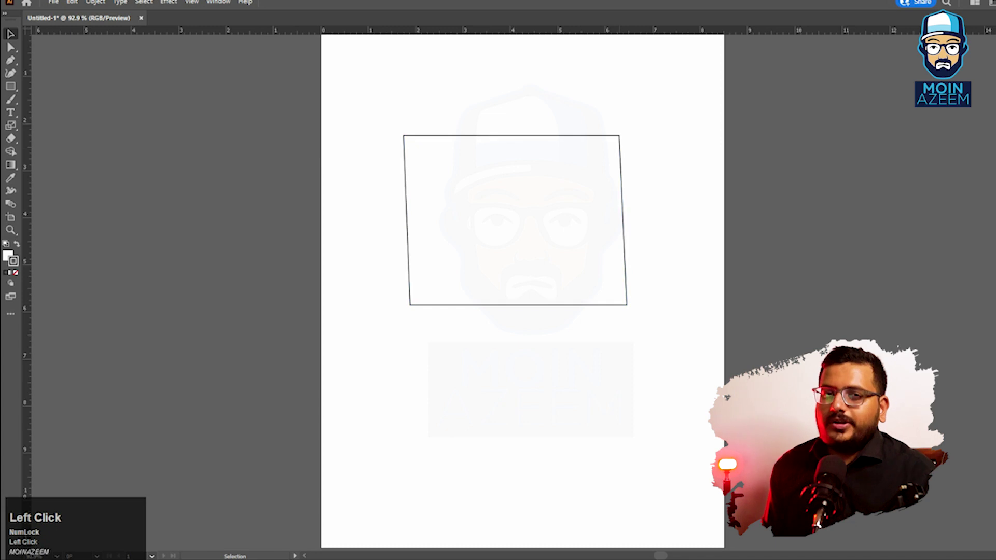
{"action": "left_click", "coordinate": [436, 137]}
{"action": "left_click", "coordinate": [620, 151]}
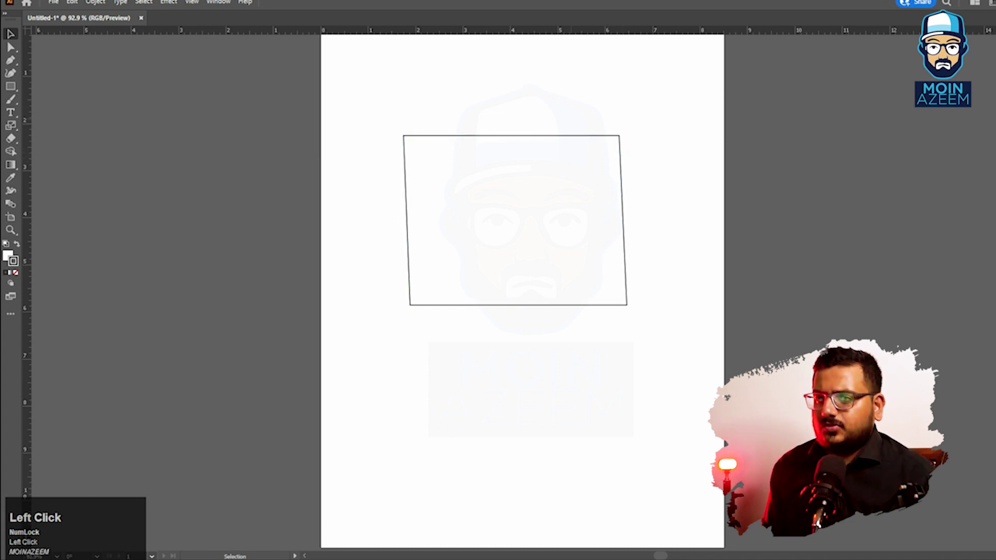
{"action": "key", "text": "ctrl+r"}
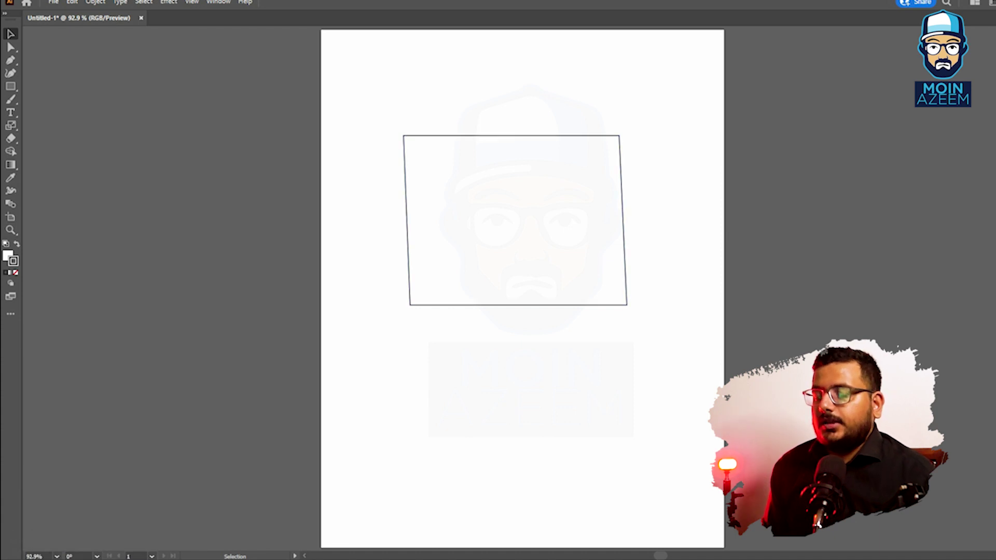
{"action": "left_click_drag", "start_coordinate": [451, 108], "coordinate": [477, 187]}
{"action": "key", "text": "Delete"}
Step: Draw three sides of a square about 2.44 in wide with the Pen tool, constraining each segment to exactly vertical or horizontal
{"action": "key", "text": "p"}
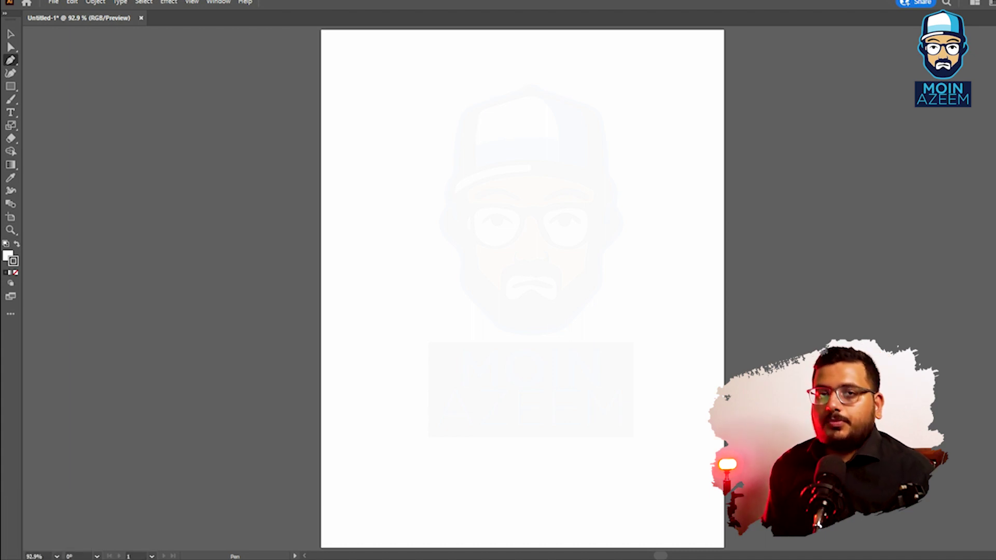
{"action": "left_click", "coordinate": [457, 156]}
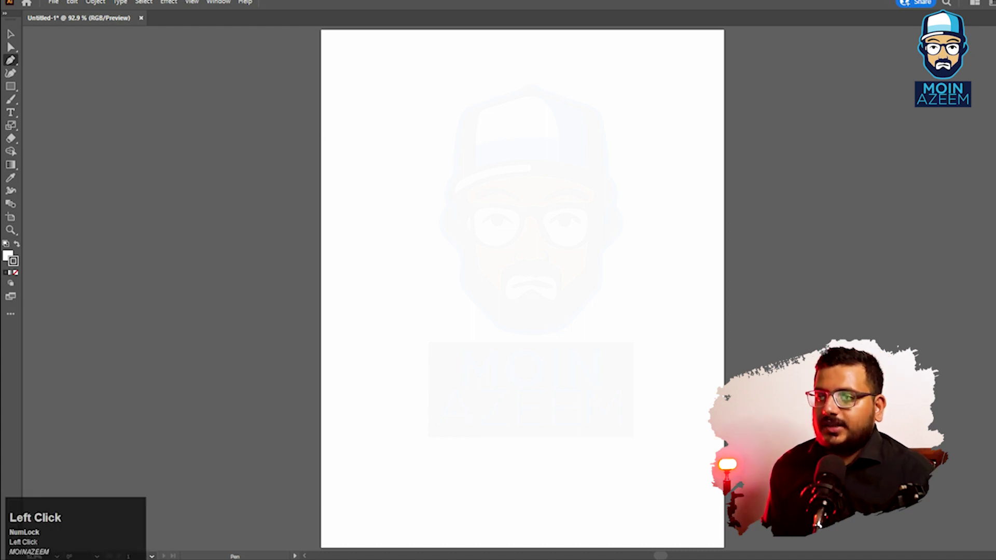
{"action": "left_click", "coordinate": [406, 130]}
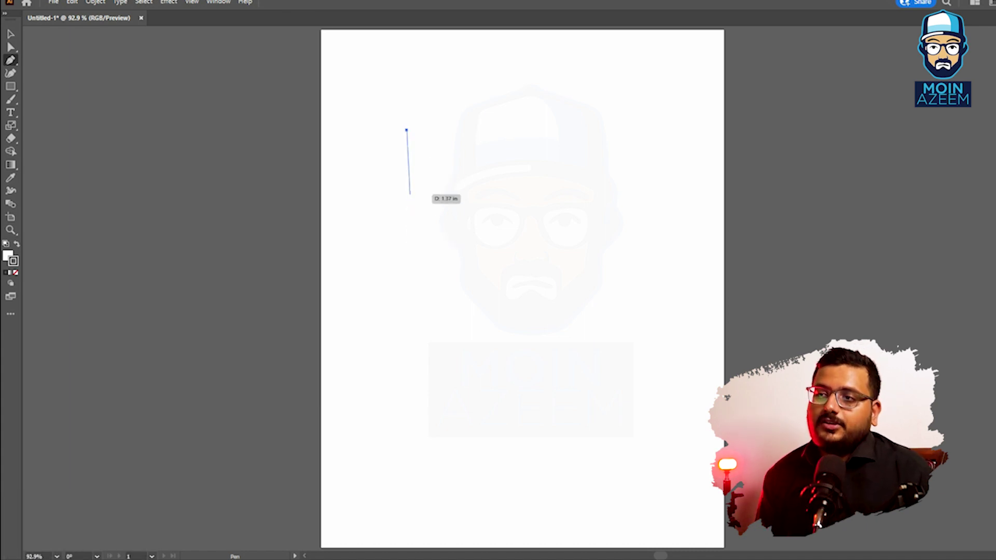
{"action": "left_click", "coordinate": [406, 189]}
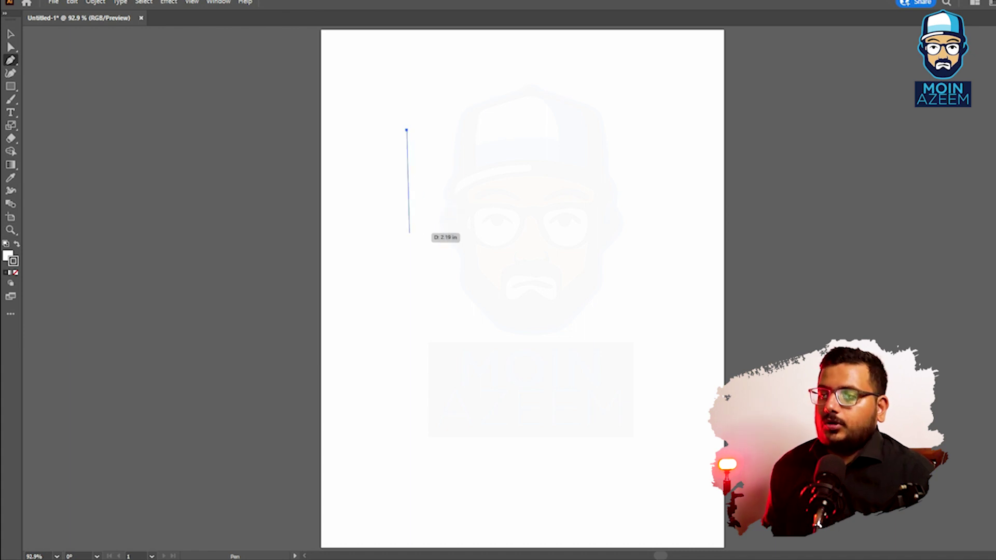
{"action": "left_click", "coordinate": [406, 250], "text": "shift"}
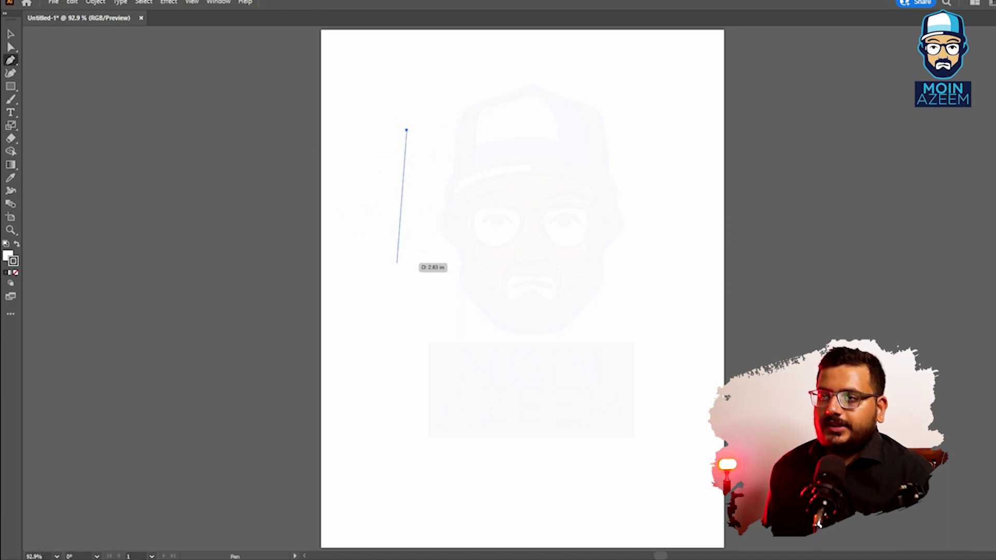
{"action": "key", "text": "shift"}
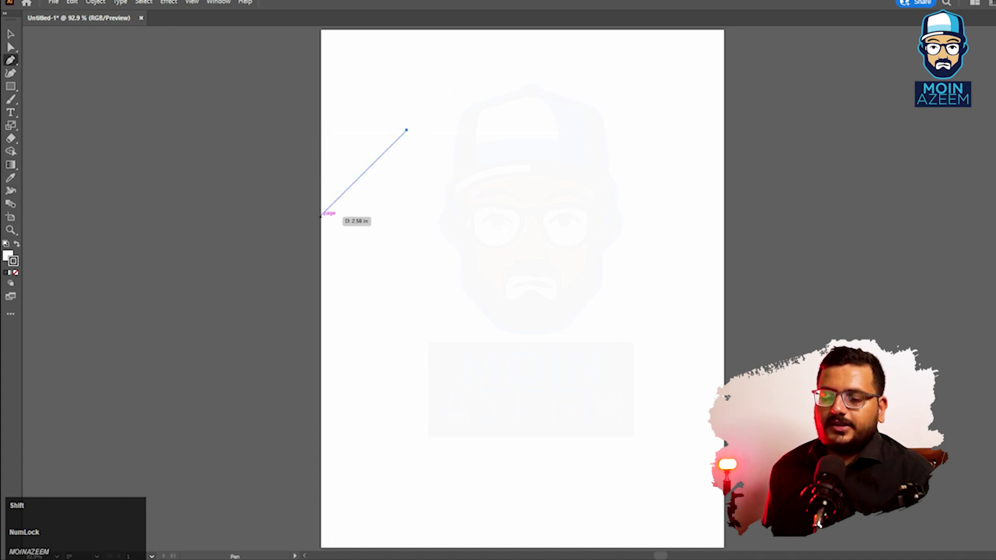
{"action": "left_click", "coordinate": [406, 247], "text": "shift"}
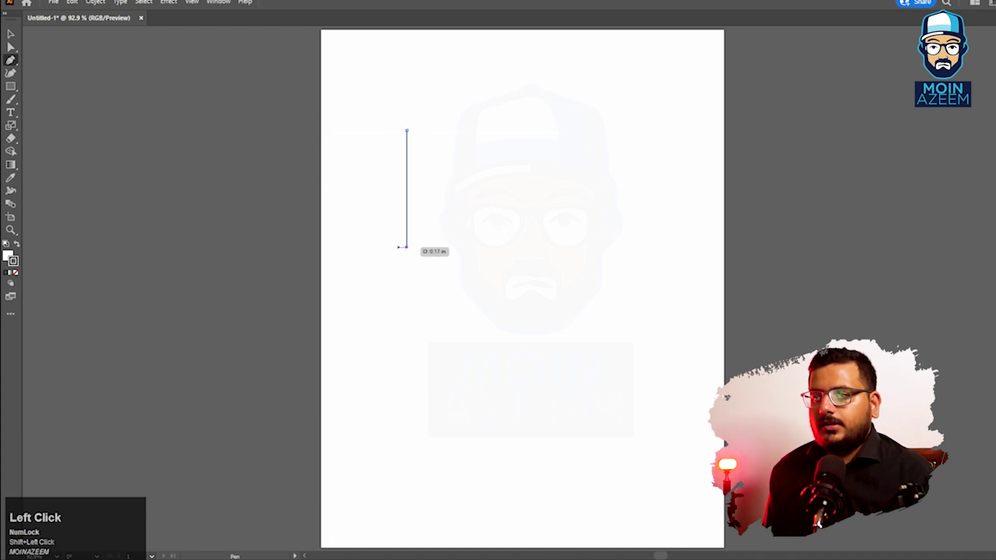
{"action": "left_click", "coordinate": [523, 247], "text": "shift"}
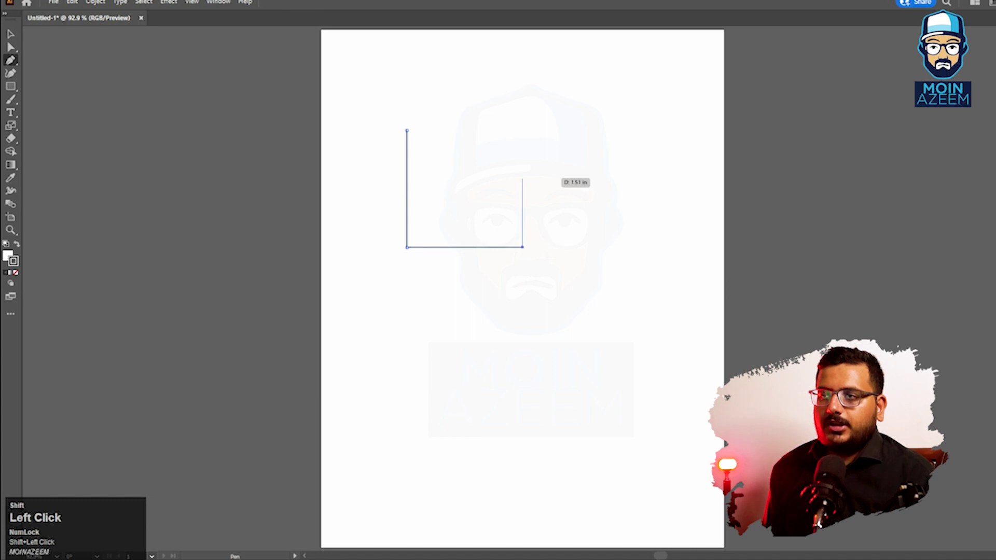
{"action": "left_click", "coordinate": [522, 130], "text": "shift"}
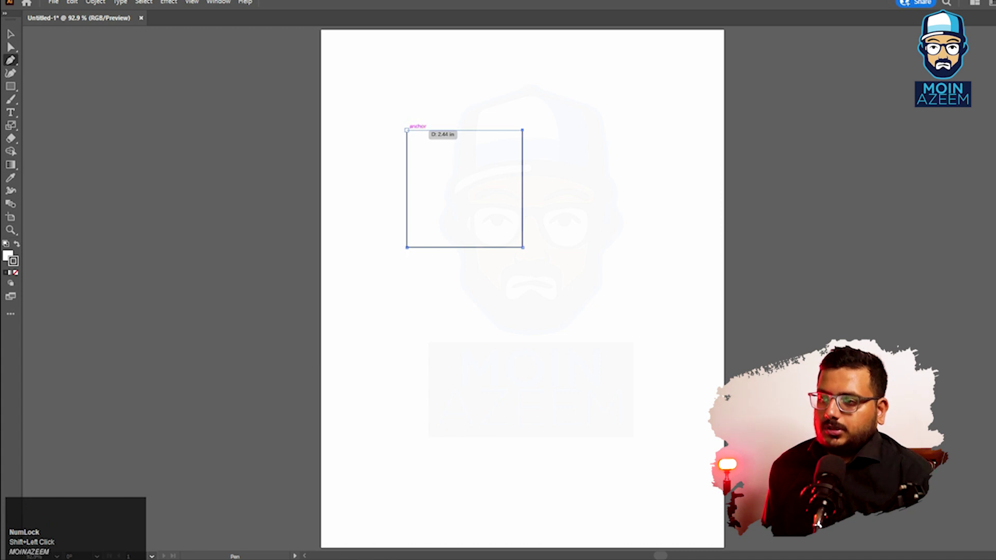
Step: Close the square path precisely on its starting anchor at the upper-left corner
{"action": "key", "text": "ctrl+plus"}
{"action": "key", "text": "ctrl+plus"}
{"action": "key", "text": "ctrl+plus"}
{"action": "key", "text": "ctrl+plus"}
{"action": "key", "text": "space"}
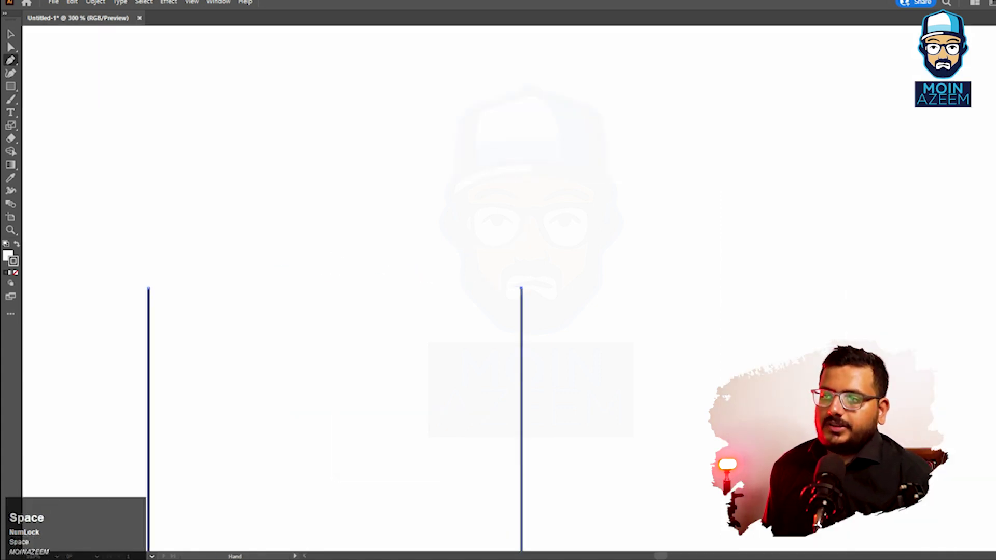
{"action": "left_click_drag", "start_coordinate": [149, 288], "coordinate": [352, 280]}
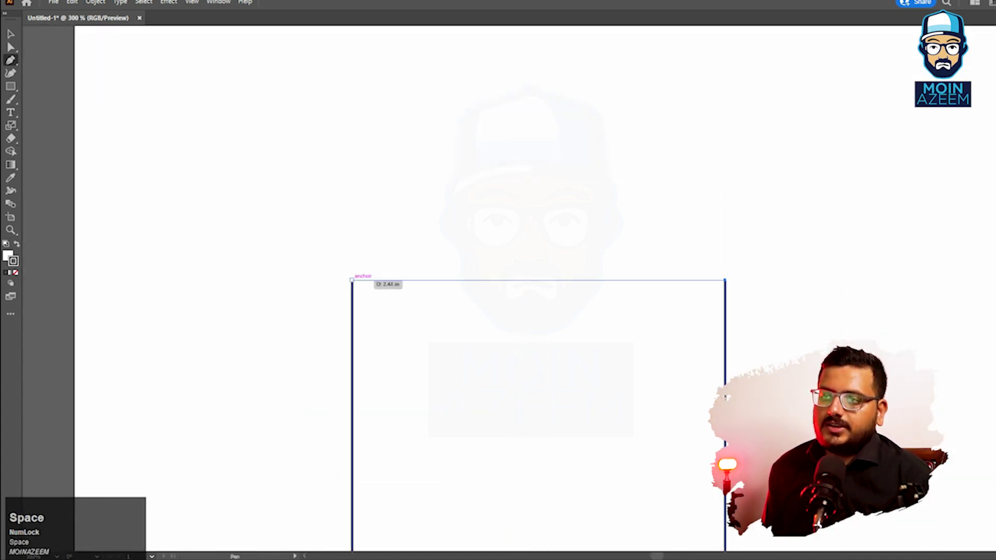
{"action": "key", "text": "ctrl+plus"}
{"action": "key", "text": "ctrl+plus"}
{"action": "key", "text": "ctrl+plus"}
{"action": "key", "text": "space"}
{"action": "left_click_drag", "start_coordinate": [370, 282], "coordinate": [990, 252]}
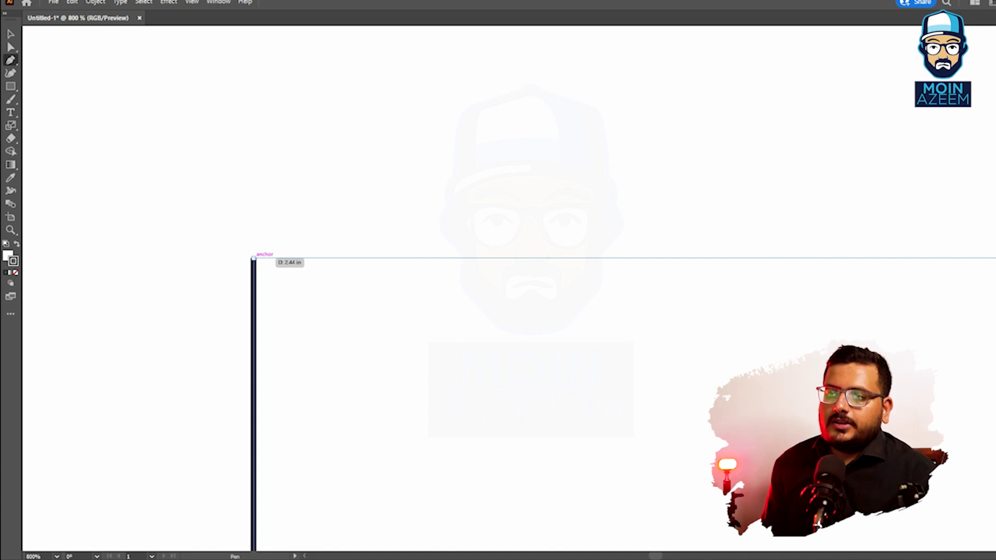
{"action": "left_click", "coordinate": [253, 257]}
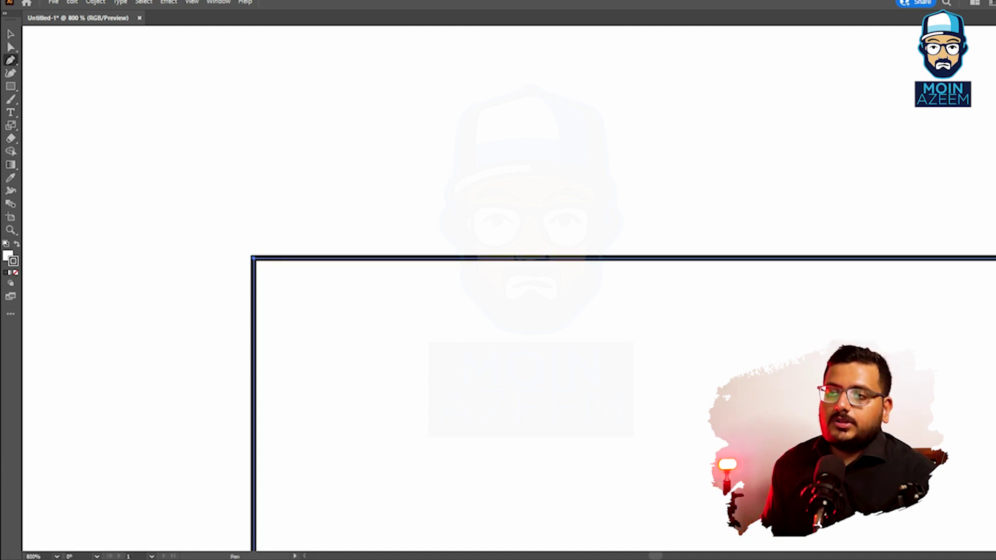
Step: Undo the stray anchor beside the square and the segment that closed its path
{"action": "key", "text": "ctrl+0"}
{"action": "left_click", "coordinate": [588, 199]}
{"action": "key", "text": "ctrl+z"}
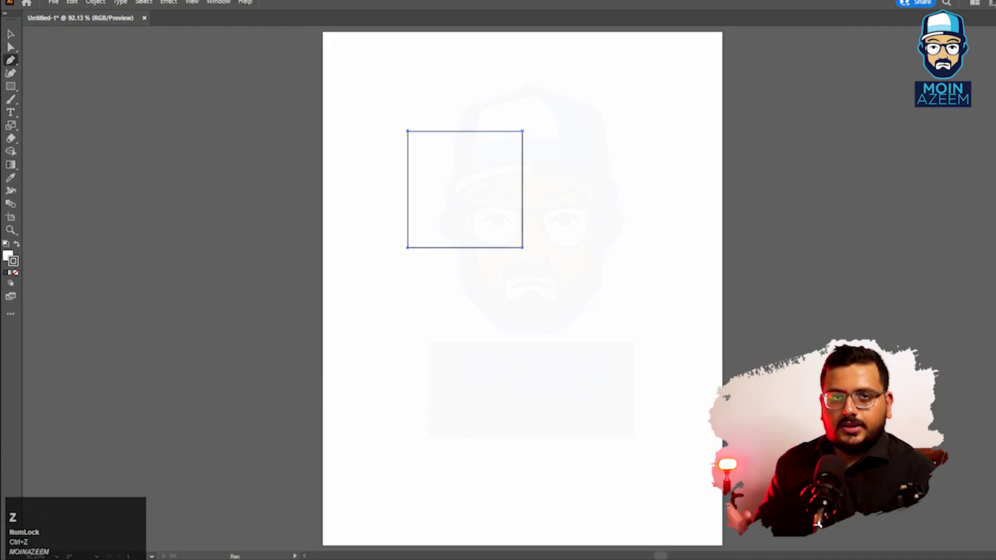
{"action": "key", "text": "ctrl+z"}
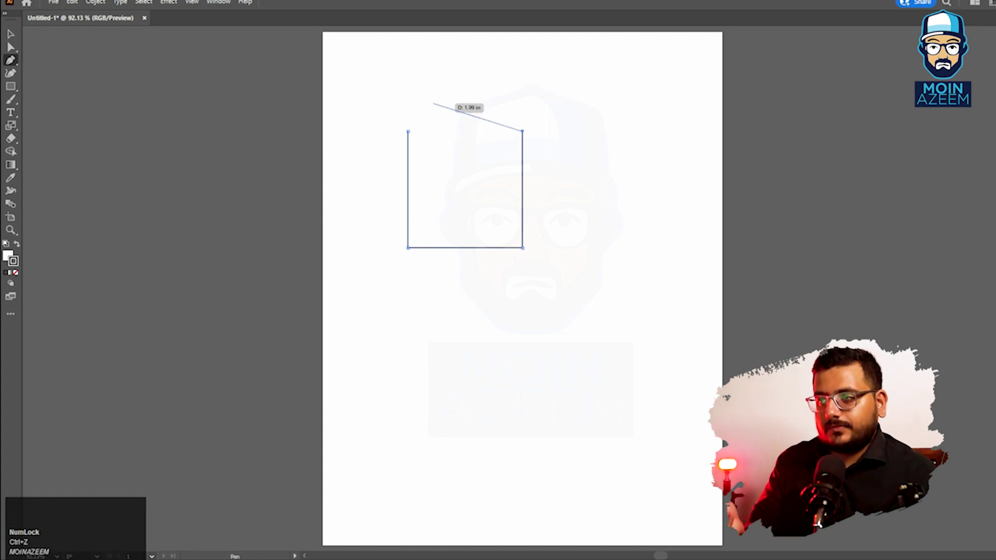
{"action": "key", "text": "ctrl+equal"}
{"action": "key", "text": "ctrl+equal"}
{"action": "key", "text": "ctrl+equal"}
{"action": "key", "text": "ctrl+equal"}
{"action": "left_click_drag", "start_coordinate": [149, 287], "coordinate": [336, 287]}
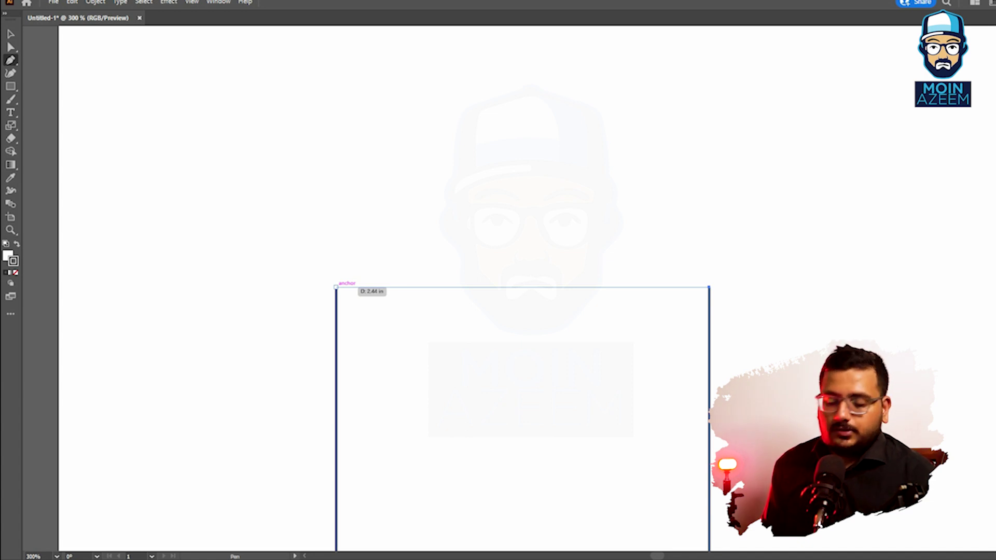
{"action": "key", "text": "ctrl+0"}
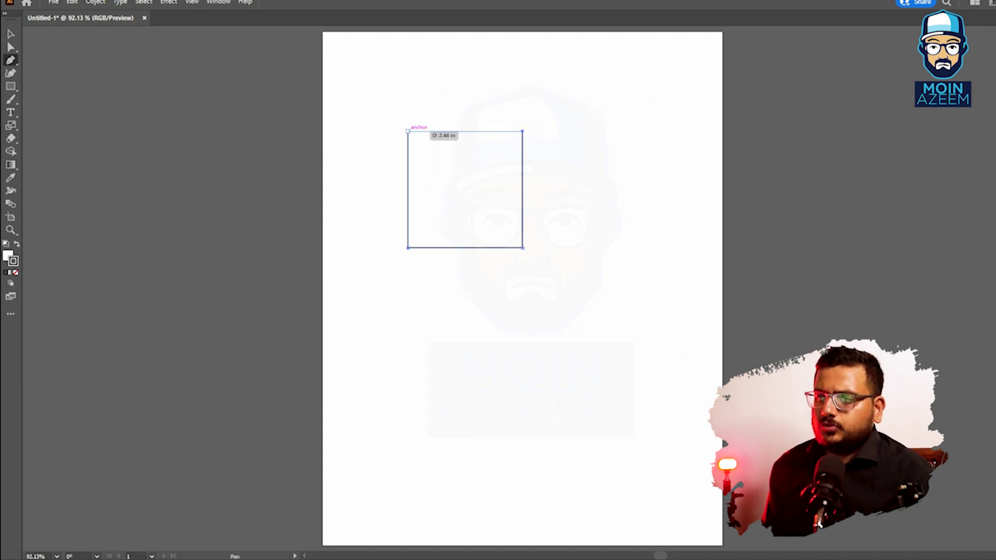
Step: Close the square path on its upper-left starting anchor and inspect the joined corner up close
{"action": "left_click", "coordinate": [407, 131]}
{"action": "key", "text": "ctrl+equal"}
{"action": "key", "text": "ctrl+equal"}
{"action": "key", "text": "ctrl+equal"}
{"action": "key", "text": "ctrl+equal"}
{"action": "key", "text": "ctrl+equal"}
{"action": "key", "text": "ctrl+equal"}
{"action": "key", "text": "ctrl+equal"}
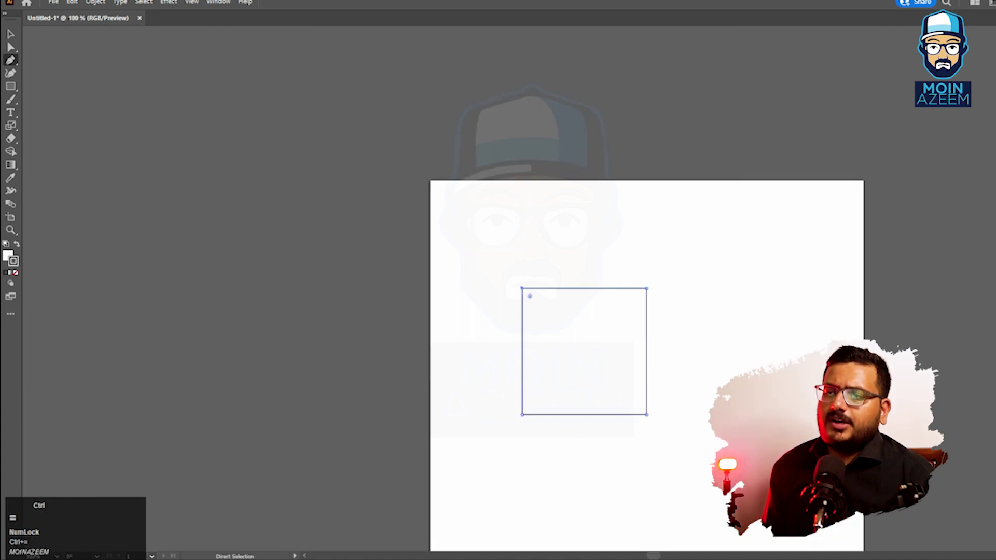
{"action": "left_click_drag", "start_coordinate": [529, 296], "coordinate": [282, 218]}
{"action": "left_click_drag", "start_coordinate": [570, 290], "coordinate": [270, 229]}
{"action": "left_click_drag", "start_coordinate": [549, 200], "coordinate": [323, 219]}
{"action": "left_click_drag", "start_coordinate": [333, 219], "coordinate": [193, 263]}
{"action": "key", "text": "ctrl+z"}
{"action": "key", "text": "ctrl+0"}
{"action": "key", "text": "v"}
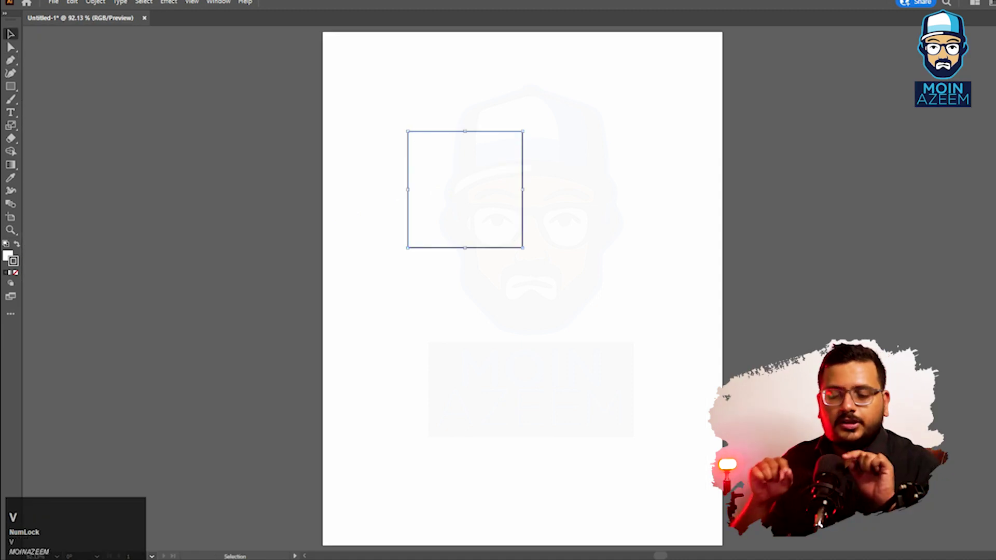
Step: Move the finished square off the artboard onto the empty canvas to its right and deselect it
{"action": "left_click", "coordinate": [586, 290]}
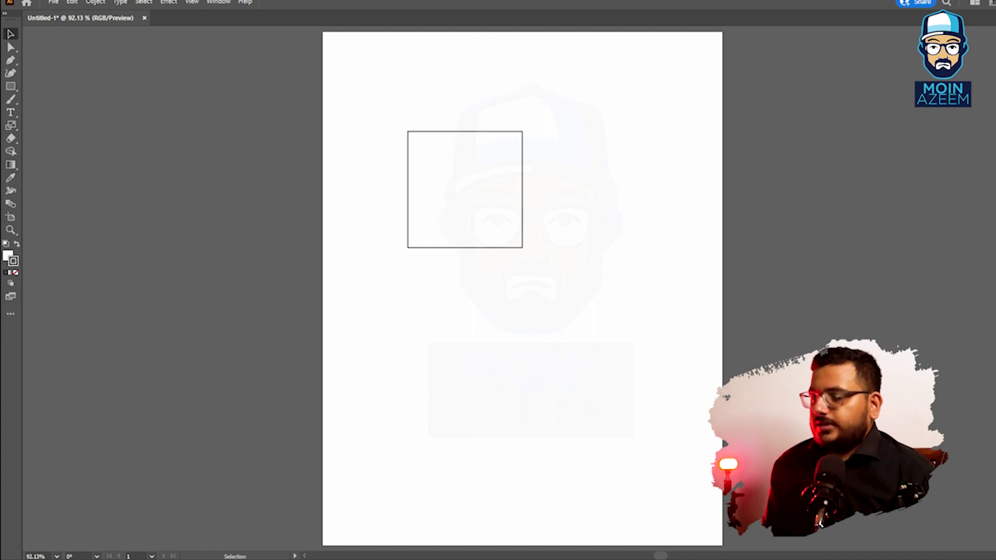
{"action": "left_click_drag", "start_coordinate": [461, 197], "coordinate": [844, 201]}
{"action": "left_click", "coordinate": [830, 295]}
Step: Draw an arched Pen segment between two level anchors on the upper artboard and remove the end anchor's outgoing handle
{"action": "key", "text": "p"}
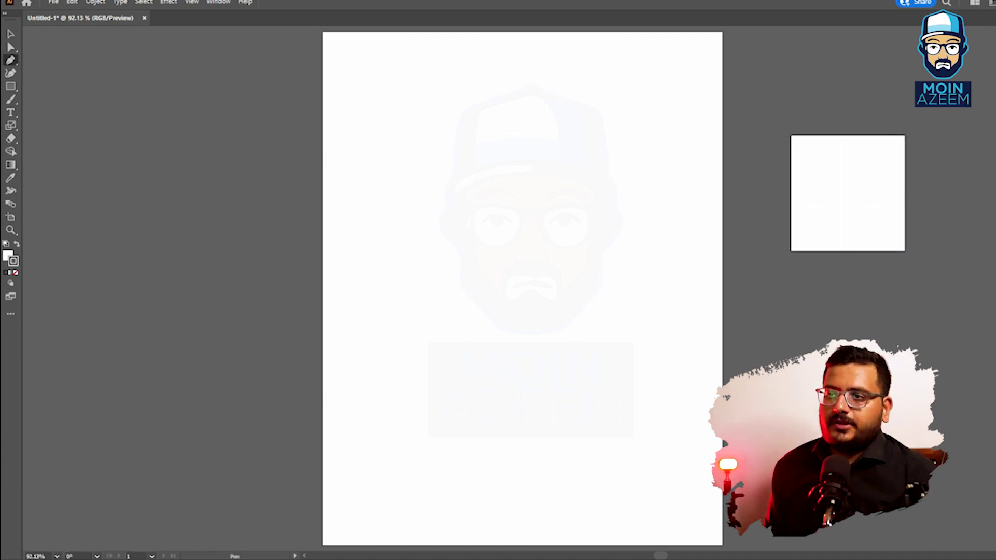
{"action": "left_click", "coordinate": [387, 204]}
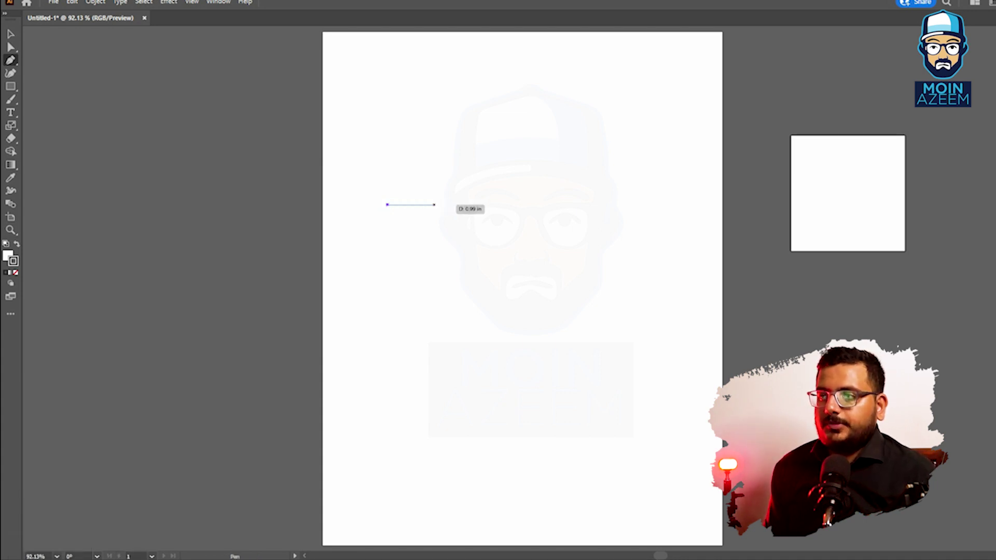
{"action": "key", "text": "ctrl+z"}
{"action": "left_click", "coordinate": [385, 202]}
{"action": "left_click", "coordinate": [583, 202], "text": "shift"}
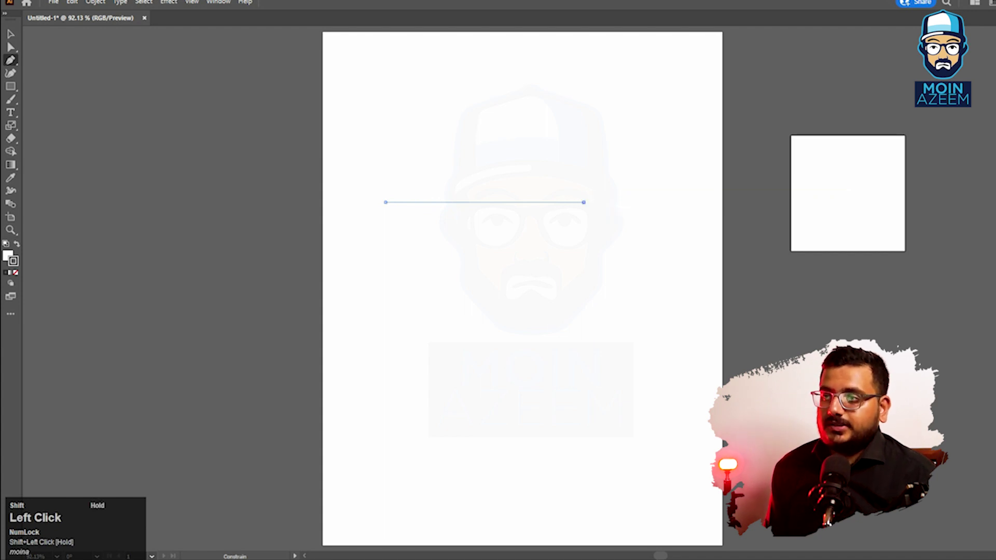
{"action": "left_click_drag", "start_coordinate": [583, 202], "coordinate": [698, 274]}
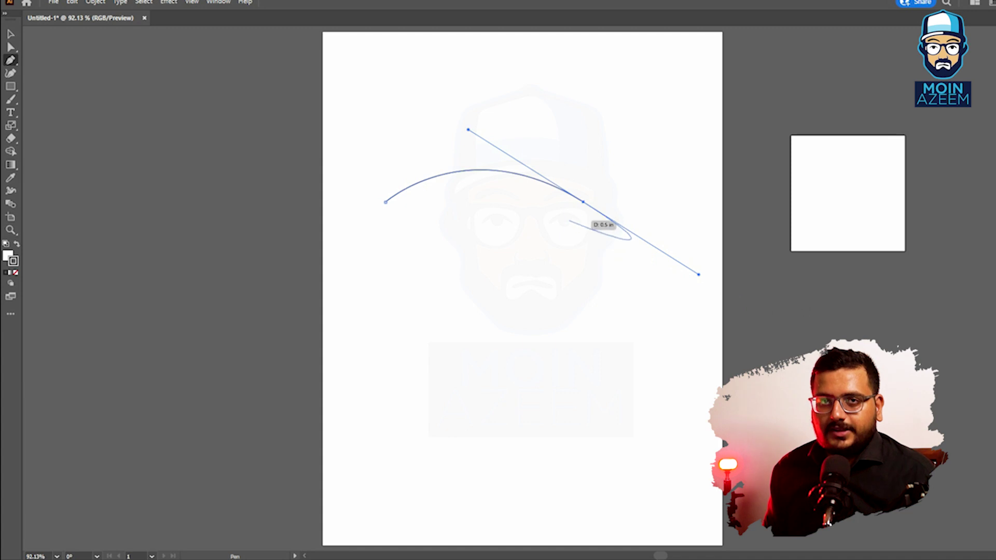
{"action": "left_click", "coordinate": [583, 201]}
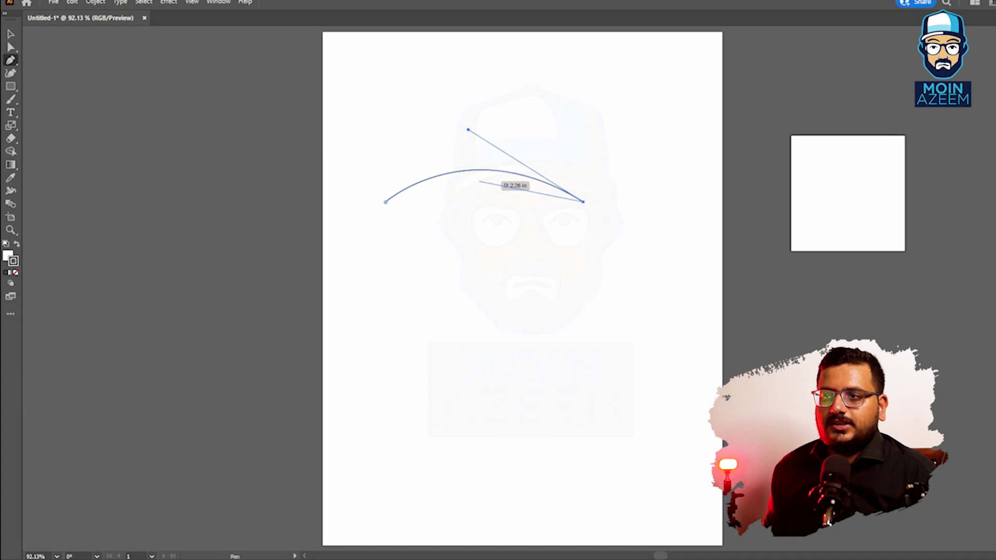
Step: Continue the arched path with straight zigzag segments across the lower artboard and close it on its starting anchor
{"action": "left_click", "coordinate": [698, 275]}
{"action": "left_click", "coordinate": [554, 351]}
{"action": "left_click", "coordinate": [429, 330]}
{"action": "left_click", "coordinate": [323, 367]}
{"action": "left_click", "coordinate": [443, 438]}
{"action": "left_click", "coordinate": [625, 421]}
{"action": "left_click", "coordinate": [725, 351]}
{"action": "left_click", "coordinate": [792, 374]}
{"action": "left_click", "coordinate": [537, 501]}
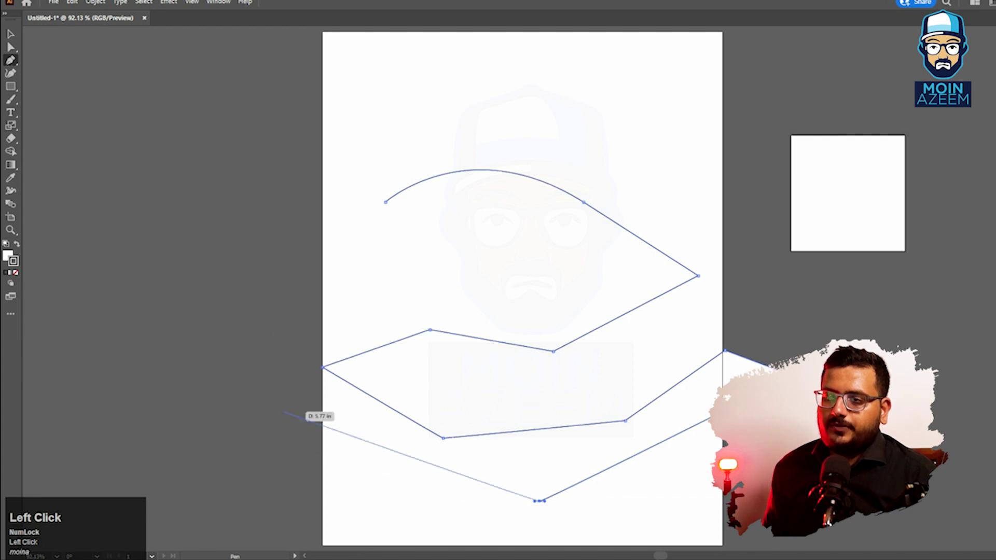
{"action": "left_click", "coordinate": [273, 332]}
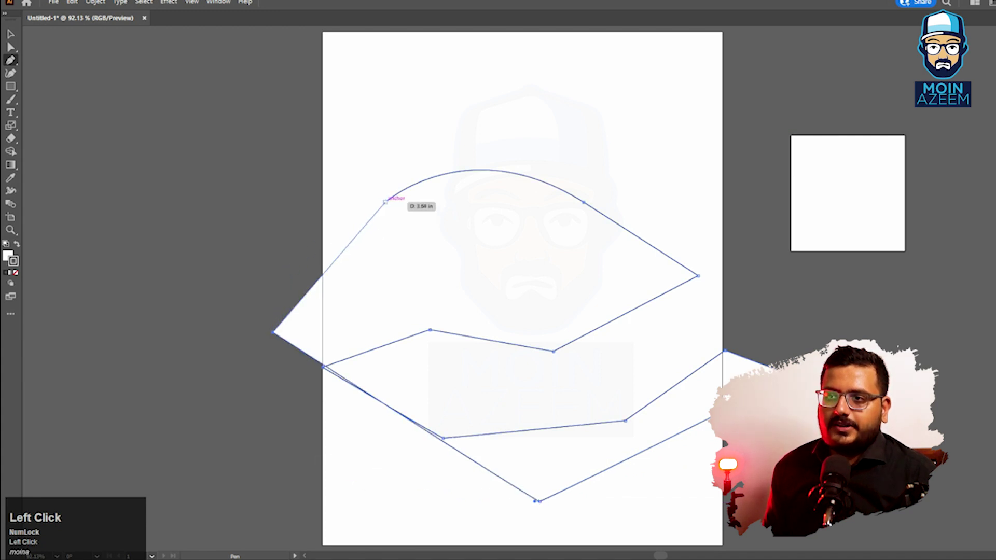
{"action": "left_click", "coordinate": [386, 202]}
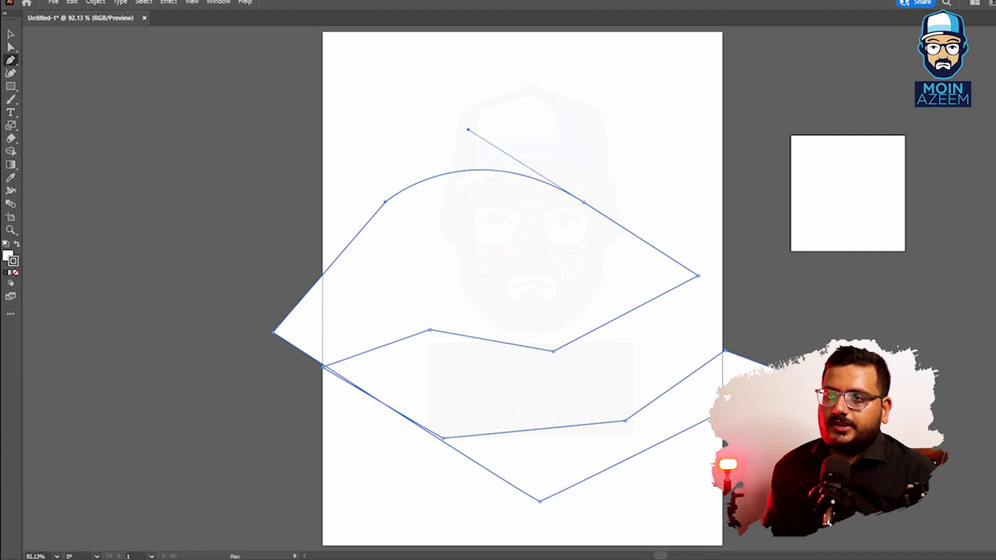
Step: Delete the closed arch-and-zigzag shape from the artboard
{"action": "key", "text": "v"}
{"action": "left_click_drag", "start_coordinate": [566, 199], "coordinate": [307, 190]}
{"action": "key", "text": "Delete"}
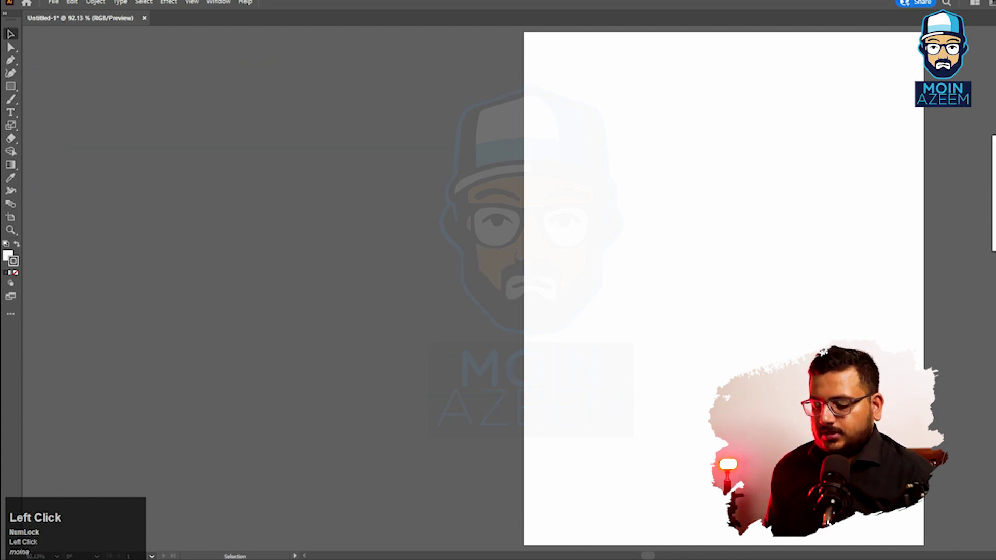
{"action": "key", "text": "ctrl+0"}
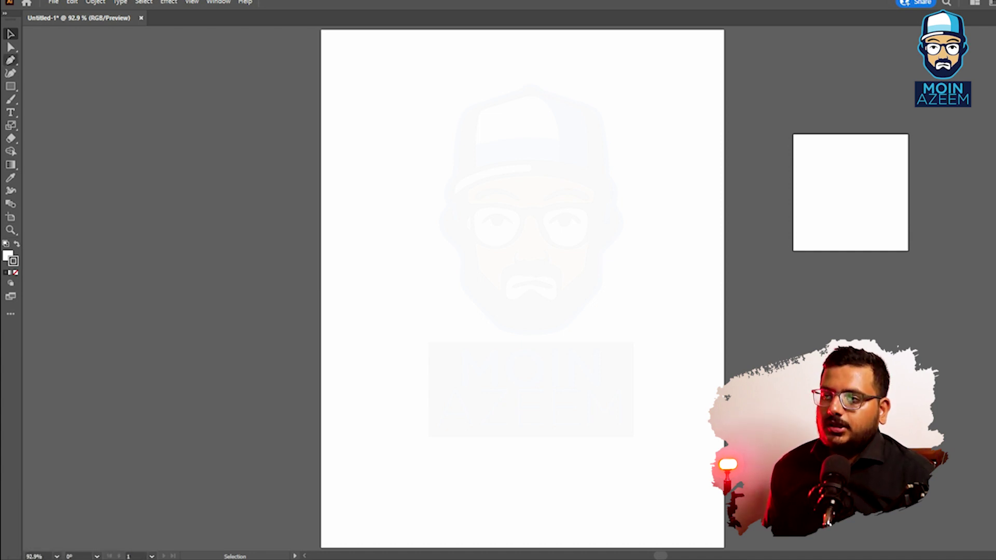
Step: Draw a closed leaf about 2.55 in tall from two mirrored Pen curves, removing the lower anchor's outgoing handle between them
{"action": "left_click", "coordinate": [10, 60]}
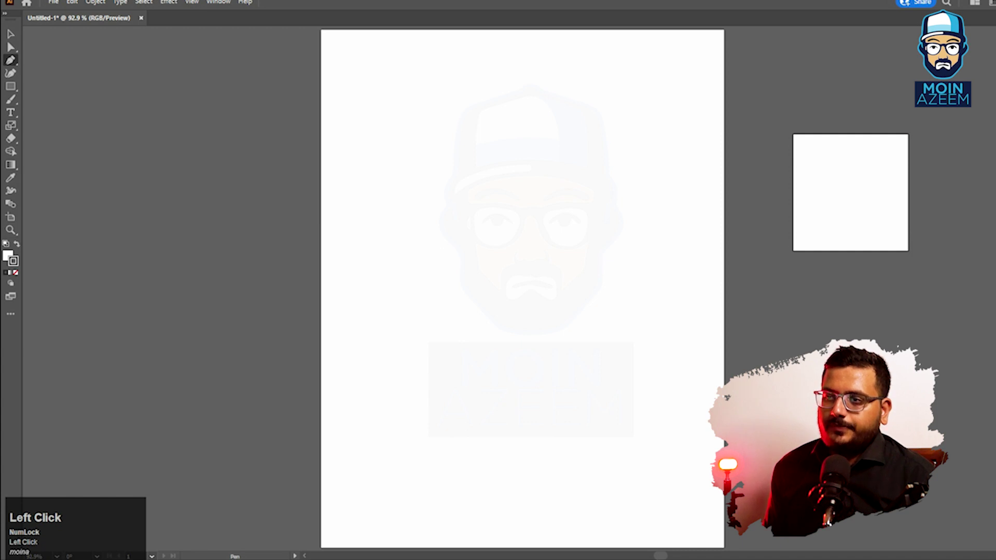
{"action": "left_click", "coordinate": [484, 130]}
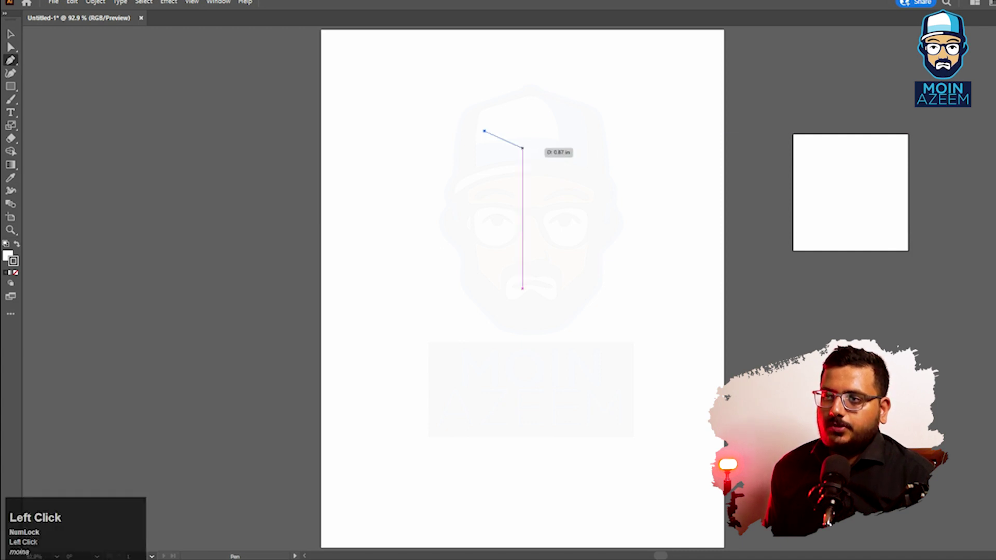
{"action": "left_click", "coordinate": [488, 251]}
{"action": "key", "text": "ctrl+z"}
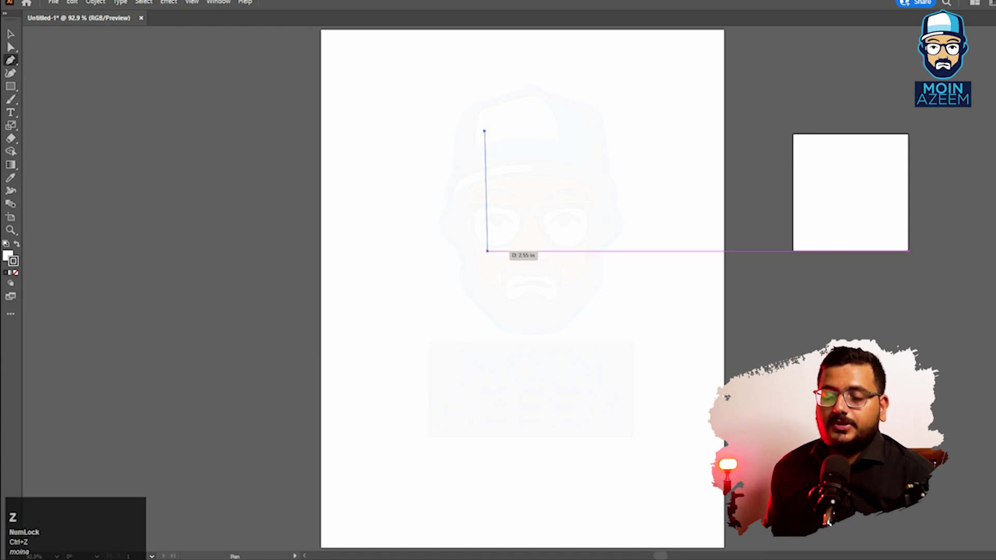
{"action": "left_click_drag", "start_coordinate": [485, 251], "coordinate": [536, 324]}
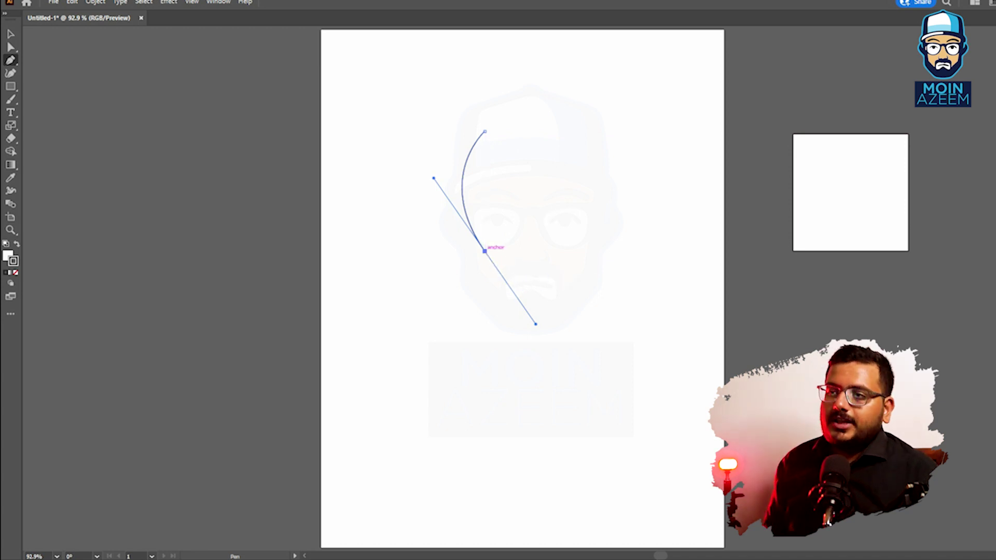
{"action": "left_click", "coordinate": [484, 251]}
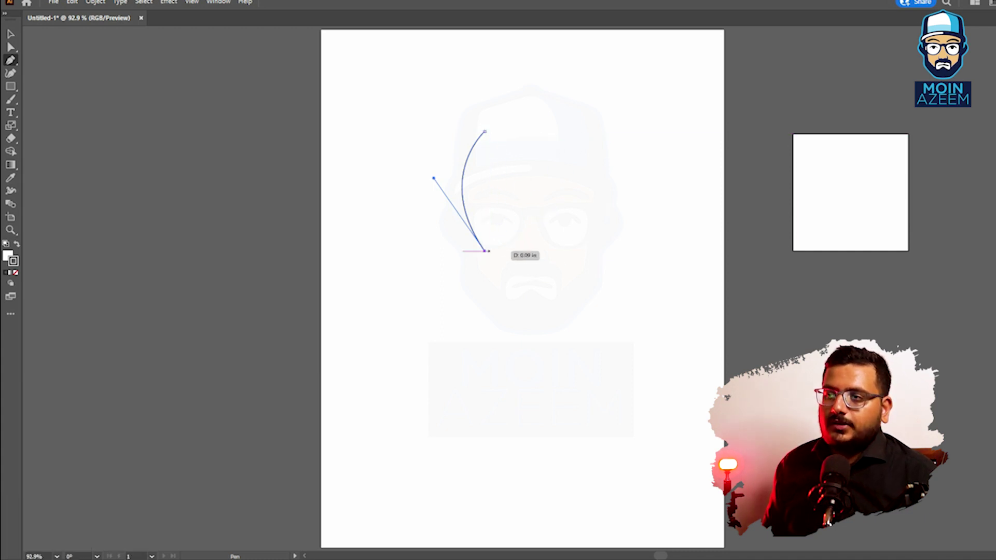
{"action": "left_click_drag", "start_coordinate": [484, 131], "coordinate": [539, 185]}
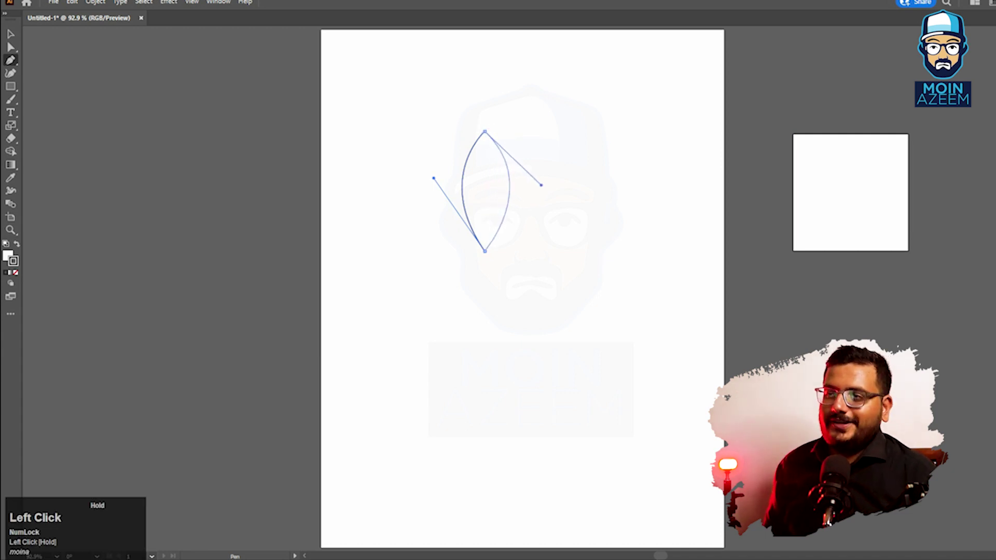
{"action": "left_click_drag", "start_coordinate": [539, 181], "coordinate": [539, 181]}
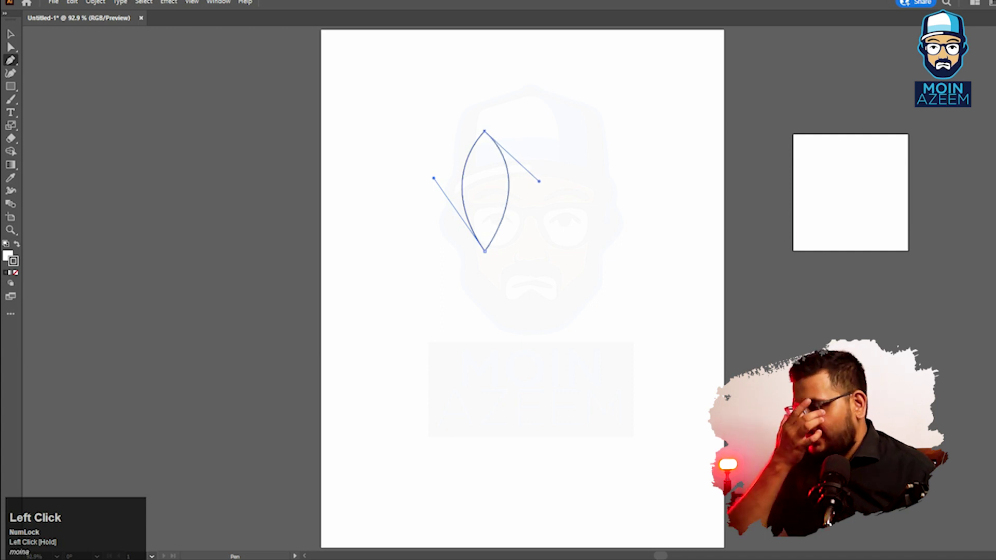
Step: Move the leaf shape off the artboard to the right of the square and deselect it
{"action": "key", "text": "v"}
{"action": "left_click", "coordinate": [539, 181]}
{"action": "left_click_drag", "start_coordinate": [510, 176], "coordinate": [985, 180]}
{"action": "left_click", "coordinate": [876, 363]}
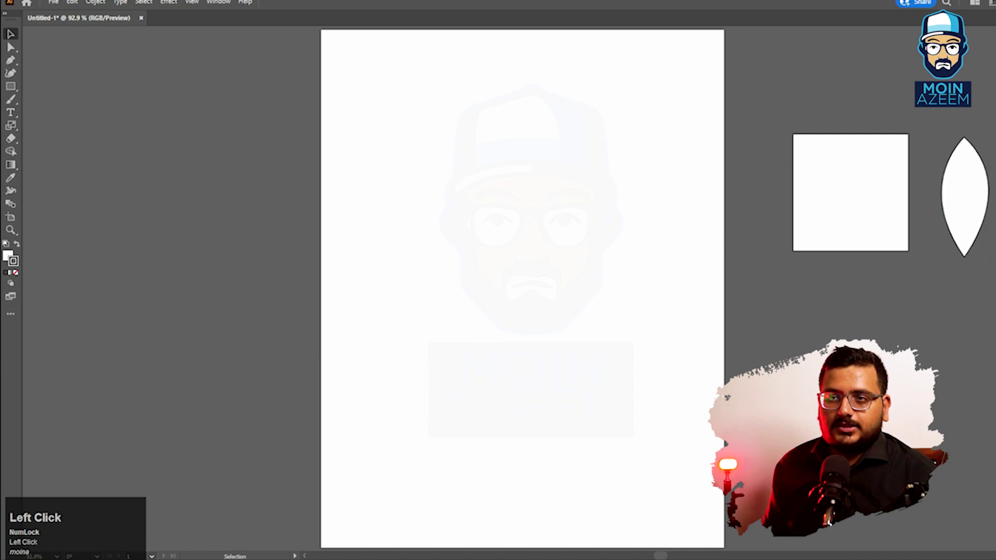
Step: Show the rulers and place a vertical and a horizontal guide crossing near the artboard's centre
{"action": "key", "text": "ctrl+r"}
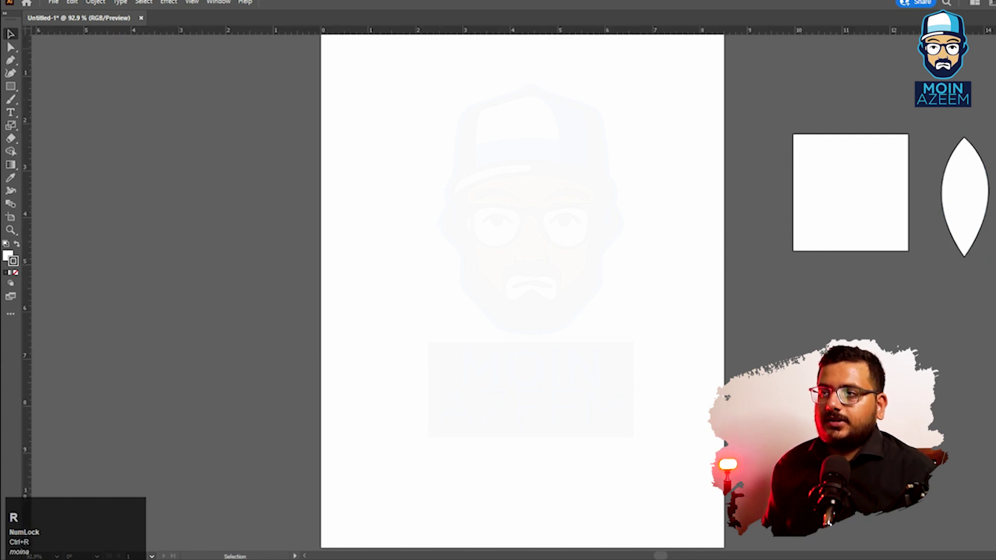
{"action": "left_click_drag", "start_coordinate": [27, 228], "coordinate": [528, 228]}
{"action": "left_click_drag", "start_coordinate": [527, 30], "coordinate": [527, 238]}
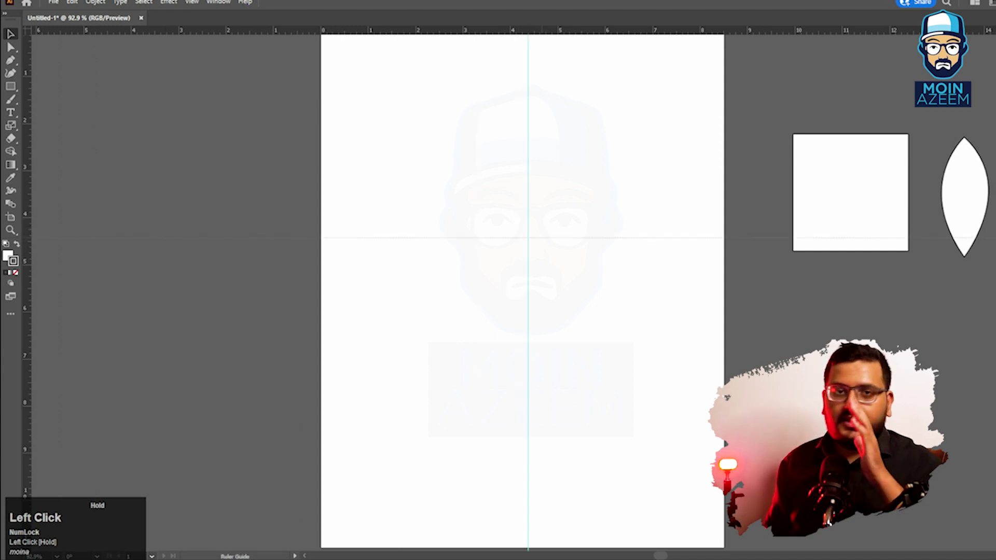
{"action": "left_click_drag", "start_coordinate": [528, 277], "coordinate": [528, 277]}
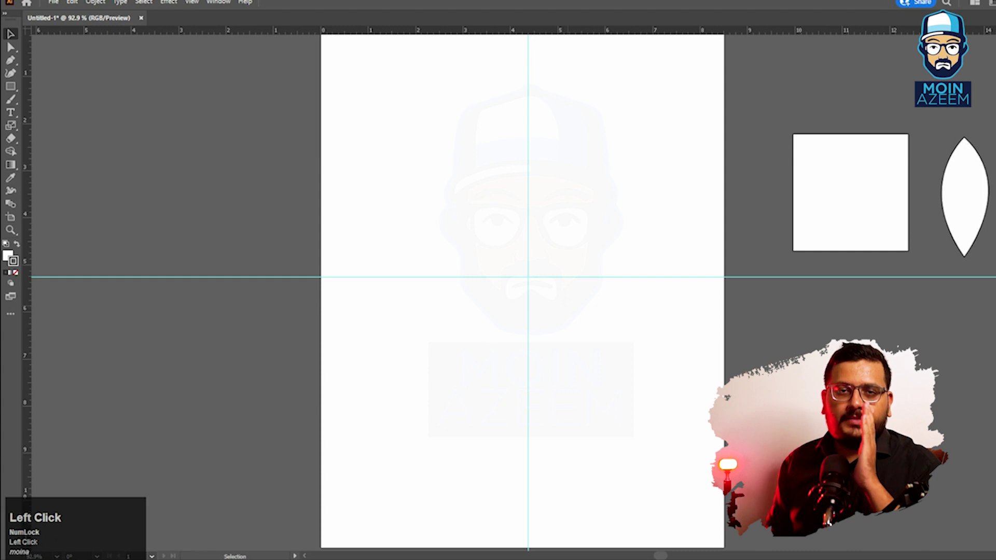
Step: Unlock the guides and delete the horizontal one
{"action": "left_click_drag", "start_coordinate": [551, 213], "coordinate": [579, 310]}
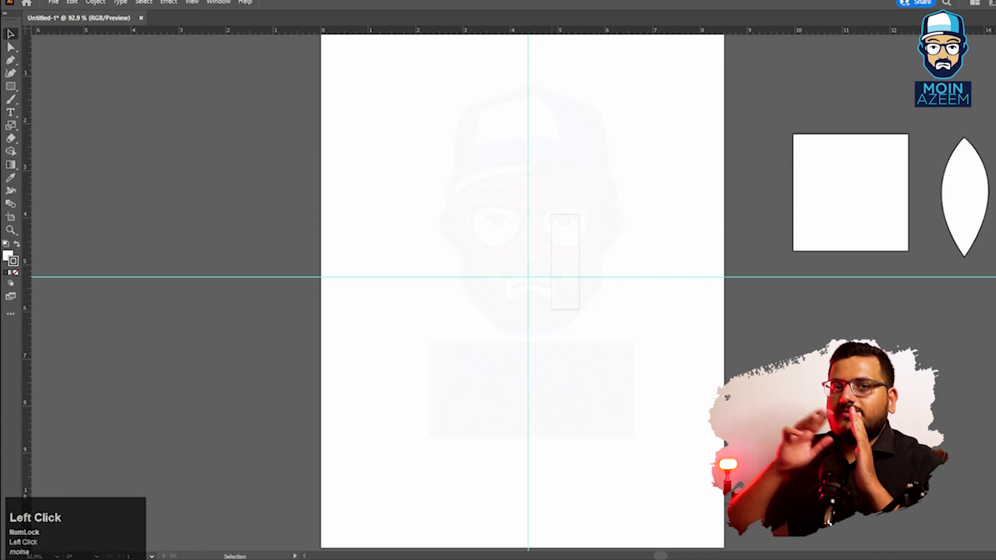
{"action": "right_click", "coordinate": [554, 277]}
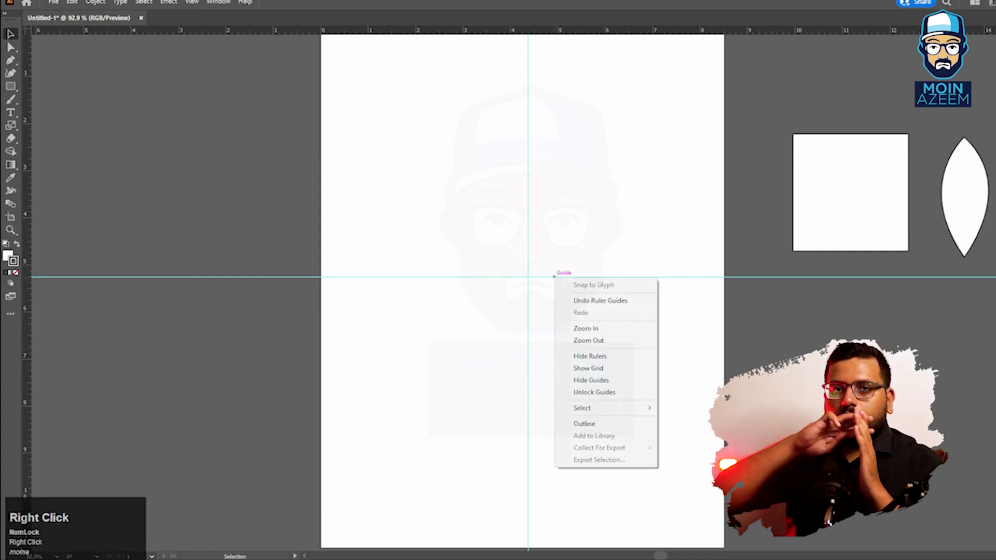
{"action": "left_click", "coordinate": [591, 380]}
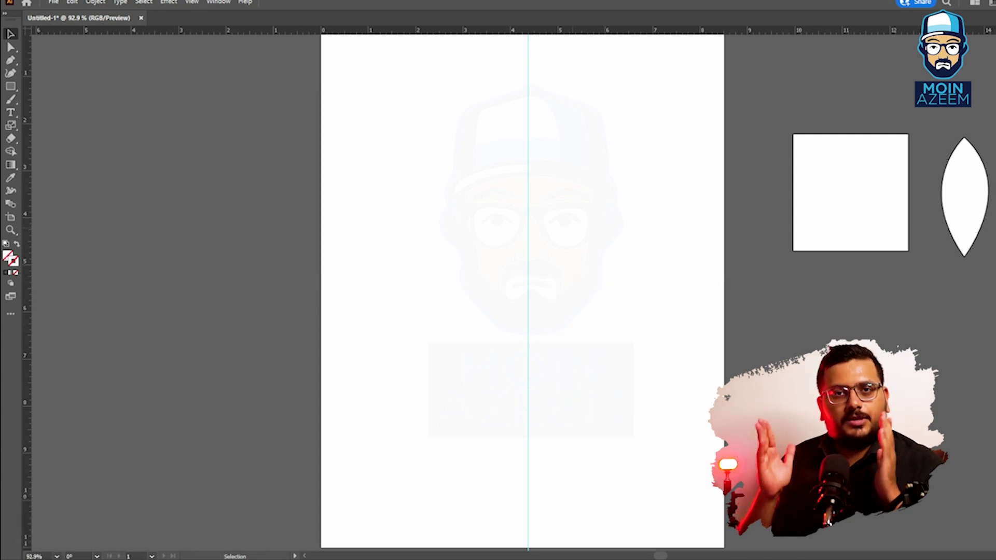
Step: Shift the vertical guide slightly left onto the artboard's horizontal centre
{"action": "left_click_drag", "start_coordinate": [529, 244], "coordinate": [524, 247]}
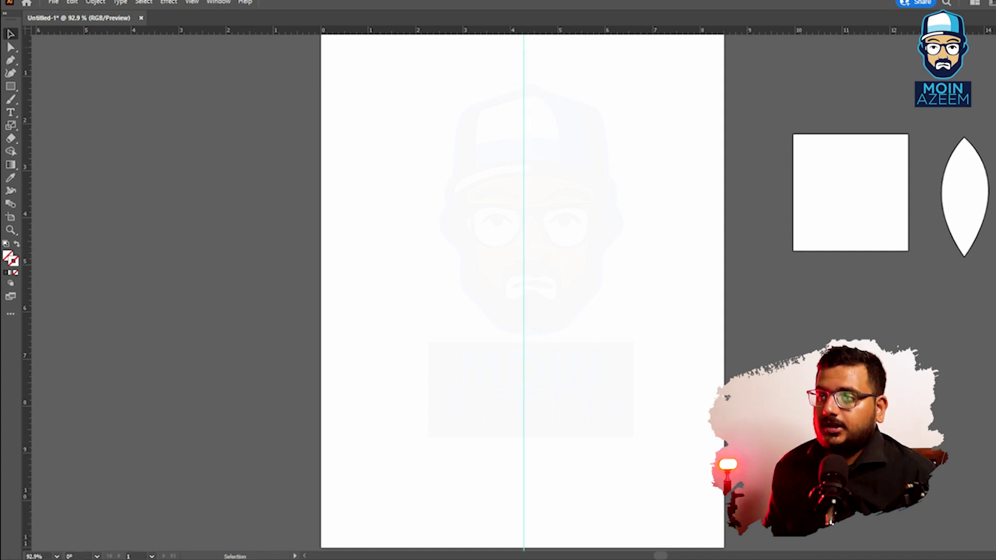
{"action": "left_click_drag", "start_coordinate": [519, 30], "coordinate": [519, 154]}
{"action": "key", "text": "ctrl+z"}
{"action": "left_click_drag", "start_coordinate": [504, 67], "coordinate": [545, 128]}
{"action": "right_click", "coordinate": [523, 130]}
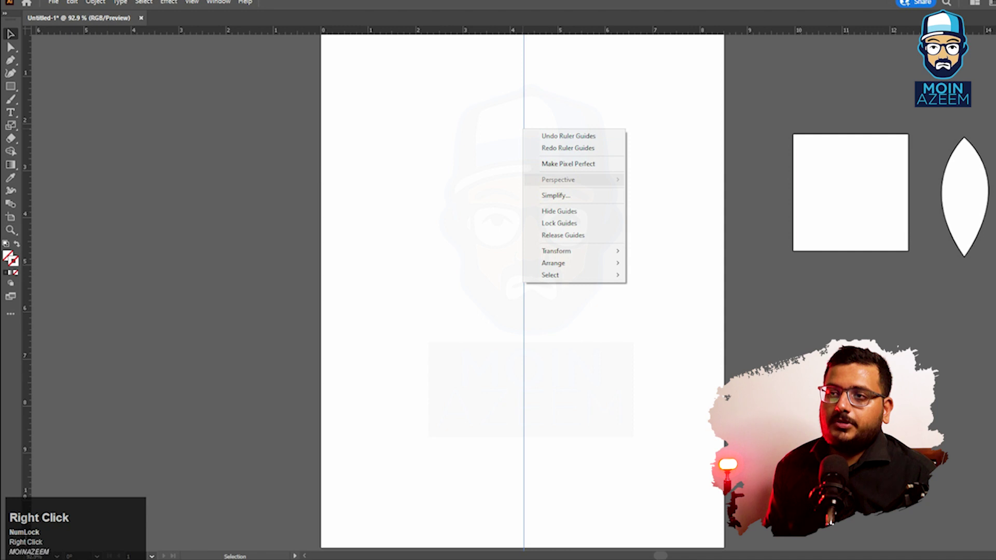
{"action": "left_click", "coordinate": [514, 130]}
Step: Change the document to global rulers, keeping inches as the unit
{"action": "right_click", "coordinate": [525, 31]}
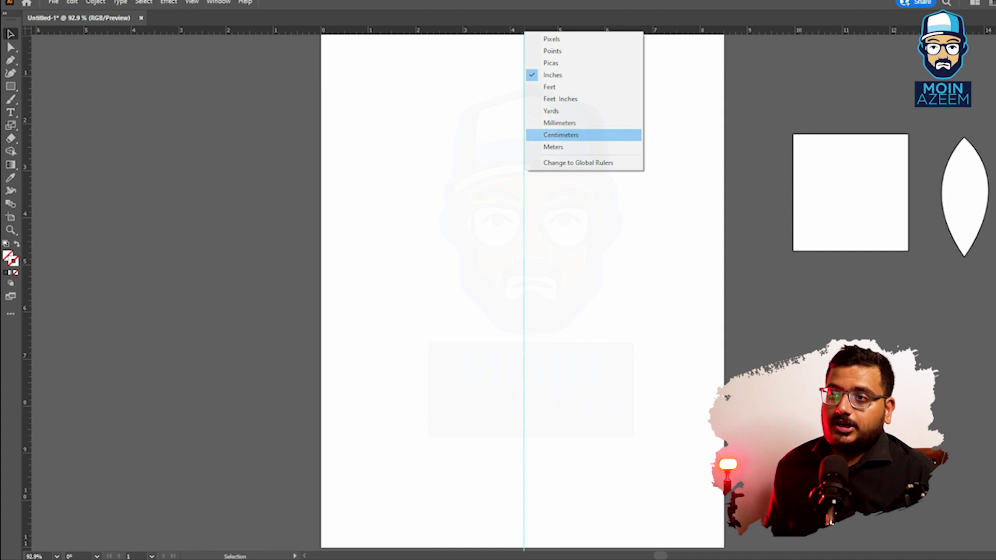
{"action": "left_click", "coordinate": [578, 162]}
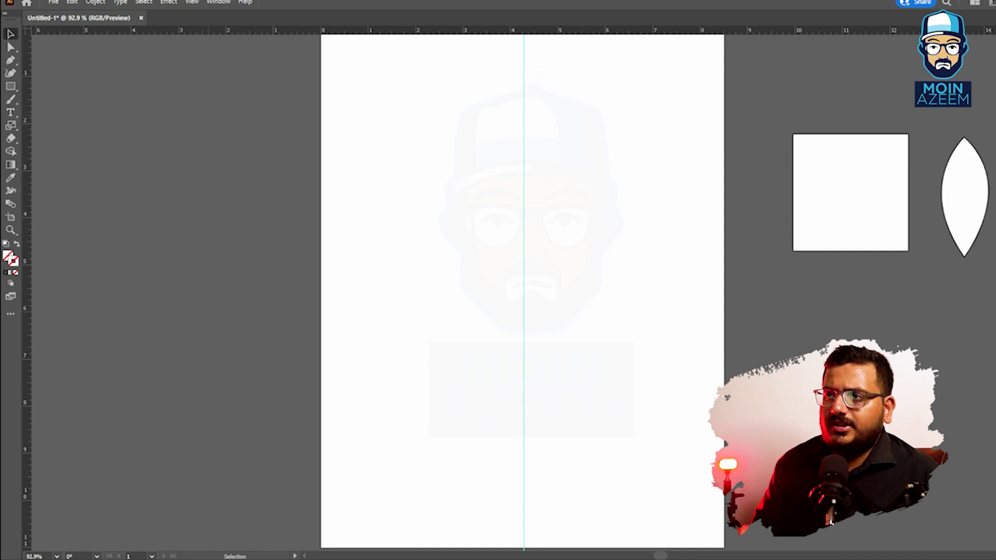
Step: Draw the left half of a heart with the Pen tool, as a curved open path starting and ending on the vertical guide
{"action": "key", "text": "p"}
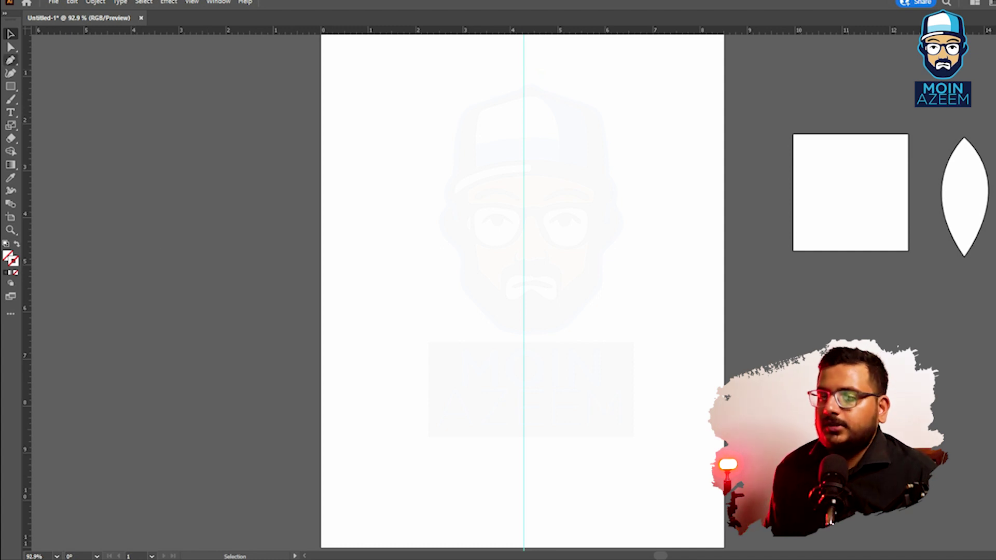
{"action": "left_click", "coordinate": [11, 34]}
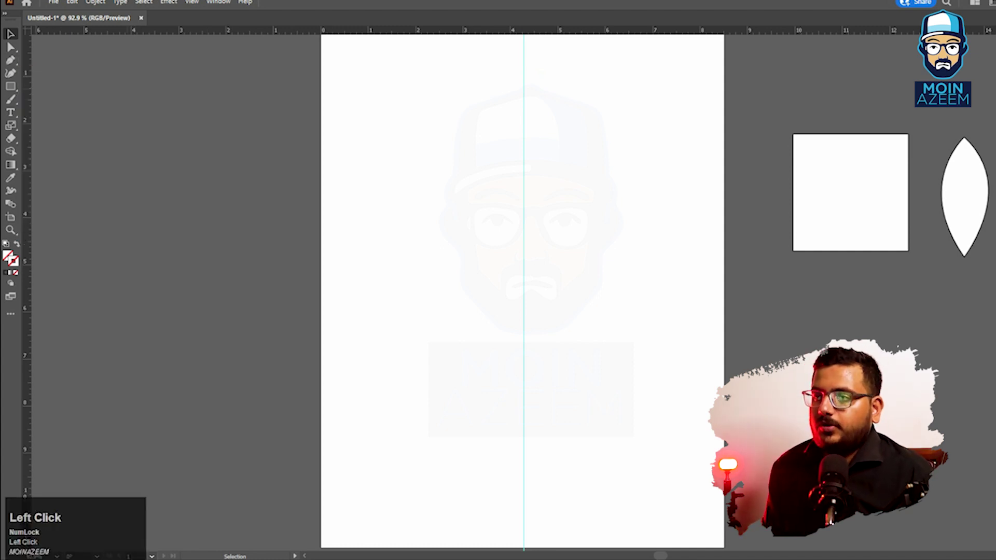
{"action": "left_click", "coordinate": [10, 61]}
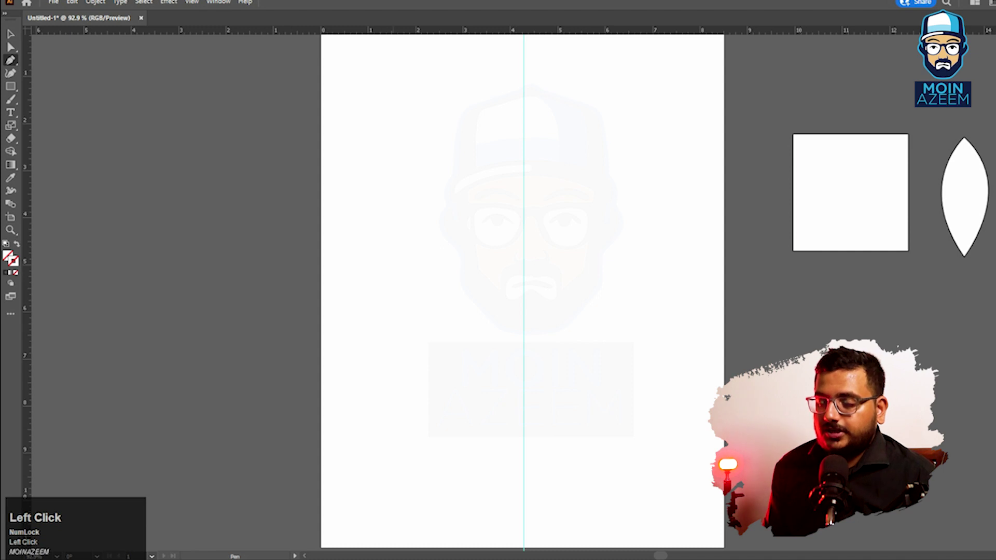
{"action": "key", "text": "p"}
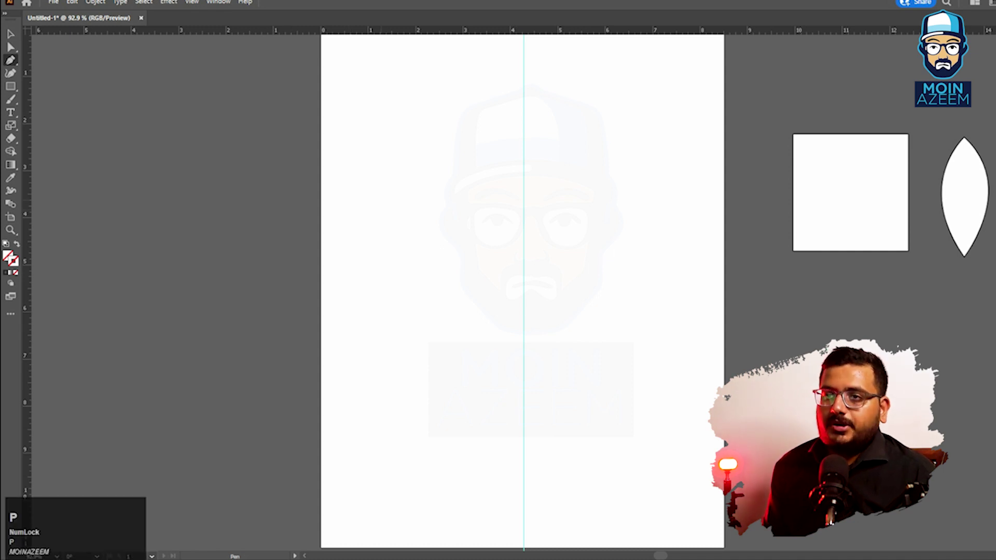
{"action": "left_click", "coordinate": [10, 60]}
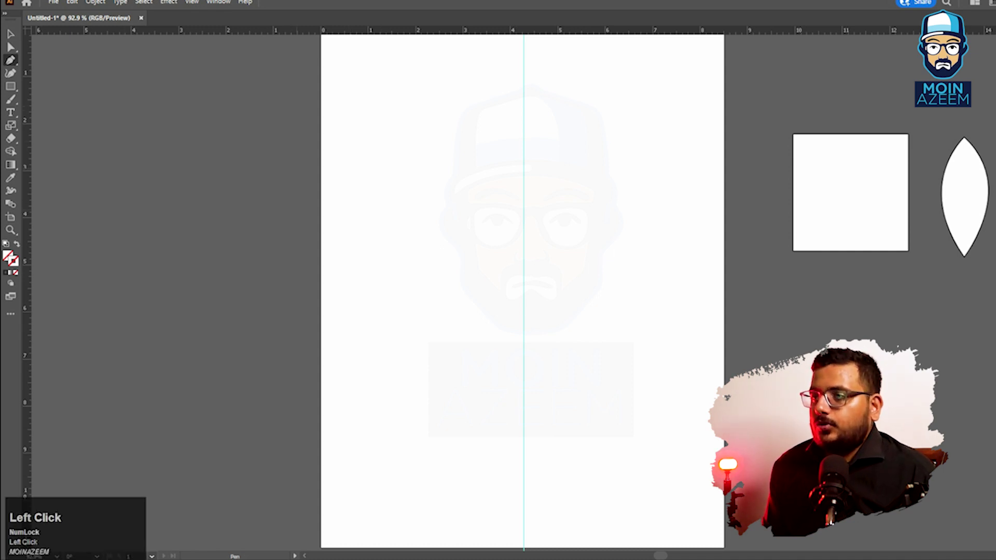
{"action": "left_click", "coordinate": [522, 116]}
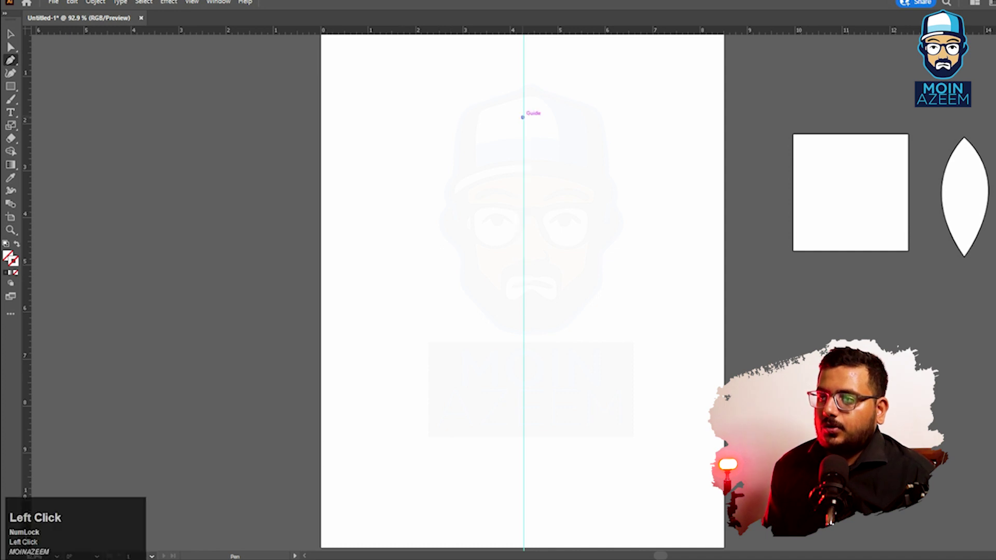
{"action": "left_click", "coordinate": [523, 215]}
{"action": "key", "text": "ctrl+z"}
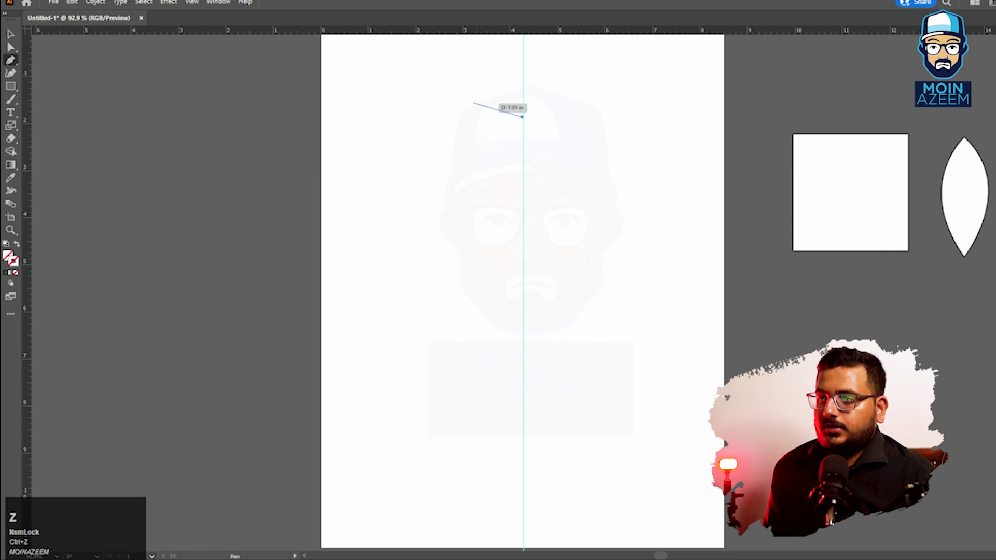
{"action": "left_click_drag", "start_coordinate": [466, 98], "coordinate": [428, 107]}
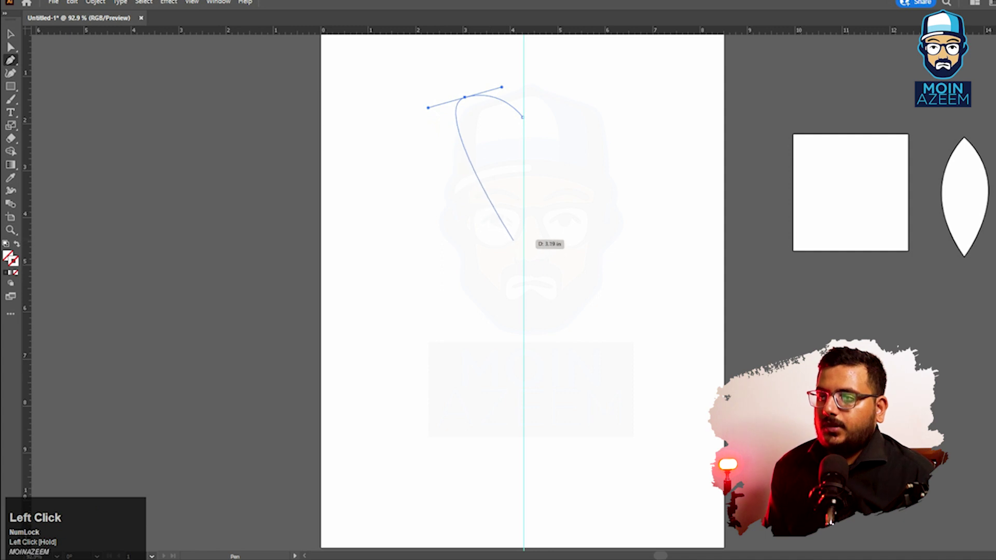
{"action": "left_click", "coordinate": [522, 236]}
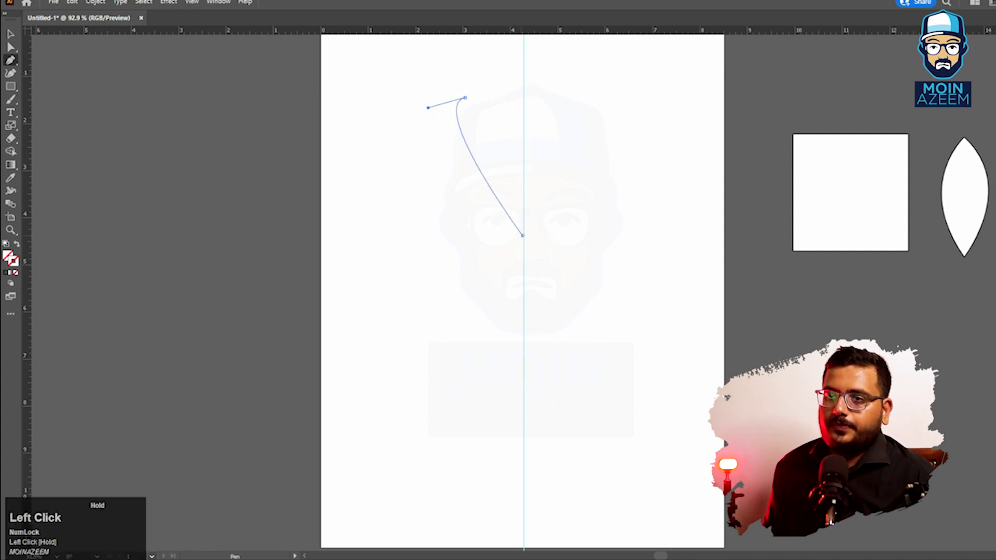
{"action": "left_click_drag", "start_coordinate": [522, 236], "coordinate": [589, 269]}
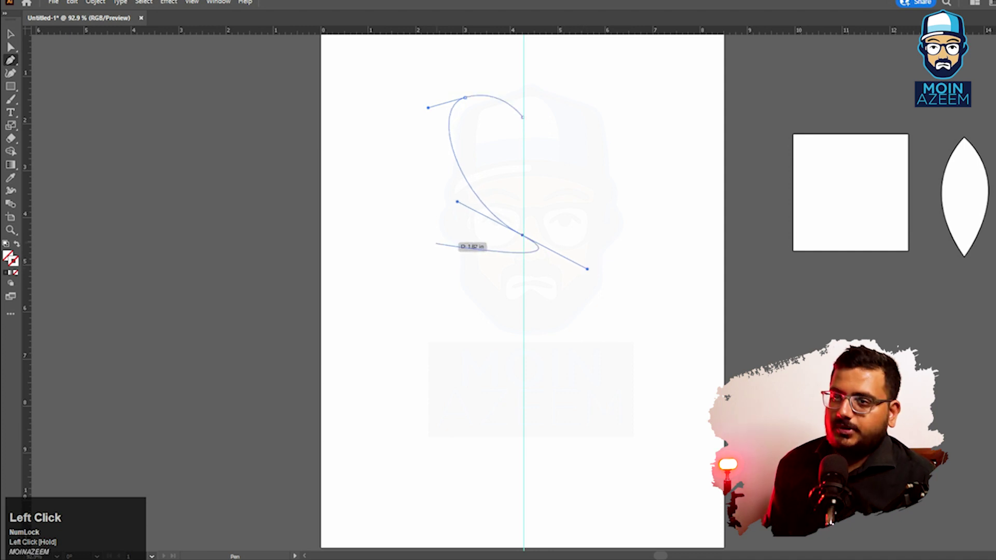
Step: Deselect the half-heart path and give it a dark 231F20 stroke
{"action": "key", "text": "v"}
{"action": "left_click", "coordinate": [398, 195]}
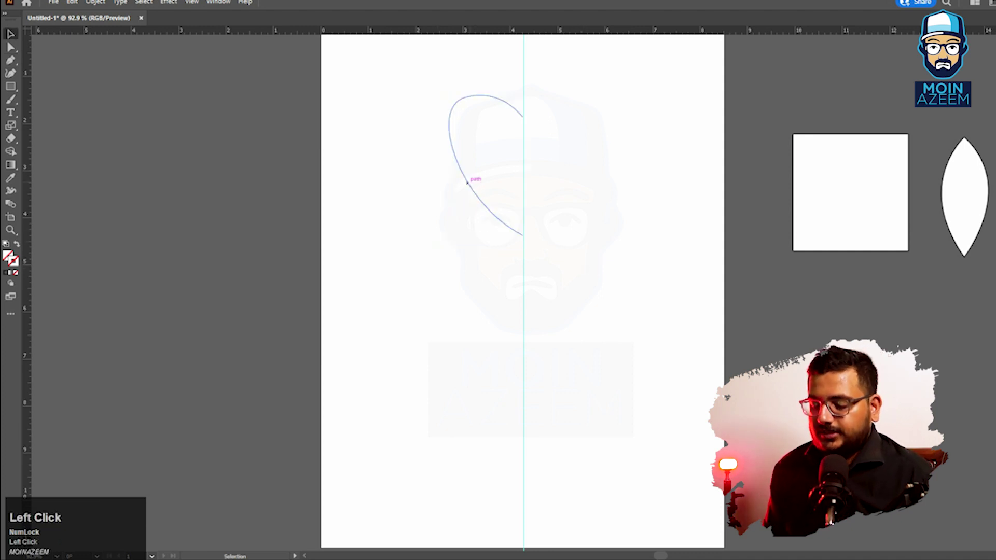
{"action": "left_click", "coordinate": [5, 273]}
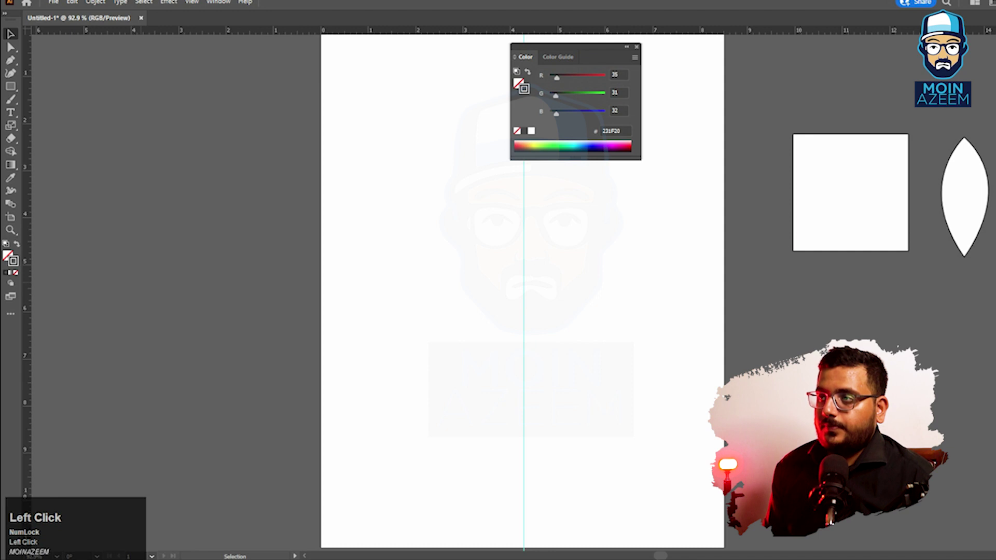
{"action": "left_click", "coordinate": [523, 130]}
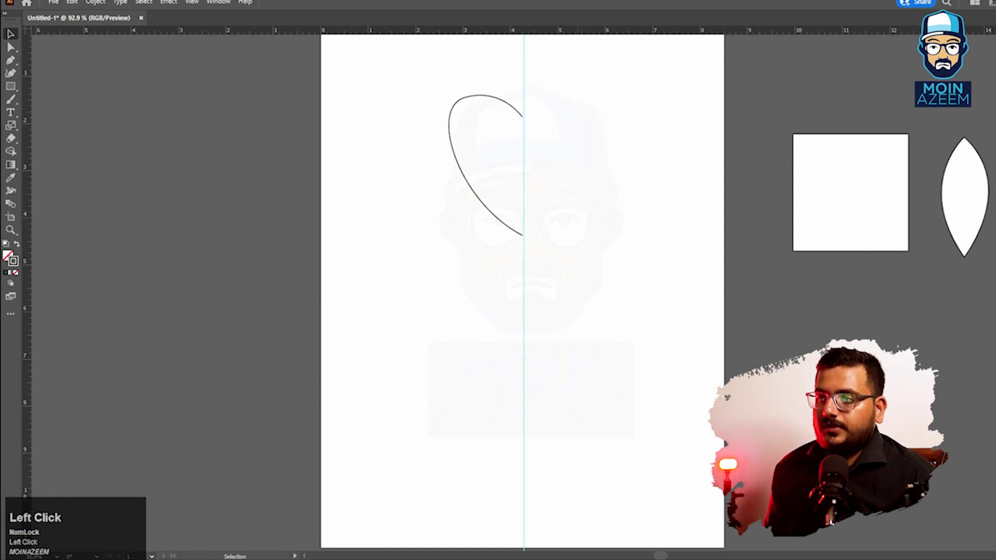
Step: Try to draw the heart's right half by hand with the Pen tool, continuing from the lower point, and undo it
{"action": "key", "text": "p"}
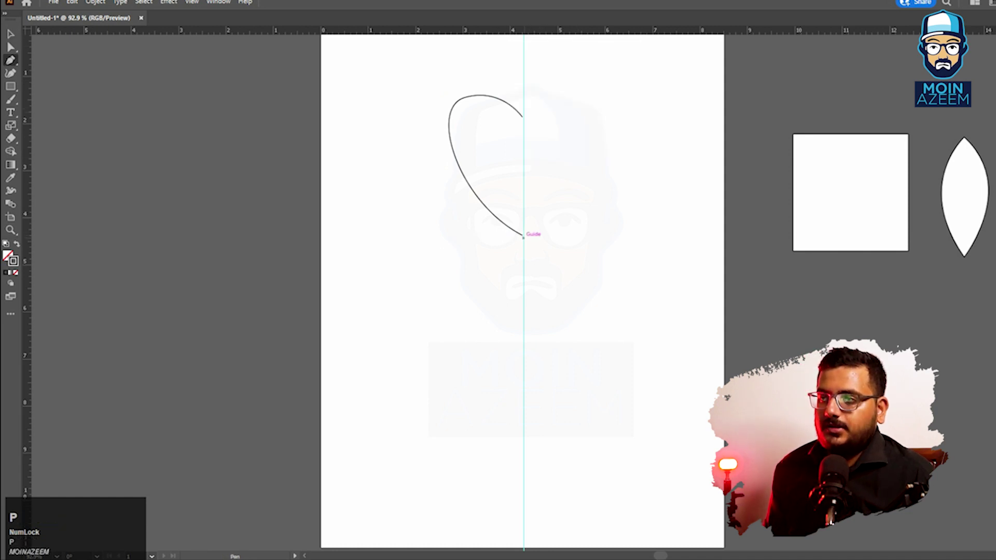
{"action": "left_click", "coordinate": [522, 235]}
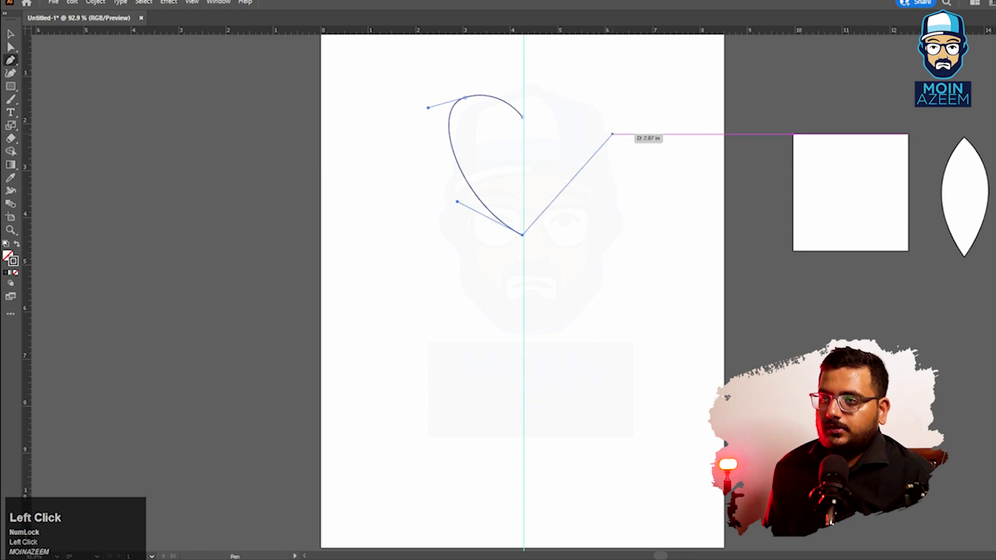
{"action": "left_click_drag", "start_coordinate": [612, 113], "coordinate": [585, 70]}
{"action": "left_click_drag", "start_coordinate": [523, 115], "coordinate": [522, 116]}
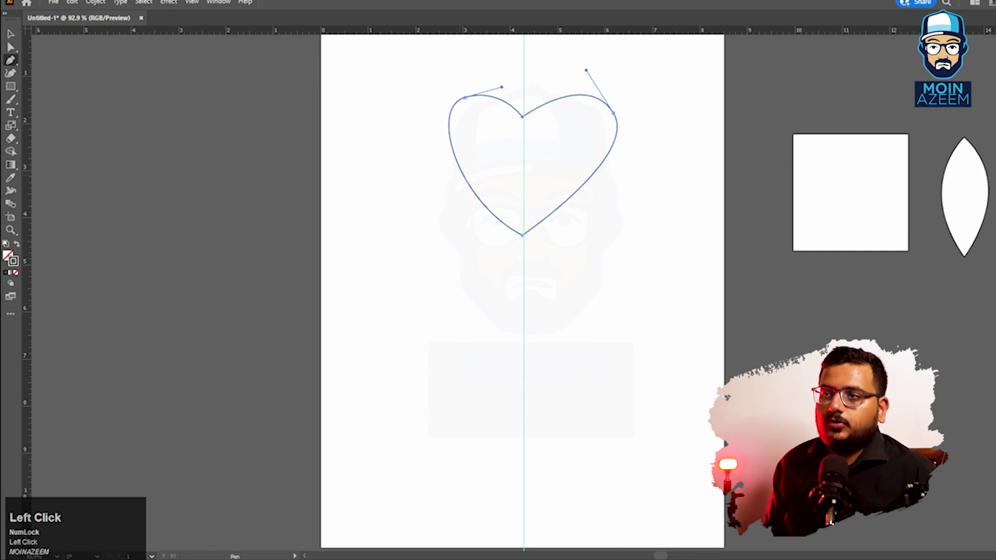
{"action": "key", "text": "ctrl+z"}
{"action": "key", "text": "ctrl+z"}
{"action": "right_click", "coordinate": [482, 206]}
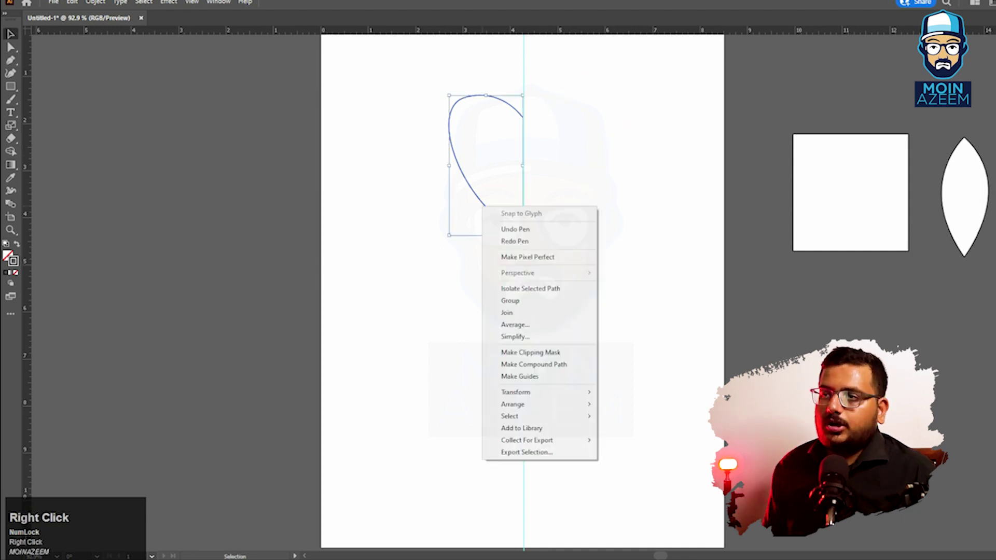
{"action": "left_click", "coordinate": [441, 244]}
{"action": "left_click", "coordinate": [482, 206]}
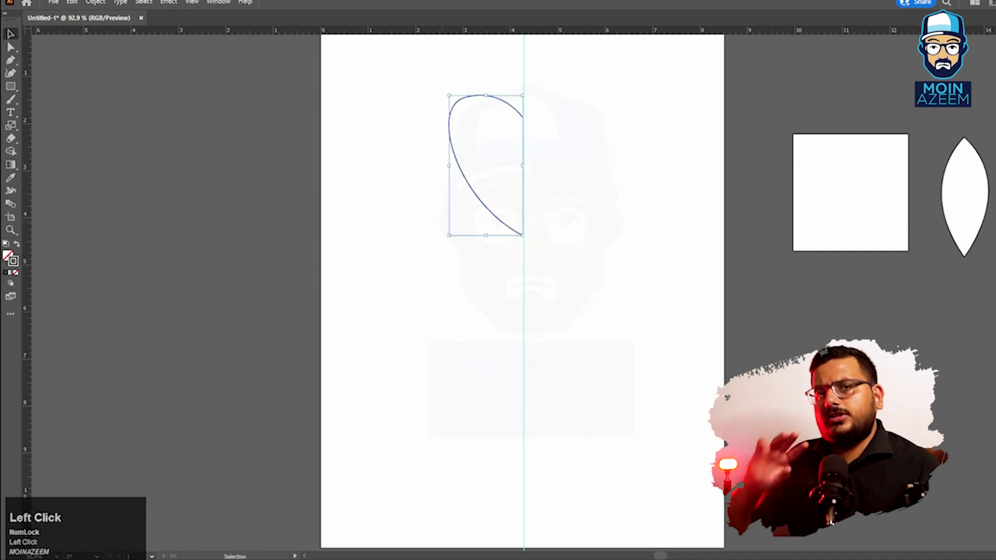
{"action": "key", "text": "ctrl+c"}
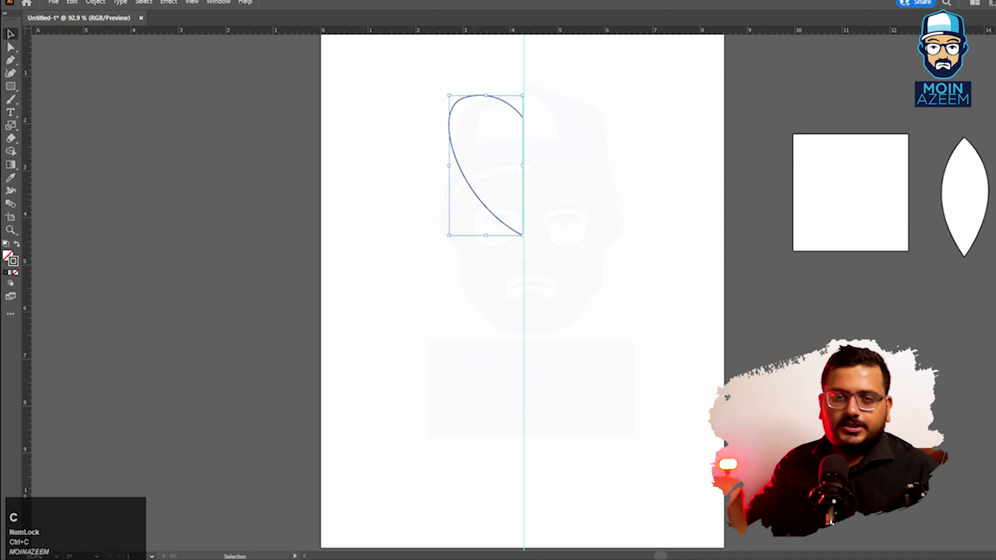
{"action": "left_click", "coordinate": [433, 238]}
Step: Set up a reflection of the half-heart path about the vertical axis, with the preview turned on
{"action": "left_click", "coordinate": [482, 205]}
{"action": "right_click", "coordinate": [476, 199]}
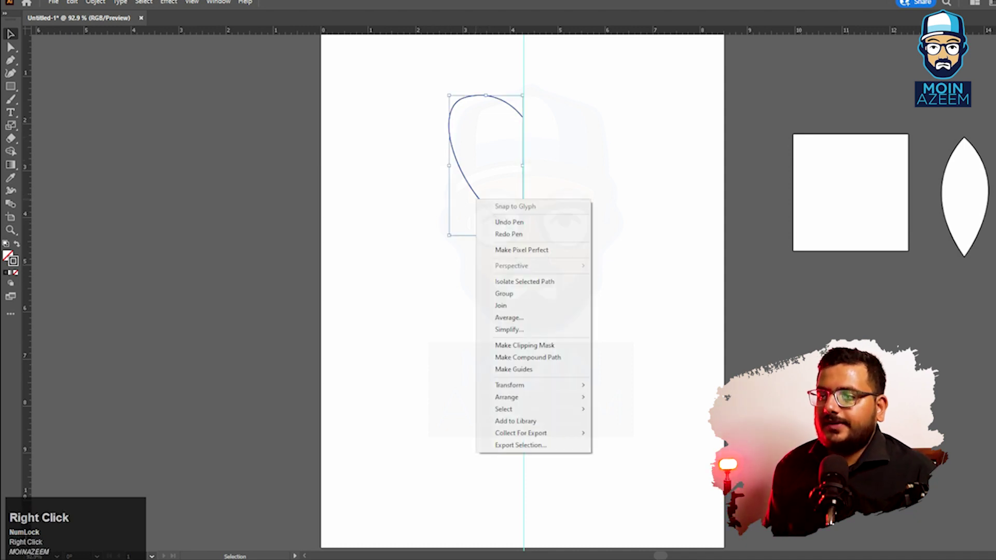
{"action": "mouse_move", "coordinate": [534, 385]}
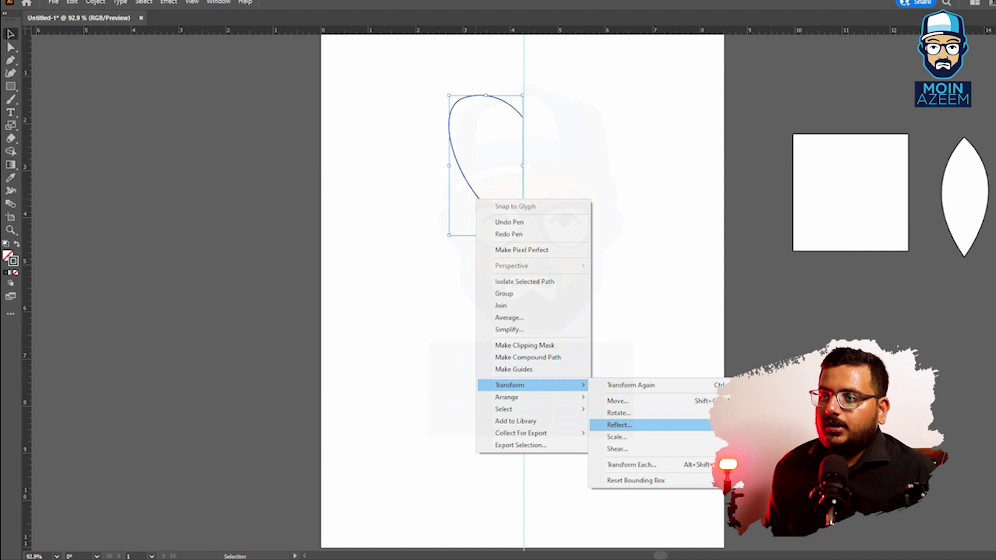
{"action": "left_click", "coordinate": [619, 424]}
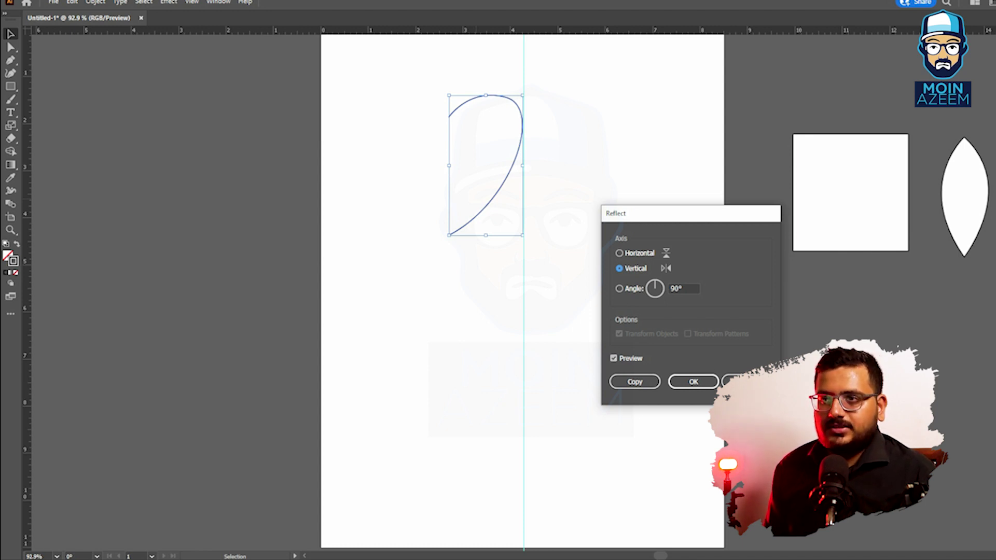
{"action": "left_click", "coordinate": [613, 357]}
{"action": "left_click", "coordinate": [614, 358]}
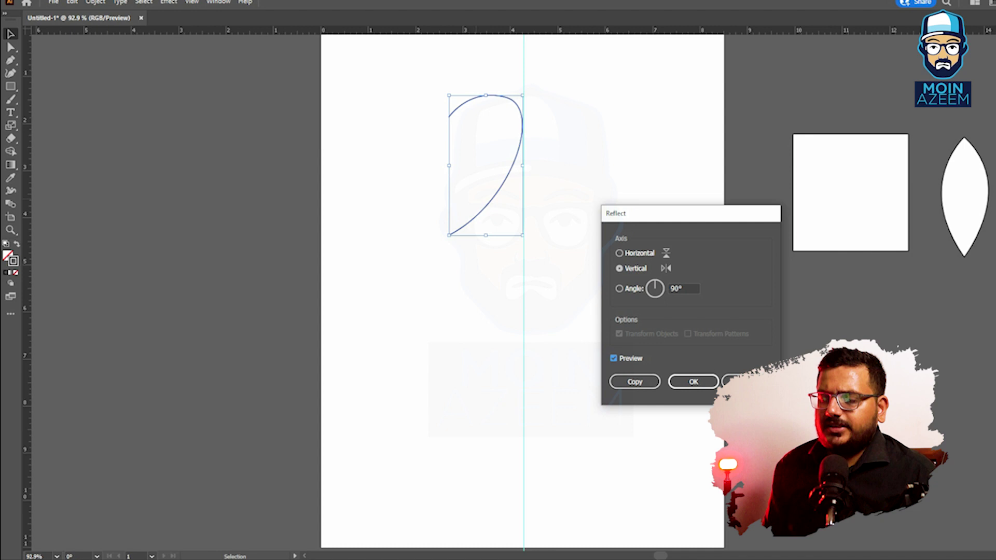
{"action": "left_click", "coordinate": [619, 268]}
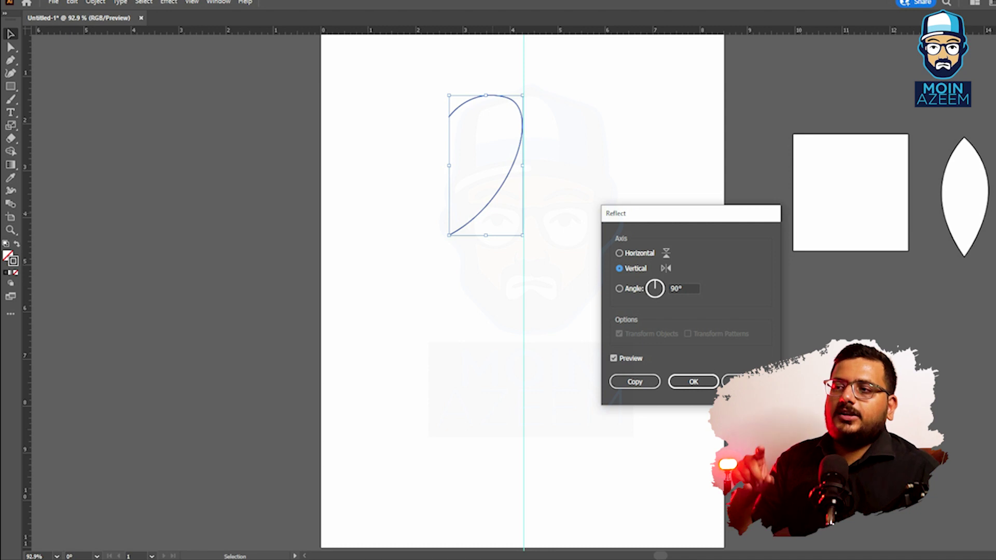
{"action": "left_click", "coordinate": [614, 358]}
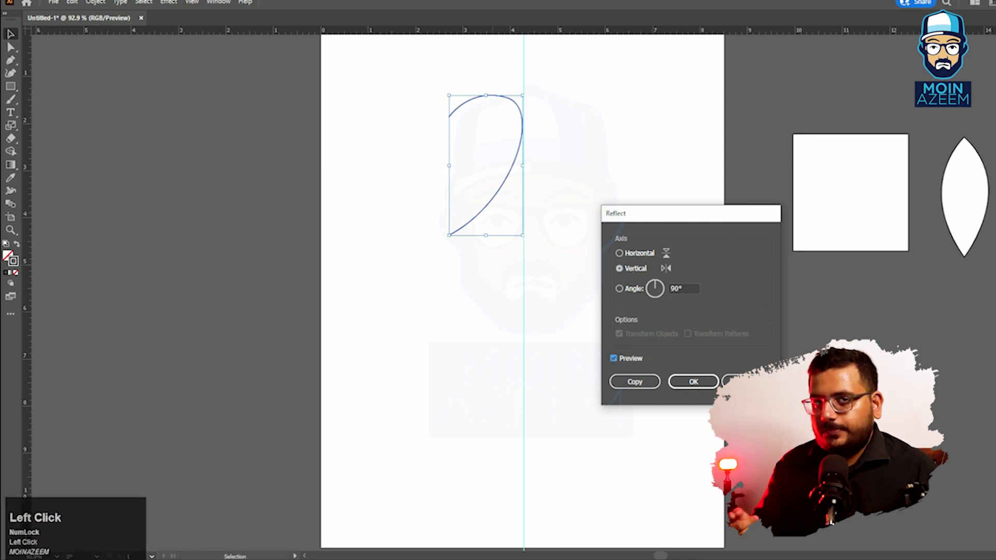
{"action": "left_click", "coordinate": [614, 358]}
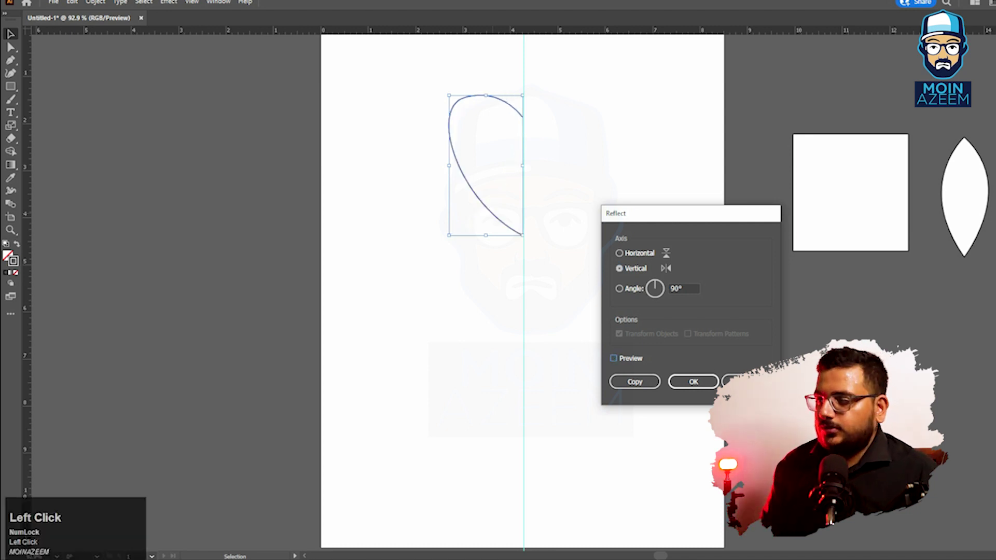
{"action": "left_click", "coordinate": [613, 357]}
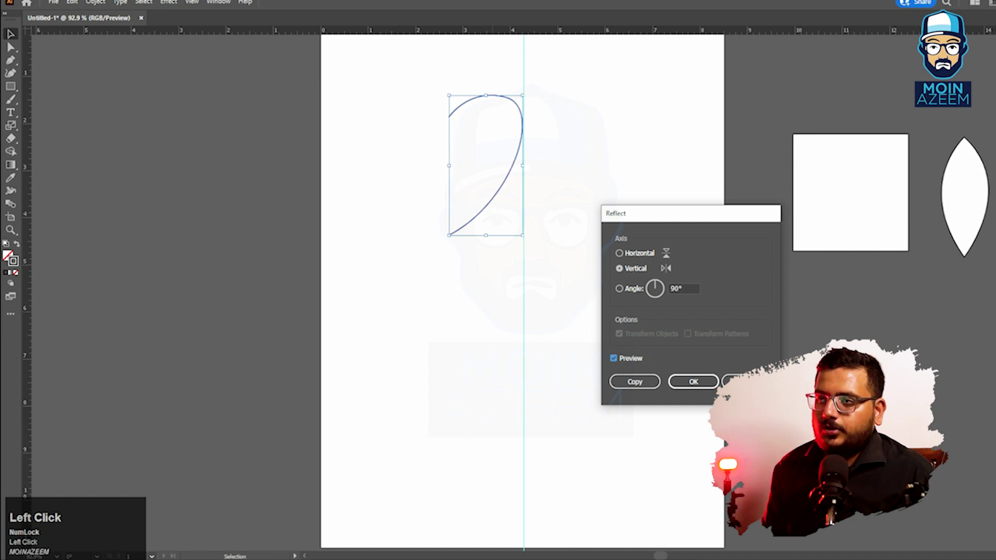
Step: Create the reflection as a copy and move it beside the original so the two halves meet as a heart
{"action": "left_click", "coordinate": [634, 381]}
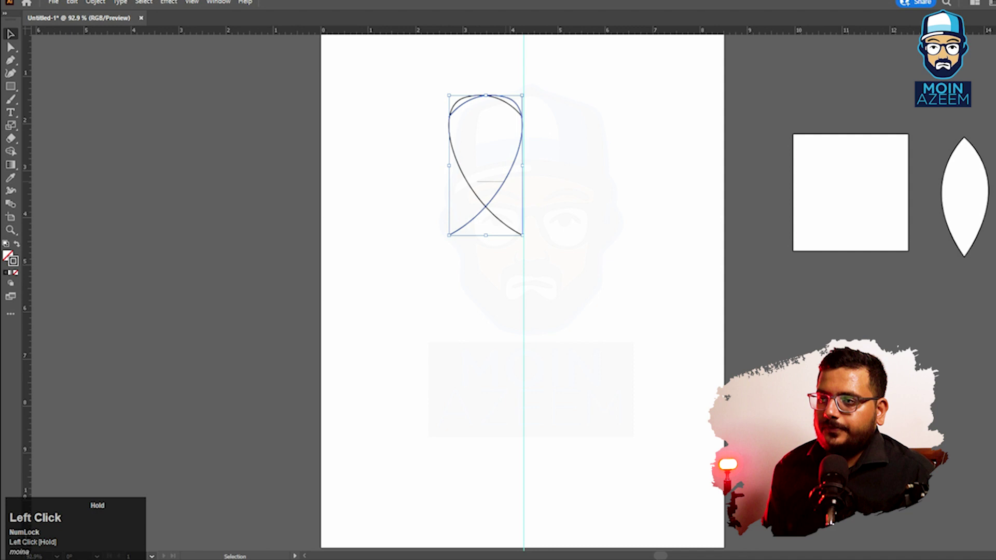
{"action": "left_click_drag", "start_coordinate": [506, 177], "coordinate": [581, 178]}
{"action": "left_click", "coordinate": [641, 194]}
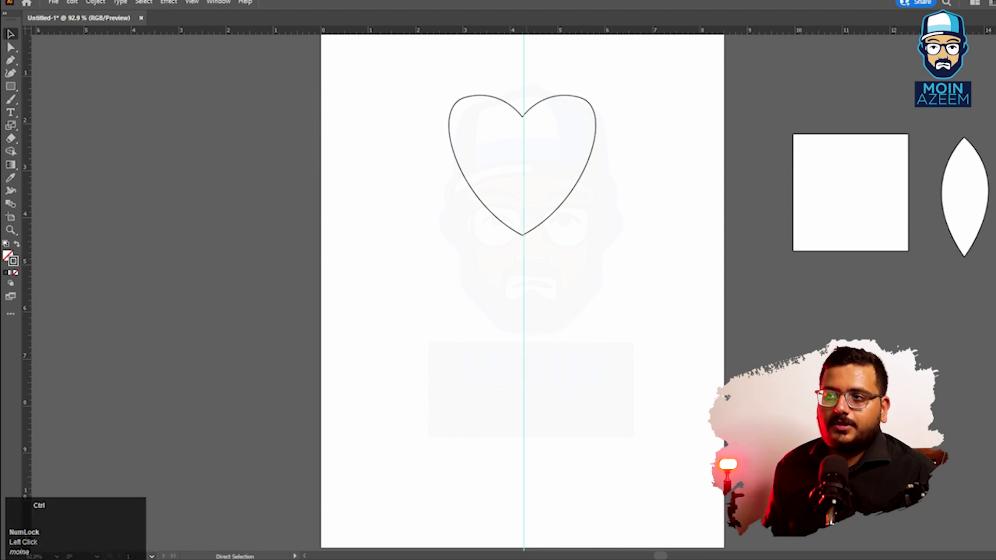
Step: Try moving the heart's left half away from the right half, and undo the move
{"action": "key", "text": "ctrl+equal"}
{"action": "key", "text": "ctrl+equal"}
{"action": "left_click_drag", "start_coordinate": [524, 121], "coordinate": [541, 248]}
{"action": "left_click", "coordinate": [421, 166]}
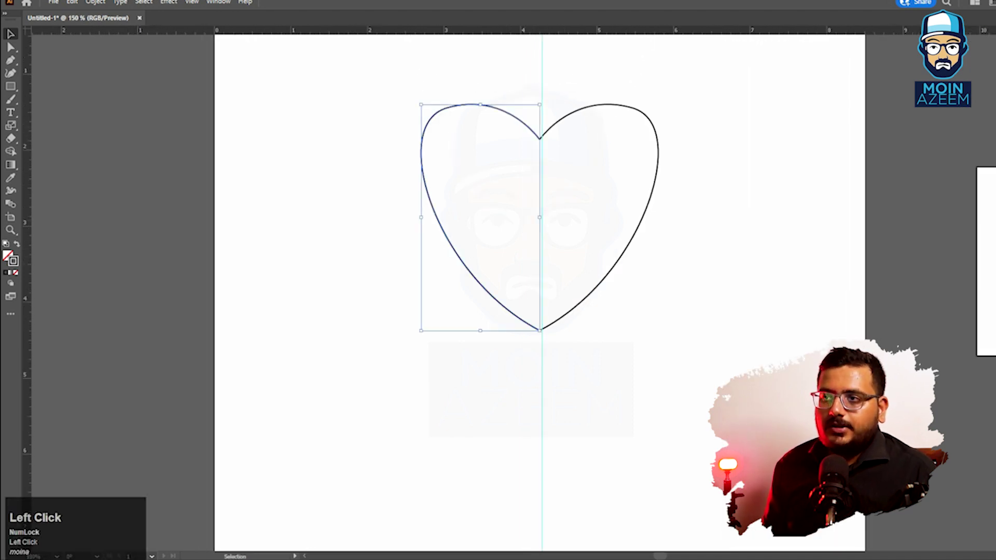
{"action": "left_click_drag", "start_coordinate": [453, 231], "coordinate": [415, 233]}
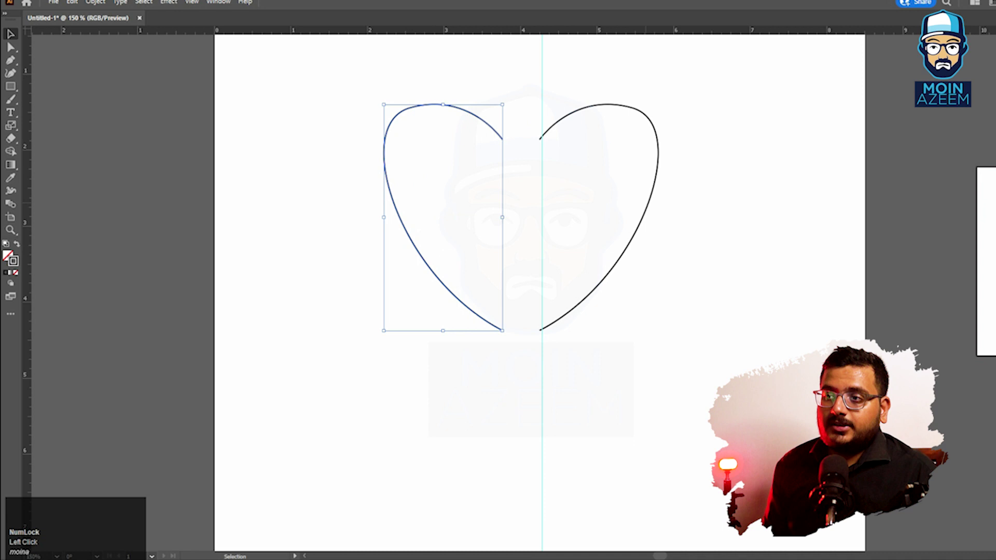
{"action": "key", "text": "ctrl+z"}
{"action": "left_click", "coordinate": [707, 195]}
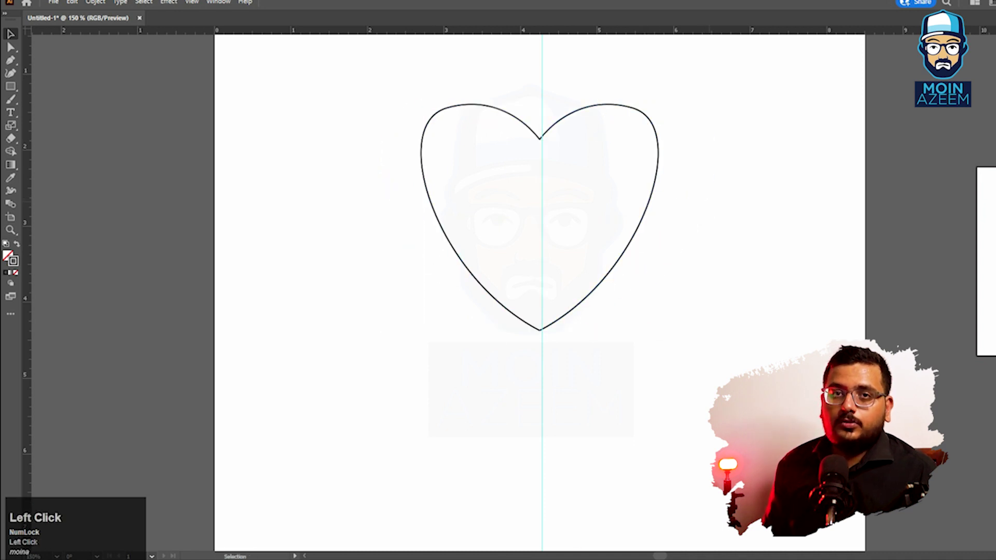
Step: Shift the vertical guide slightly left onto the heart's centre line
{"action": "left_click_drag", "start_coordinate": [541, 183], "coordinate": [539, 183]}
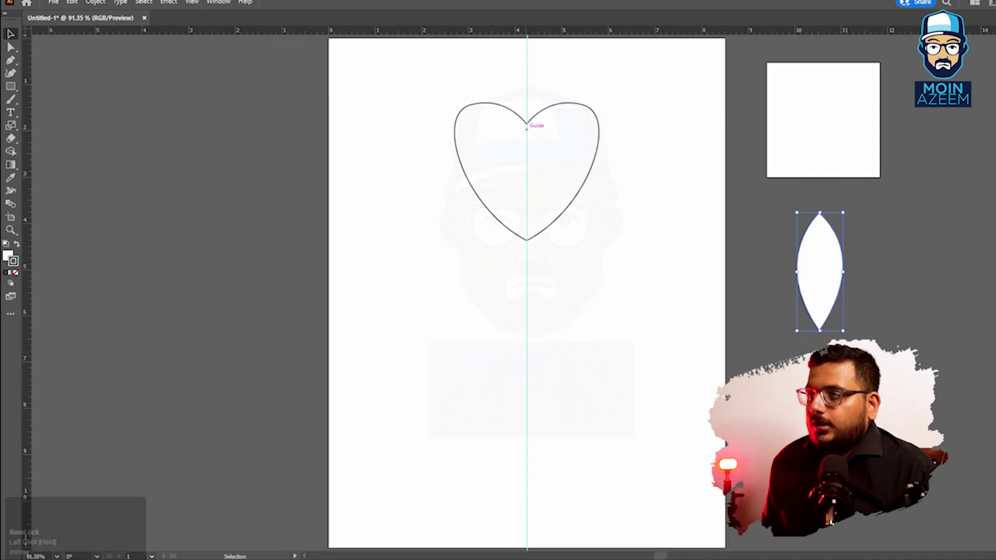
{"action": "left_click", "coordinate": [525, 122]}
{"action": "left_click", "coordinate": [546, 84]}
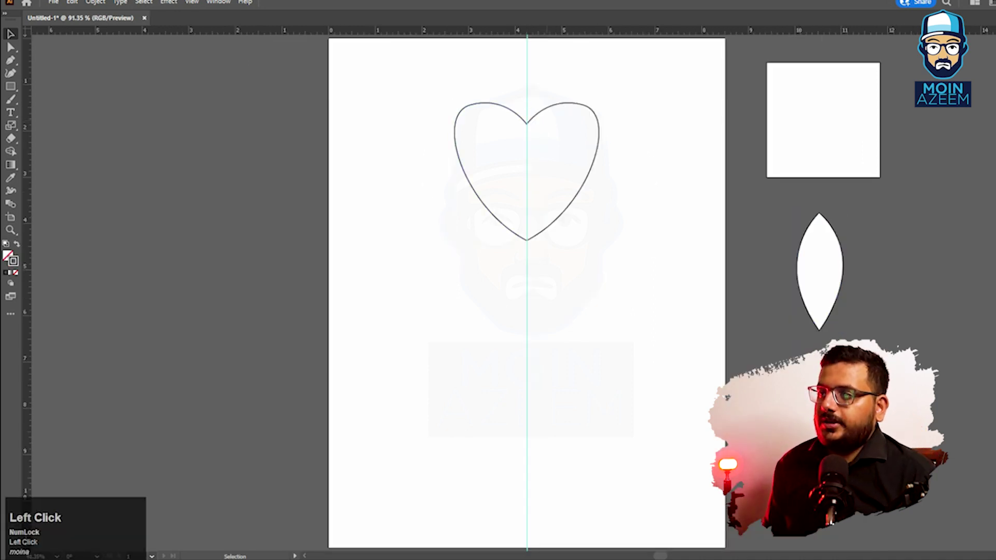
{"action": "left_click", "coordinate": [550, 106]}
{"action": "left_click", "coordinate": [548, 85]}
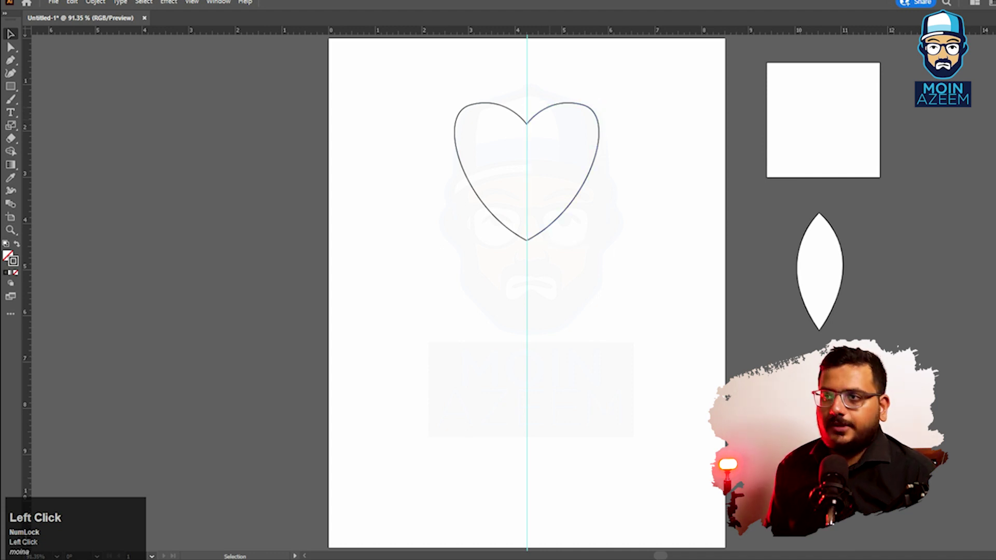
Step: Hide the vertical guide running through the centre of the heart
{"action": "left_click", "coordinate": [591, 169]}
{"action": "left_click", "coordinate": [608, 170]}
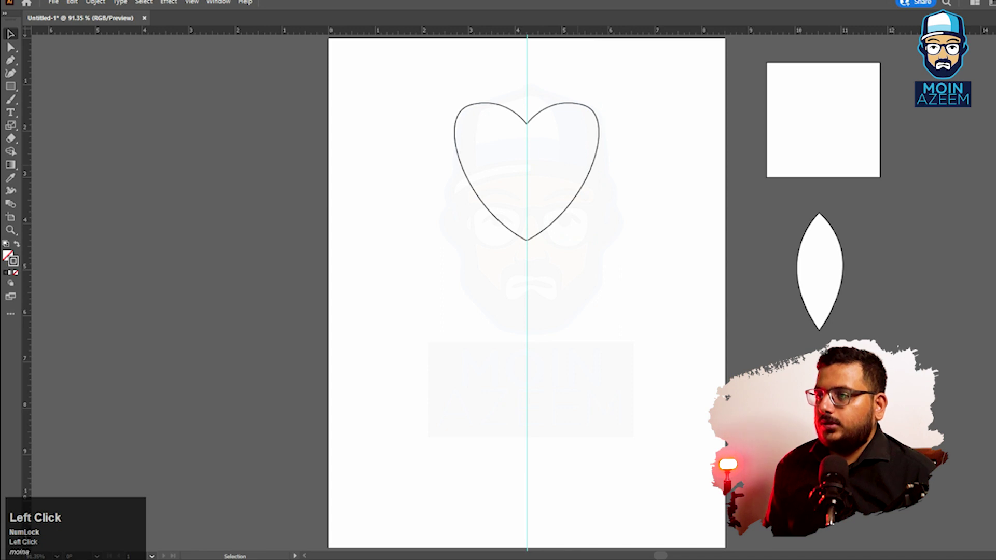
{"action": "right_click", "coordinate": [526, 88]}
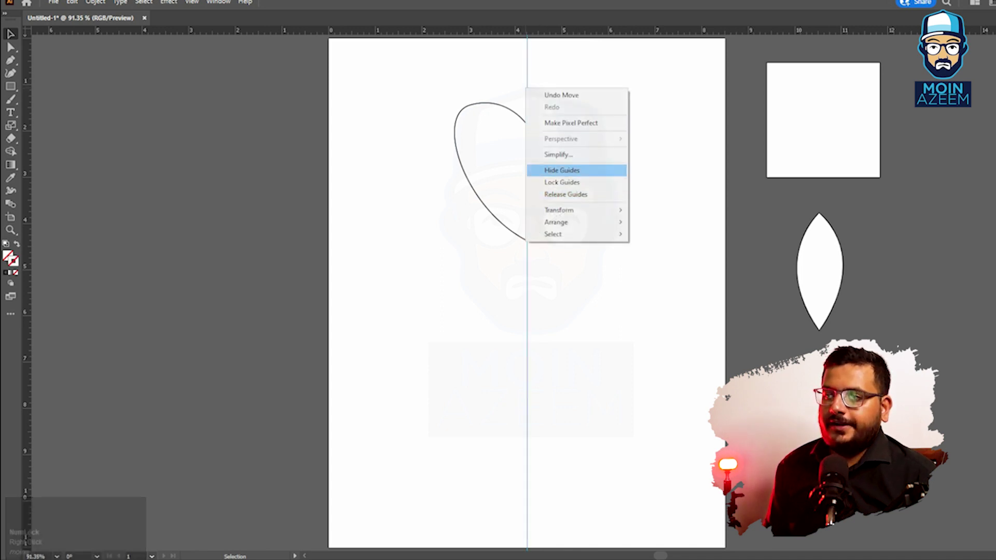
{"action": "left_click", "coordinate": [561, 170]}
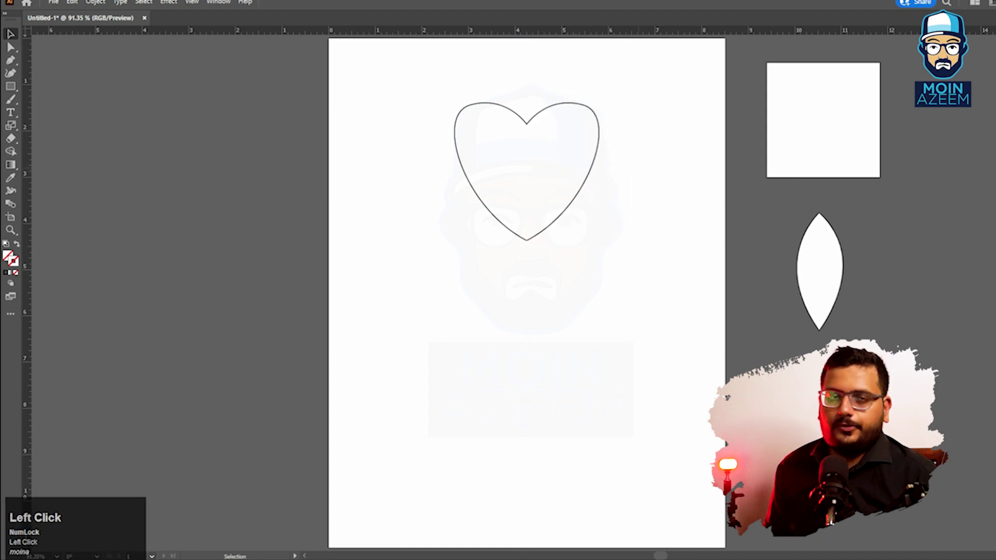
Step: Examine closely how the ends of the heart's two halves meet at the upper notch
{"action": "key", "text": "z"}
{"action": "left_click_drag", "start_coordinate": [523, 118], "coordinate": [529, 136]}
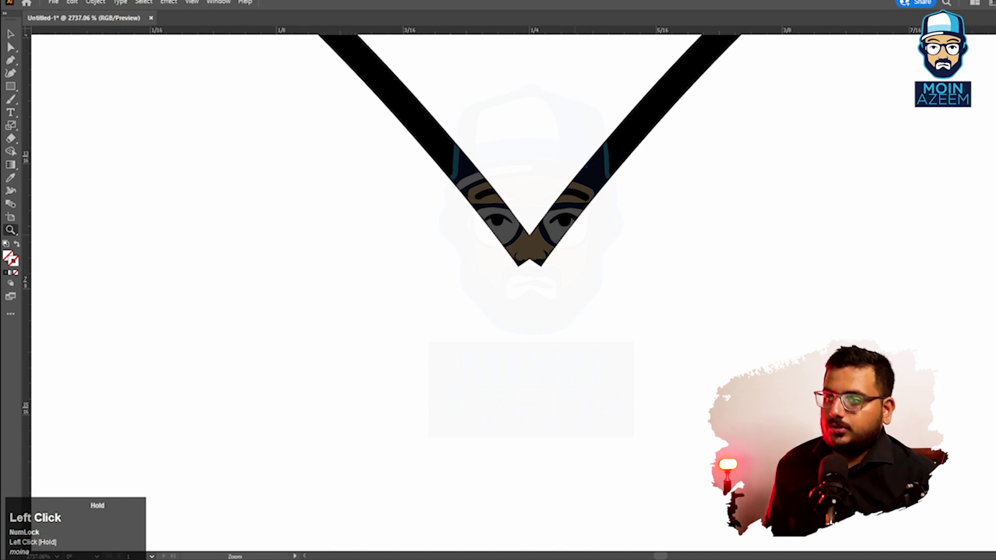
{"action": "key", "text": "ctrl+equal"}
{"action": "key", "text": "ctrl+minus"}
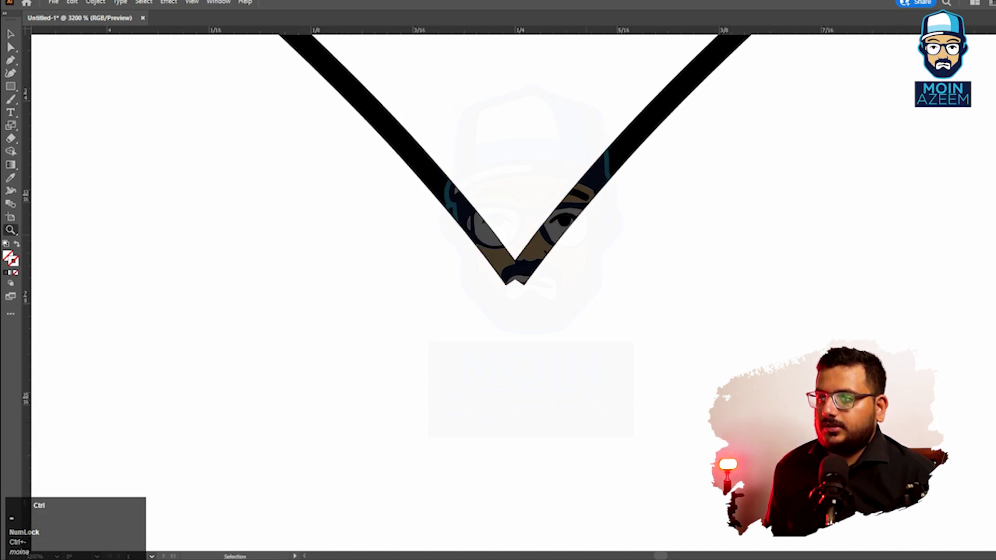
{"action": "left_click_drag", "start_coordinate": [570, 240], "coordinate": [571, 267]}
{"action": "left_click_drag", "start_coordinate": [601, 231], "coordinate": [654, 200]}
{"action": "key", "text": "v"}
{"action": "key", "text": "ctrl+z"}
{"action": "left_click", "coordinate": [654, 200]}
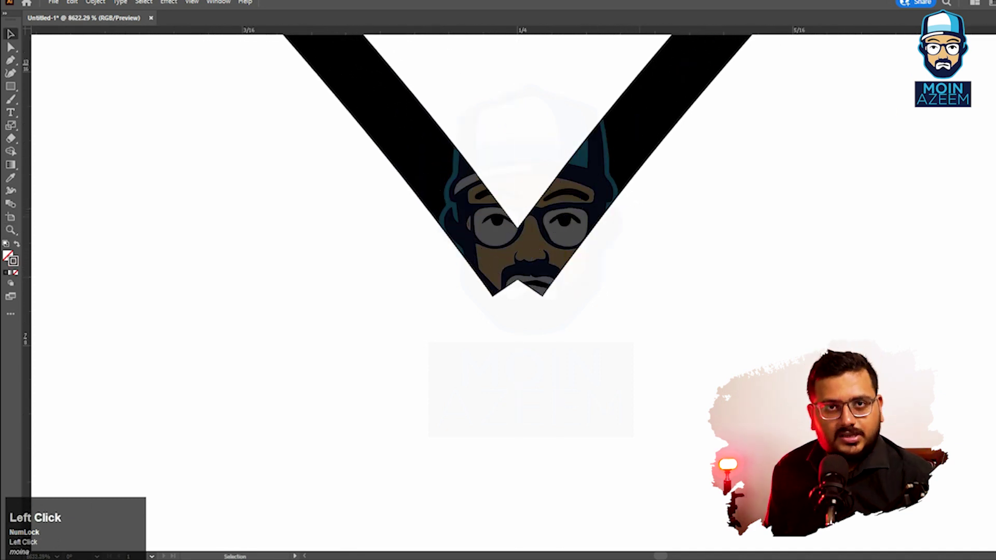
{"action": "key", "text": "ctrl+minus"}
{"action": "key", "text": "ctrl+0"}
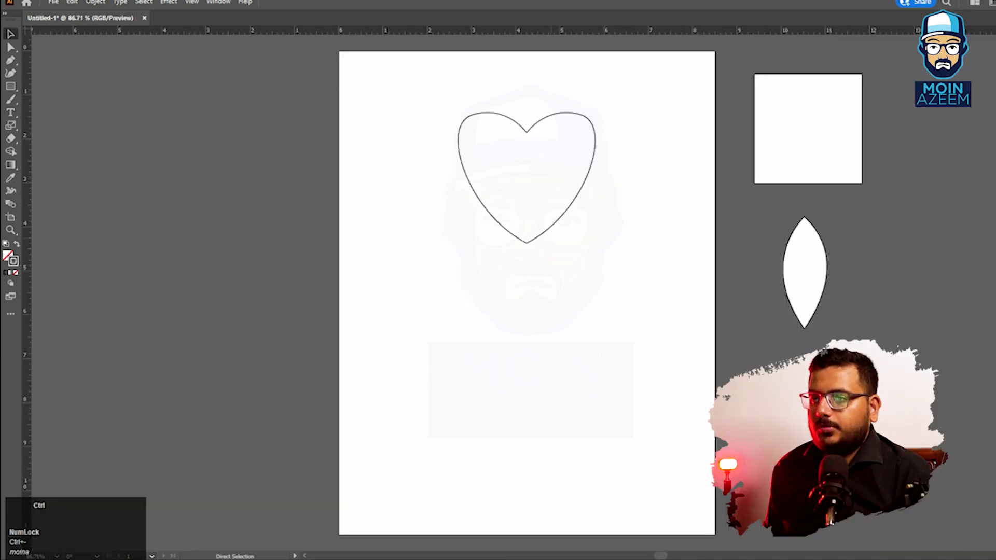
{"action": "left_click", "coordinate": [630, 202]}
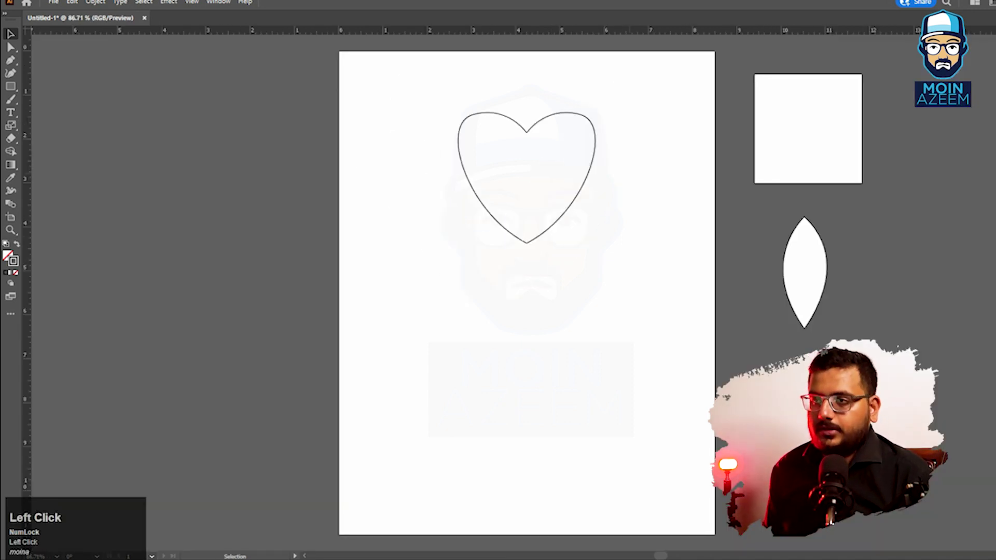
Step: Draw two separate straight diagonal lines with the Pen tool beside the artboard, facing each other like an open-topped roof
{"action": "left_click_drag", "start_coordinate": [221, 228], "coordinate": [99, 350]}
{"action": "key", "text": "v"}
{"action": "left_click", "coordinate": [253, 233]}
{"action": "key", "text": "p"}
{"action": "left_click", "coordinate": [253, 234]}
{"action": "left_click", "coordinate": [382, 360]}
{"action": "key", "text": "v"}
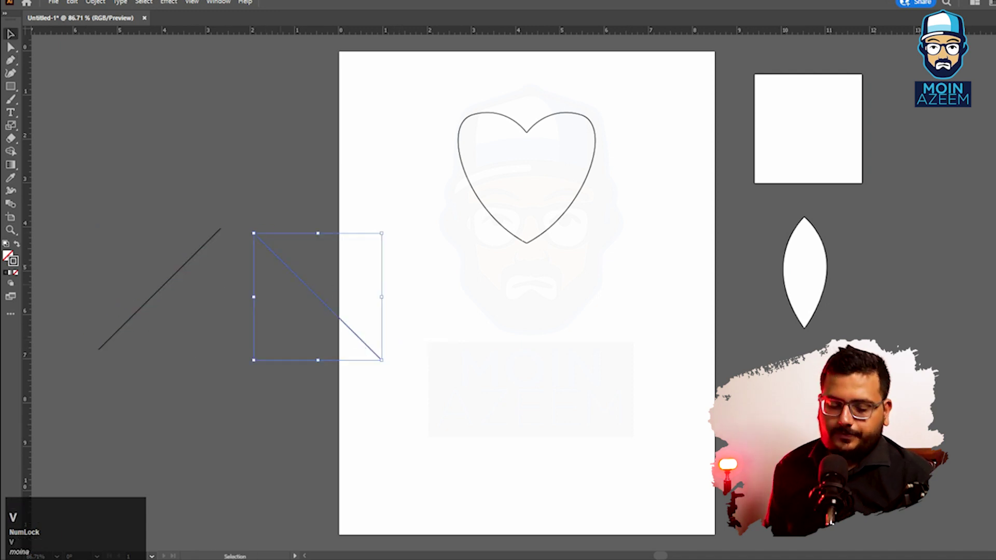
Step: Move the right diagonal line slightly up so its upper end is level with the left line's upper end
{"action": "key", "text": "z"}
{"action": "left_click_drag", "start_coordinate": [222, 225], "coordinate": [297, 227]}
{"action": "key", "text": "v"}
{"action": "left_click_drag", "start_coordinate": [424, 266], "coordinate": [424, 251]}
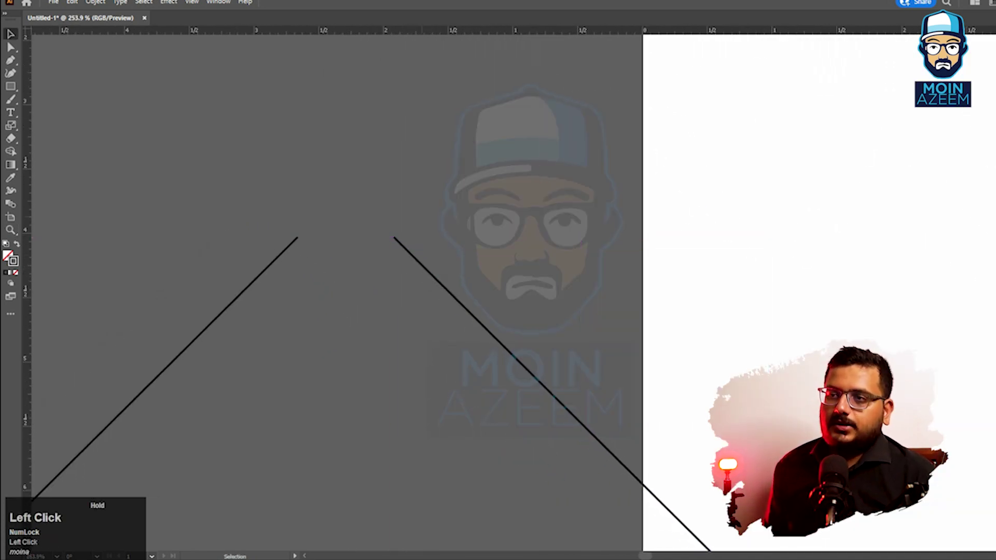
{"action": "key", "text": "ctrl+0"}
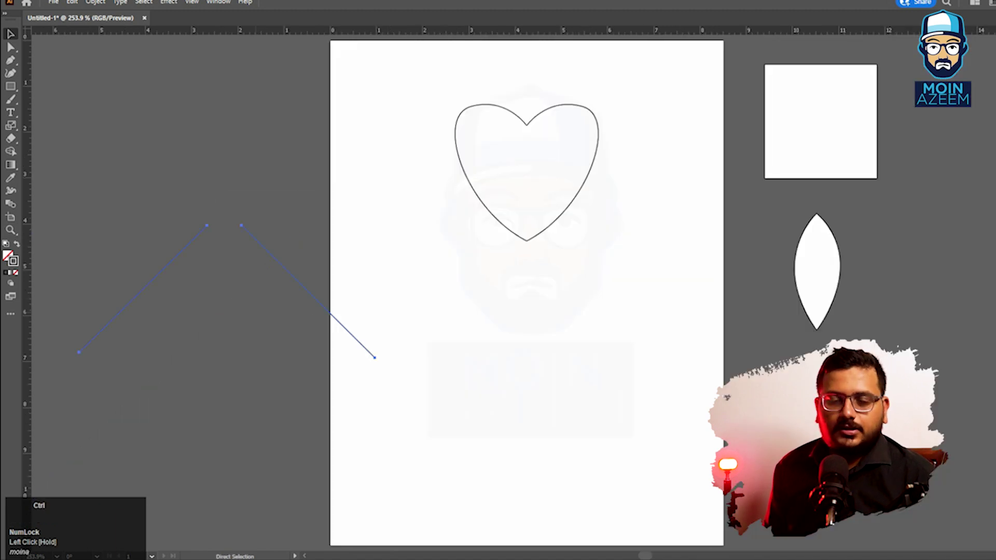
{"action": "left_click", "coordinate": [223, 181]}
Step: Select the facing upper endpoints of the two diagonal lines with the Direct Selection tool
{"action": "key", "text": "z"}
{"action": "left_click_drag", "start_coordinate": [198, 228], "coordinate": [445, 260]}
{"action": "key", "text": "v"}
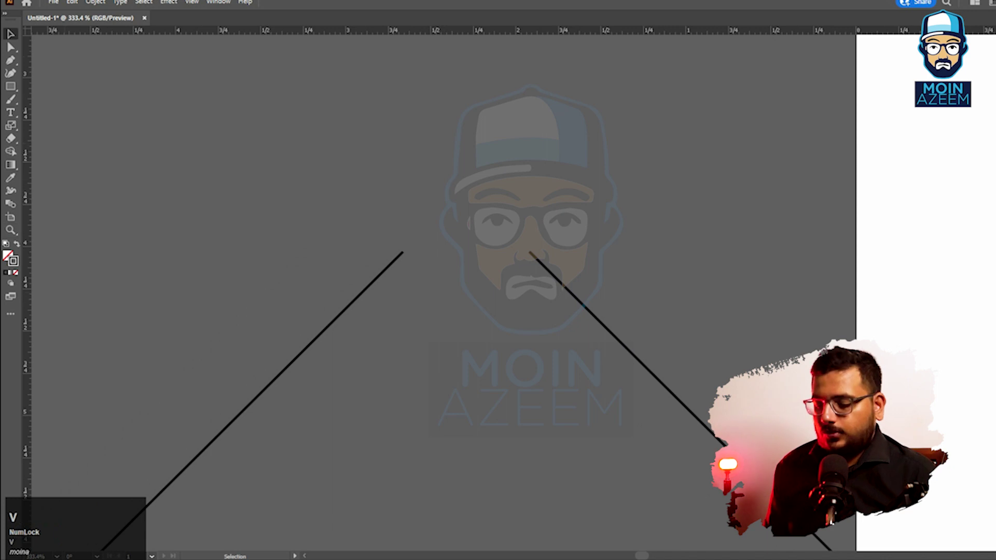
{"action": "left_click", "coordinate": [11, 60]}
{"action": "left_click", "coordinate": [10, 47]}
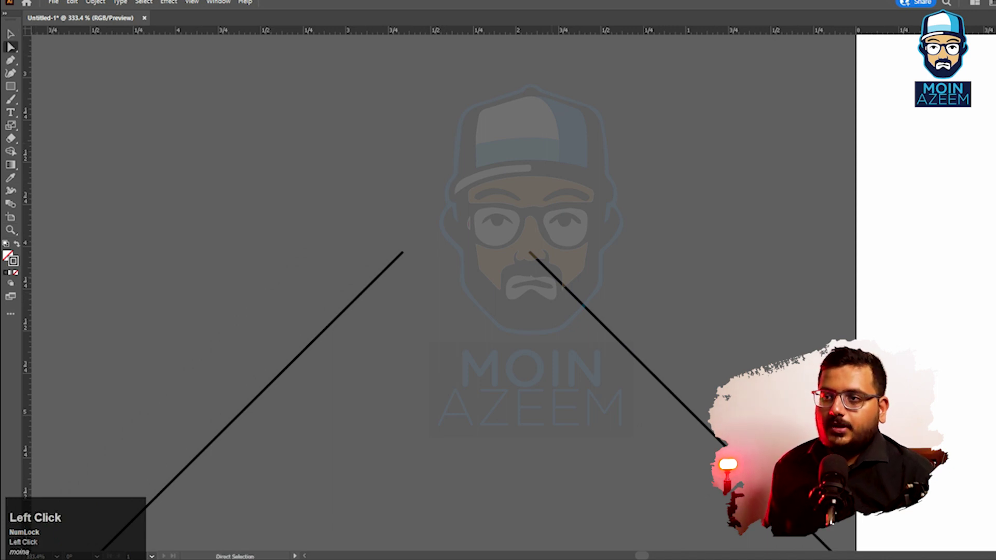
{"action": "scroll", "coordinate": [443, 252], "scroll_direction": "up", "scroll_amount": 3}
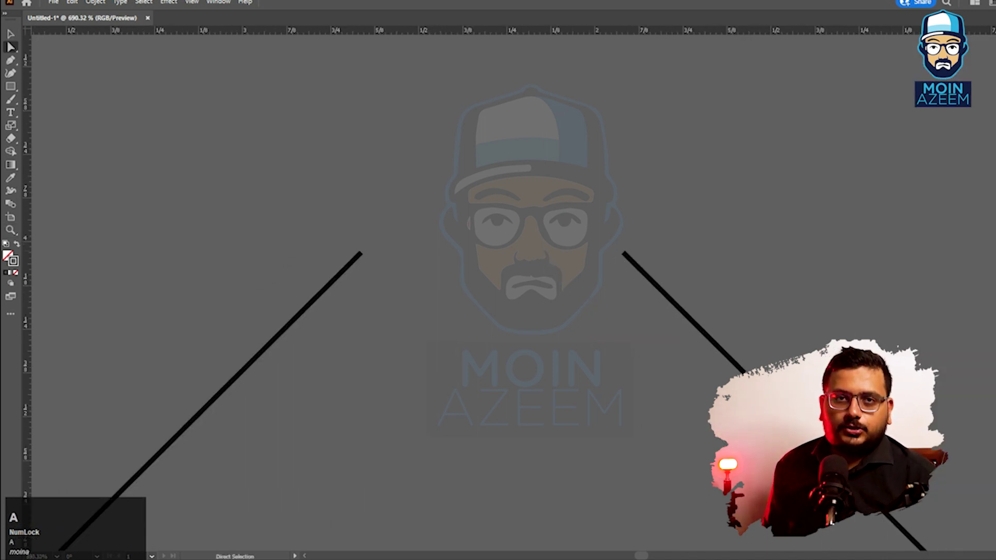
{"action": "left_click", "coordinate": [624, 254]}
{"action": "left_click", "coordinate": [624, 253]}
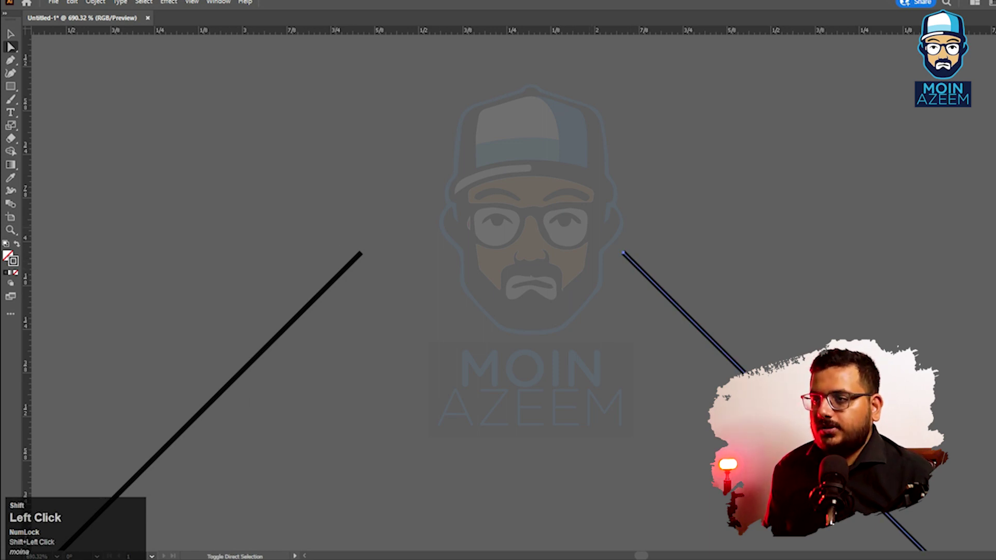
{"action": "left_click", "coordinate": [361, 254], "text": "shift"}
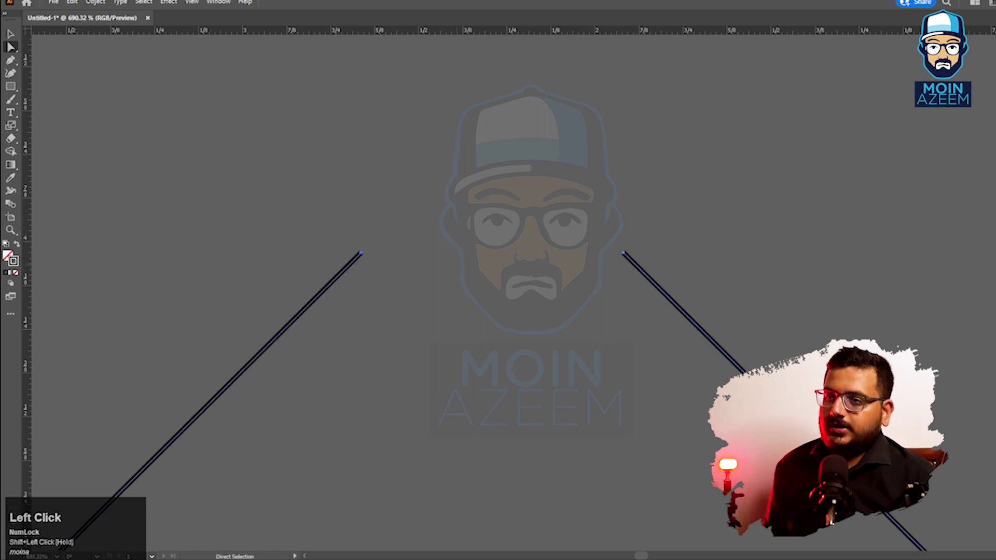
{"action": "key", "text": "ctrl+0"}
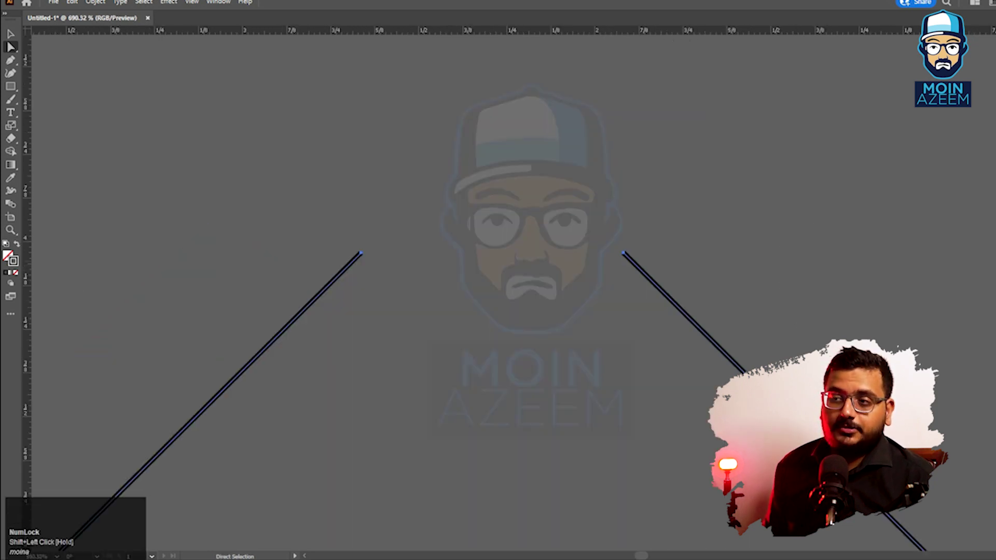
{"action": "key", "text": "ctrl+0"}
{"action": "key", "text": "a"}
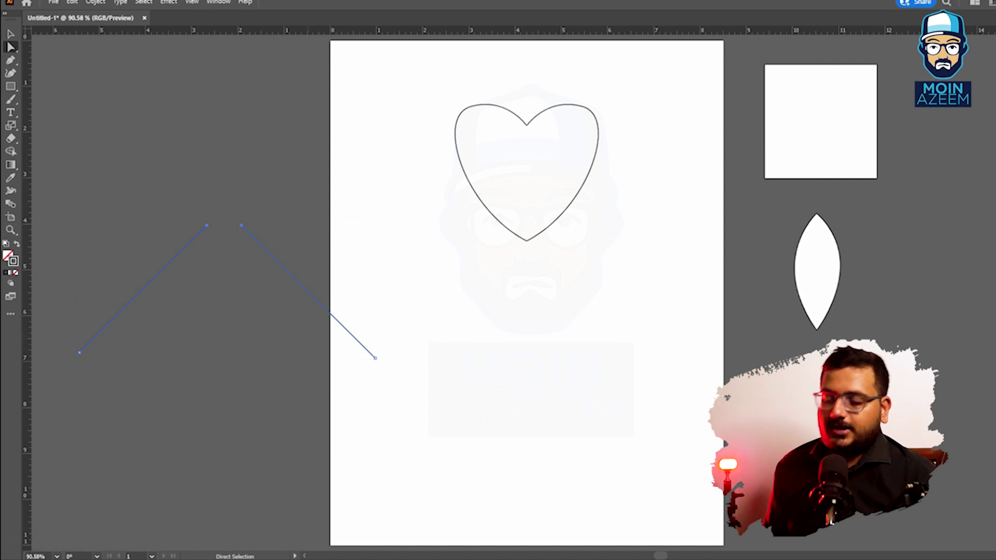
Step: Reselect the facing upper endpoints and join them with a straight connecting segment
{"action": "left_click", "coordinate": [156, 415]}
{"action": "left_click", "coordinate": [207, 226], "text": "shift"}
{"action": "key", "text": "z"}
{"action": "left_click_drag", "start_coordinate": [195, 222], "coordinate": [284, 182]}
{"action": "key", "text": "space"}
{"action": "right_click", "coordinate": [654, 236]}
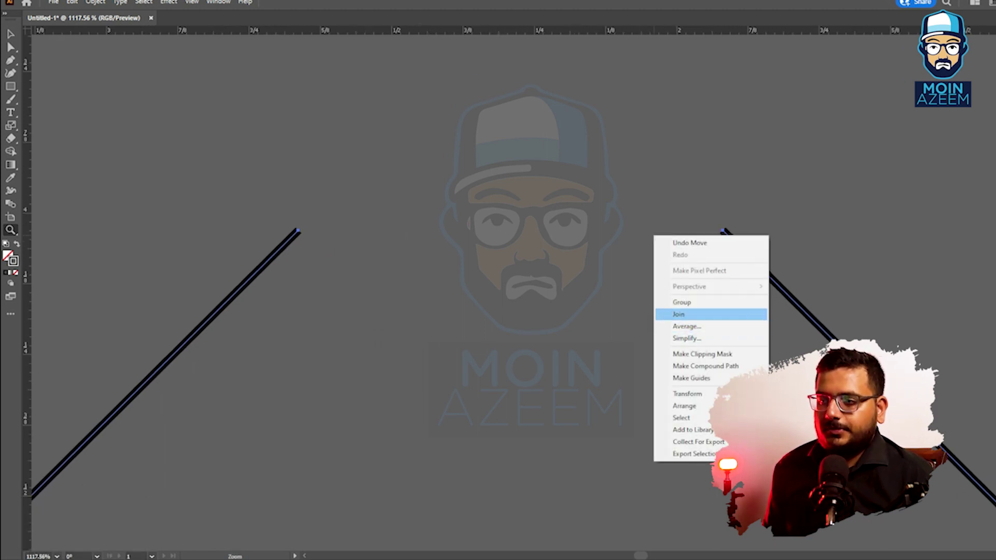
{"action": "left_click", "coordinate": [679, 314]}
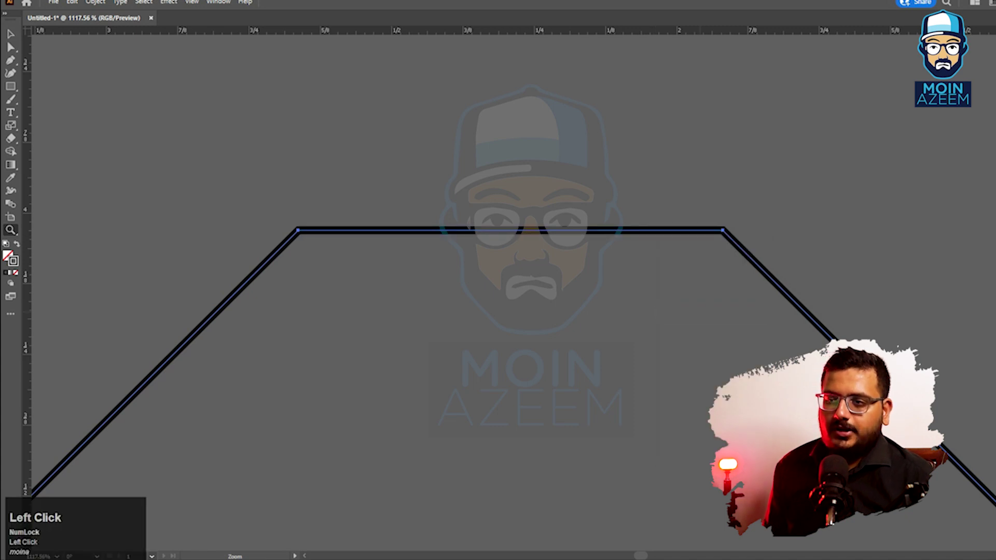
Step: Deselect the joined path and examine the segment that connects the two diagonal lines
{"action": "key", "text": "ctrl+minus"}
{"action": "key", "text": "ctrl+minus"}
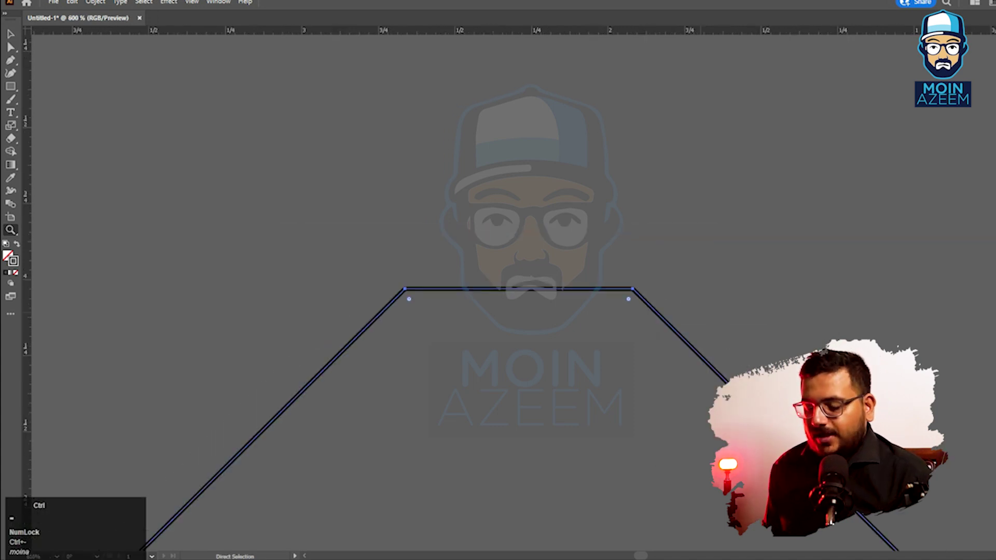
{"action": "key", "text": "ctrl+minus"}
{"action": "key", "text": "ctrl+minus"}
{"action": "key", "text": "ctrl+minus"}
{"action": "key", "text": "ctrl+minus"}
{"action": "key", "text": "ctrl+minus"}
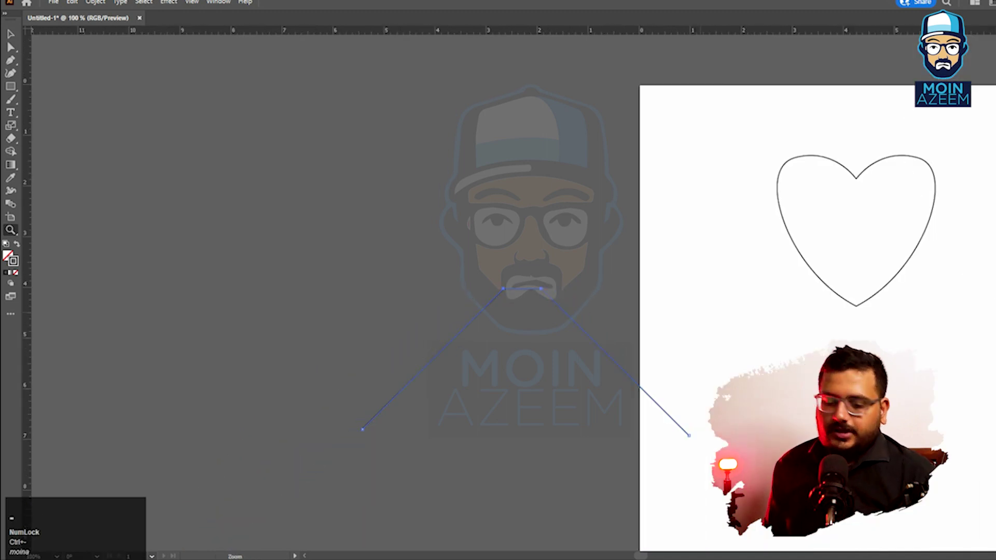
{"action": "key", "text": "v"}
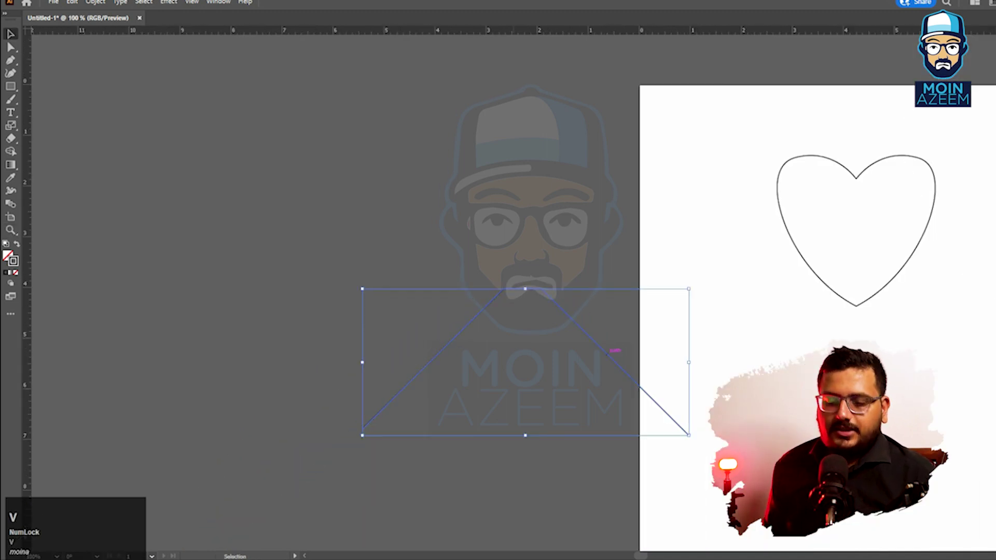
{"action": "left_click", "coordinate": [260, 259]}
{"action": "key", "text": "ctrl+equal"}
{"action": "key", "text": "ctrl+equal"}
{"action": "key", "text": "ctrl+equal"}
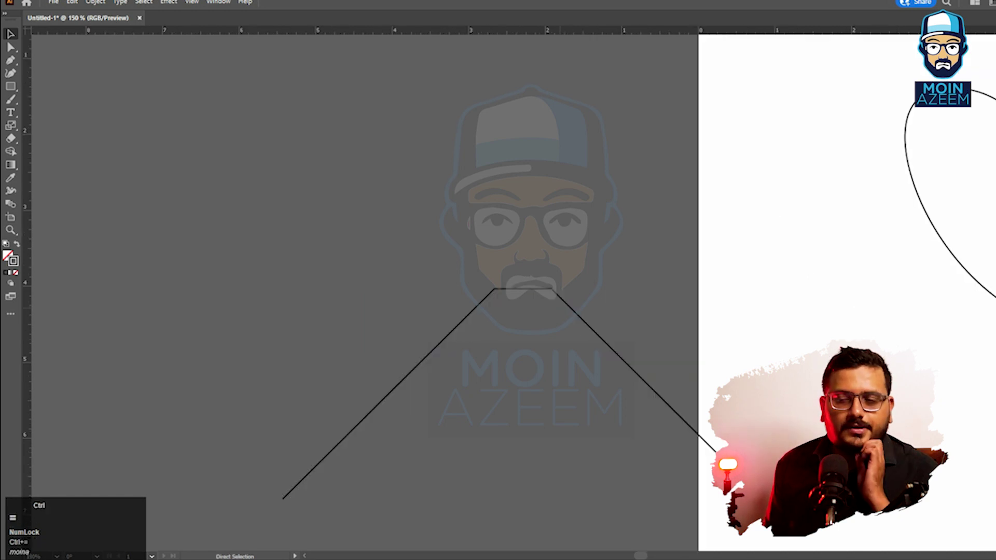
{"action": "left_click_drag", "start_coordinate": [519, 311], "coordinate": [476, 211]}
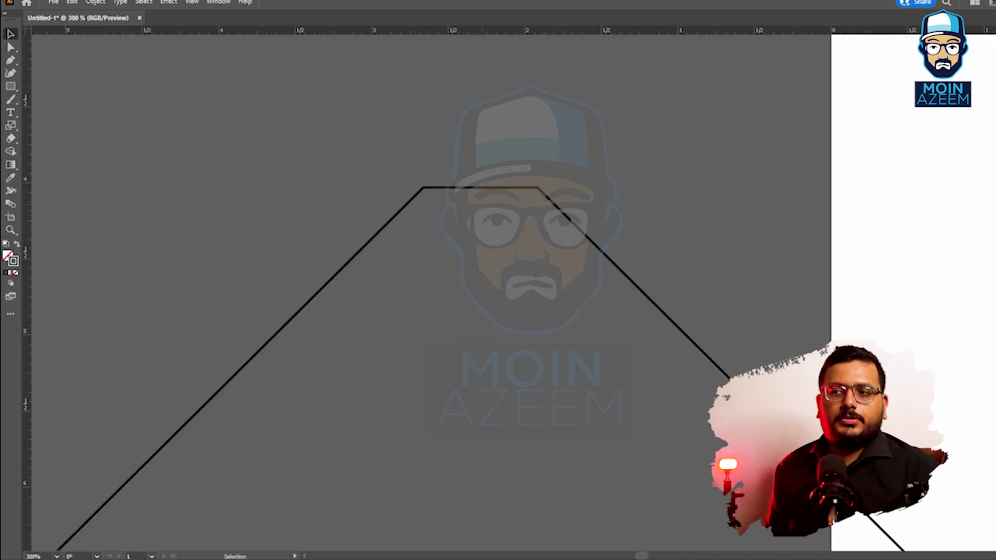
Step: Undo the join and move the right diagonal line closer to the left one
{"action": "key", "text": "ctrl+z"}
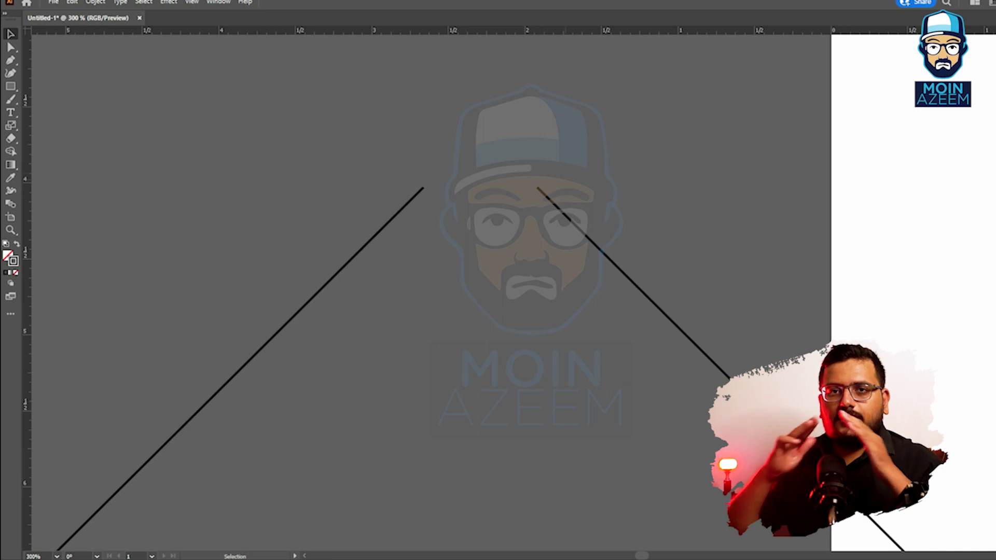
{"action": "left_click", "coordinate": [617, 164]}
{"action": "key", "text": "a"}
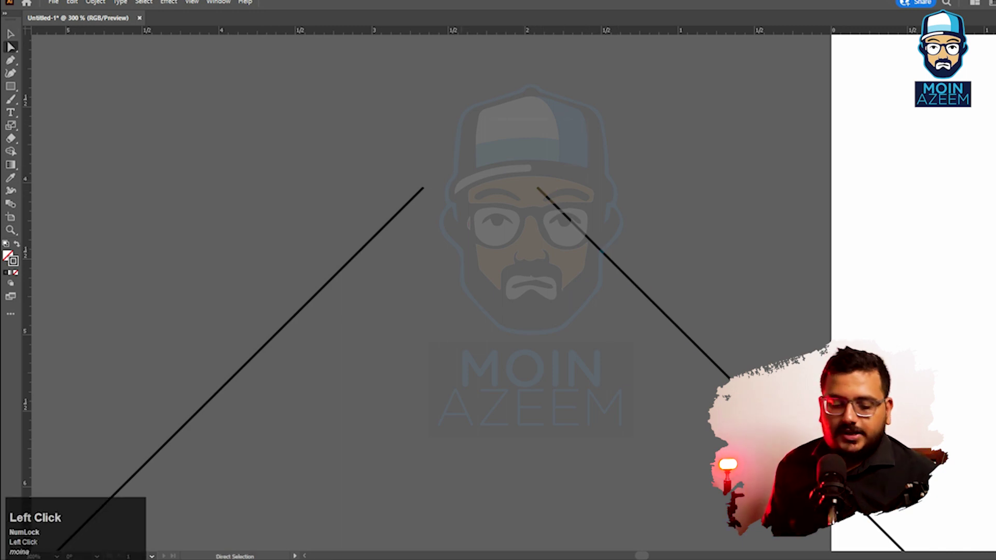
{"action": "left_click_drag", "start_coordinate": [570, 221], "coordinate": [507, 221]}
{"action": "left_click", "coordinate": [311, 299], "text": "shift"}
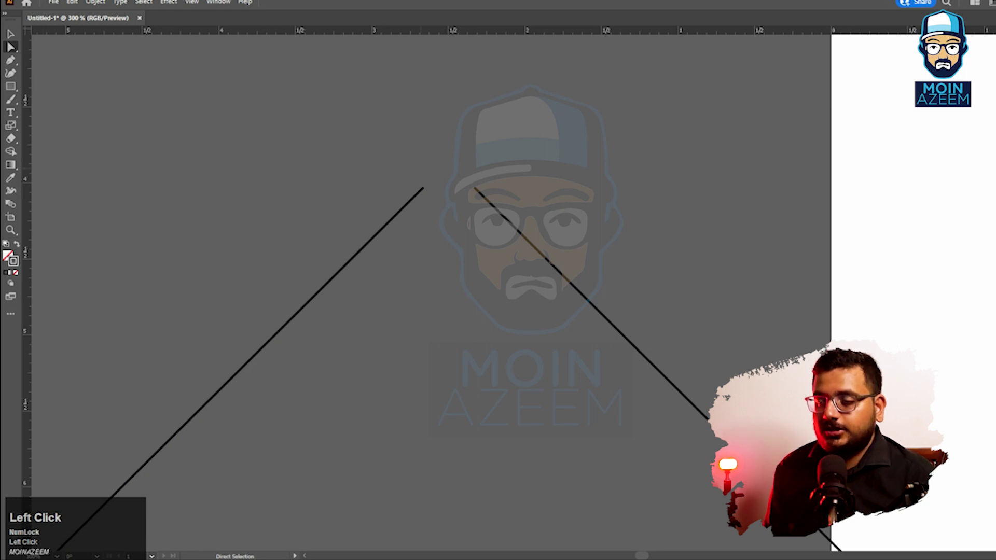
Step: Average the two lines' facing upper endpoints along both axes so they share one position
{"action": "left_click_drag", "start_coordinate": [499, 162], "coordinate": [476, 191]}
{"action": "left_click", "coordinate": [399, 179]}
{"action": "right_click", "coordinate": [476, 191]}
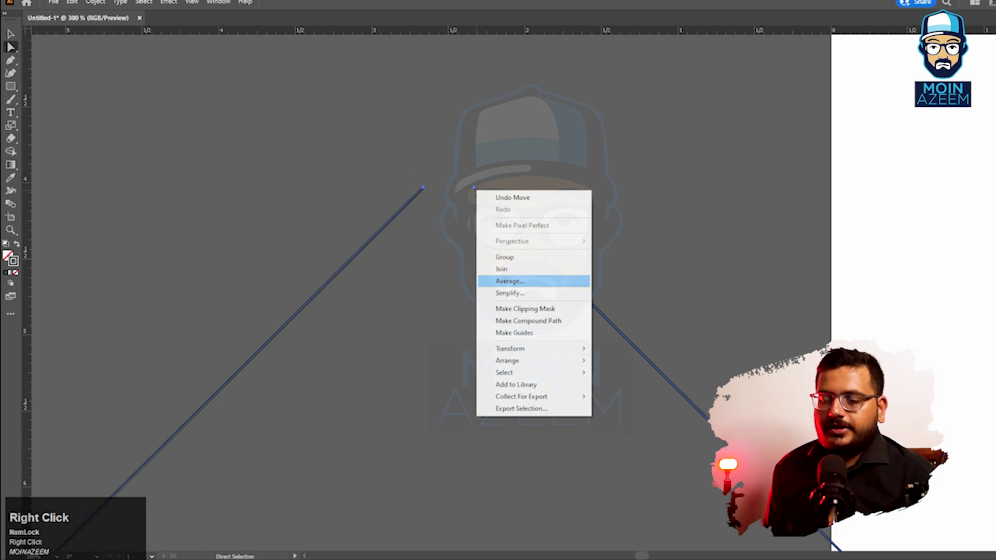
{"action": "left_click", "coordinate": [508, 281]}
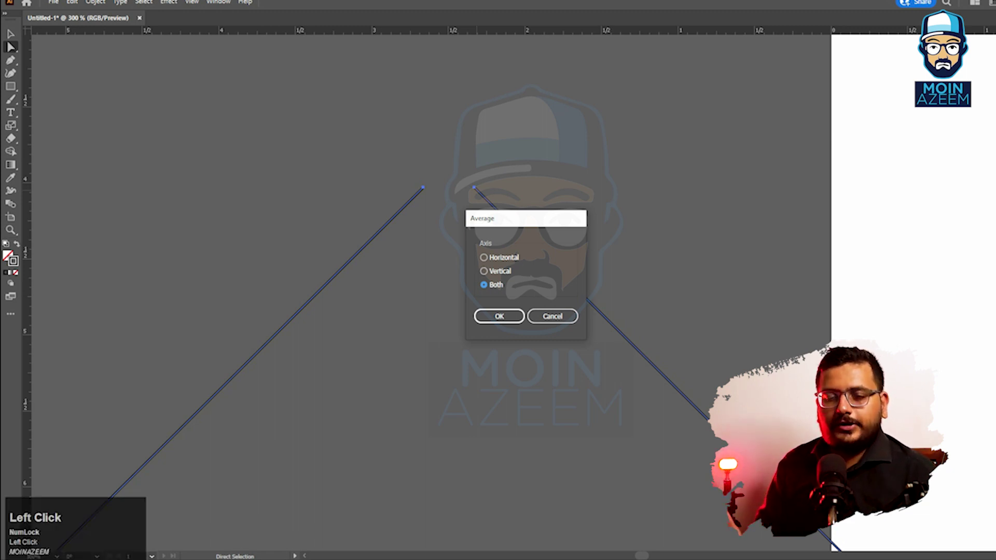
{"action": "left_click", "coordinate": [499, 316]}
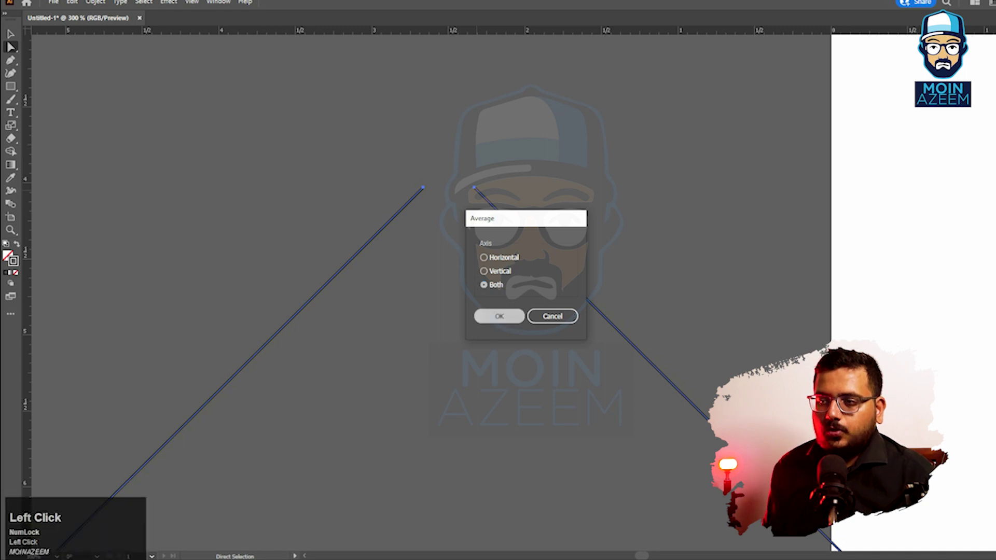
Step: Select the two overlapping endpoints at the peak and join them into a single corner point
{"action": "left_click", "coordinate": [441, 185]}
{"action": "key", "text": "z"}
{"action": "left_click", "coordinate": [441, 185]}
{"action": "left_click_drag", "start_coordinate": [605, 187], "coordinate": [643, 188]}
{"action": "left_click_drag", "start_coordinate": [482, 201], "coordinate": [689, 204]}
{"action": "left_click_drag", "start_coordinate": [433, 264], "coordinate": [546, 256]}
{"action": "key", "text": "v"}
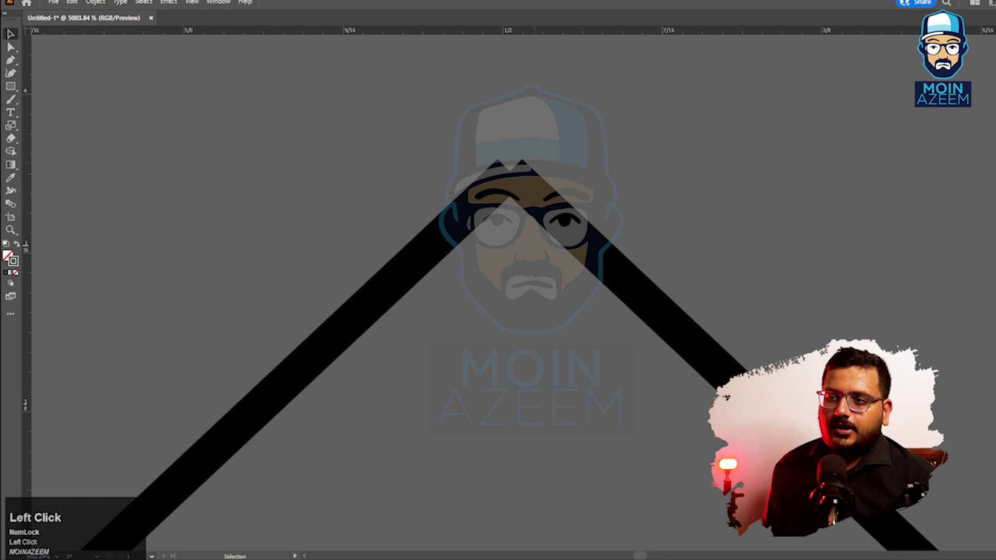
{"action": "left_click", "coordinate": [11, 47]}
{"action": "left_click_drag", "start_coordinate": [483, 134], "coordinate": [509, 182]}
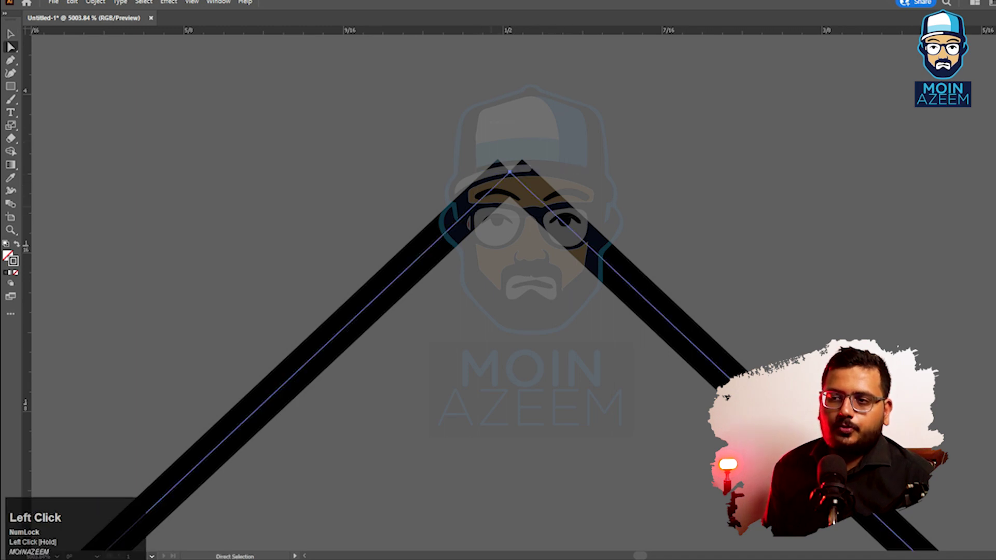
{"action": "right_click", "coordinate": [508, 182]}
{"action": "left_click", "coordinate": [534, 262]}
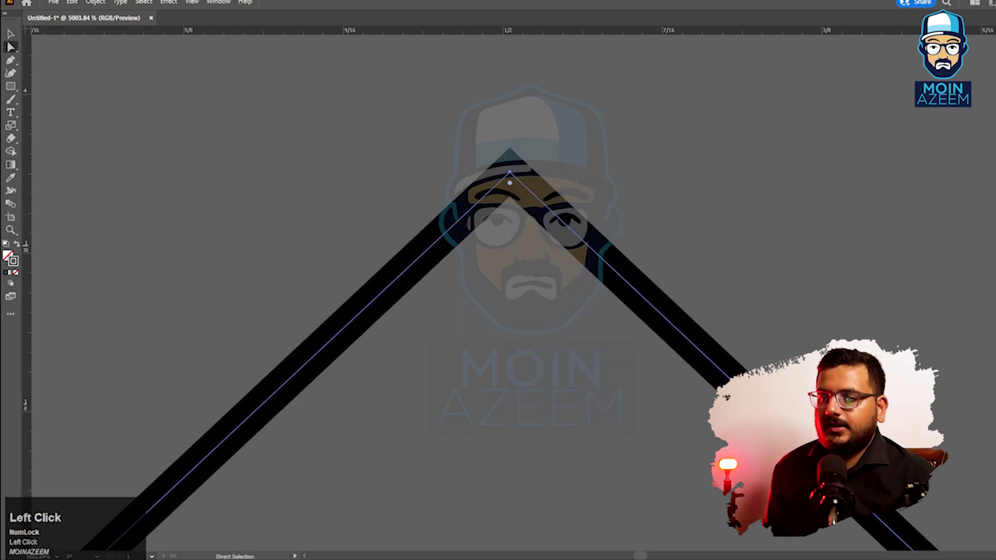
Step: Deselect the path and examine the joined corner at its peak
{"action": "left_click", "coordinate": [542, 143]}
{"action": "key", "text": "a"}
{"action": "key", "text": "ctrl+0"}
{"action": "key", "text": "z"}
{"action": "left_click_drag", "start_coordinate": [227, 232], "coordinate": [486, 263]}
{"action": "key", "text": "space"}
{"action": "key", "text": "a"}
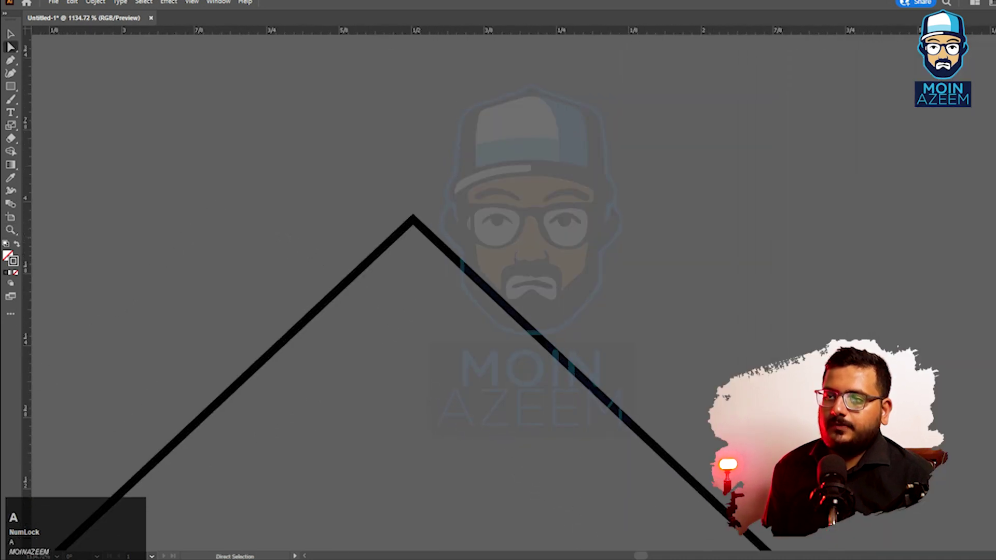
Step: Move the joined peak anchor of the two diagonal lines slightly upward to test the connection
{"action": "left_click_drag", "start_coordinate": [414, 218], "coordinate": [435, 163]}
{"action": "key", "text": "ctrl+minus"}
{"action": "key", "text": "ctrl+minus"}
{"action": "key", "text": "space"}
{"action": "left_click_drag", "start_coordinate": [522, 289], "coordinate": [484, 125]}
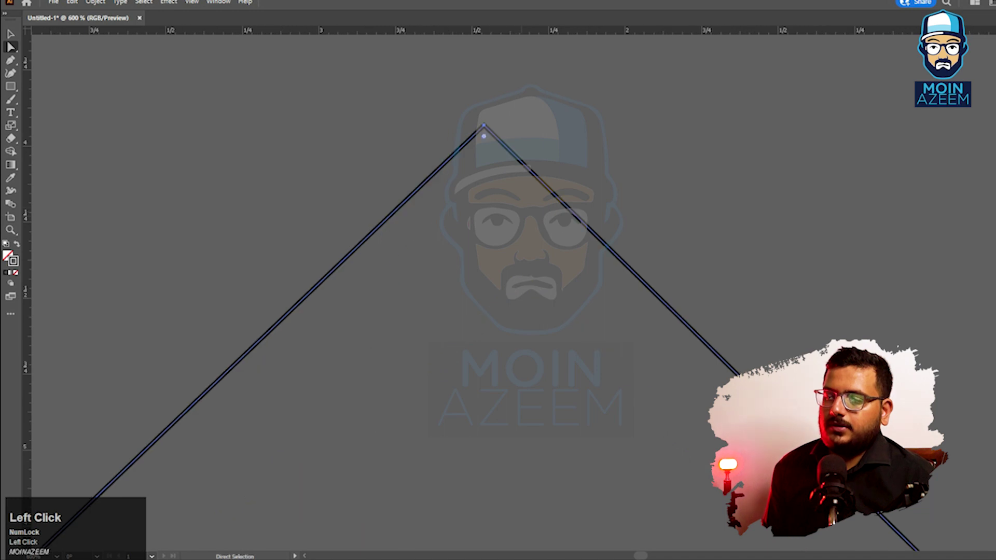
Step: Undo the peak move, the join and the averaging to return to two separate diagonal lines
{"action": "key", "text": "ctrl+minus"}
{"action": "key", "text": "ctrl+minus"}
{"action": "key", "text": "ctrl+0"}
{"action": "key", "text": "space"}
{"action": "left_click_drag", "start_coordinate": [216, 229], "coordinate": [417, 214]}
{"action": "key", "text": "ctrl+z"}
{"action": "key", "text": "ctrl+z"}
{"action": "key", "text": "ctrl+z"}
{"action": "key", "text": "ctrl+z"}
Step: Select the two facing upper endpoints and join them directly without averaging, bridging the gap with a straight segment
{"action": "left_click", "coordinate": [465, 199]}
{"action": "left_click_drag", "start_coordinate": [394, 206], "coordinate": [447, 228]}
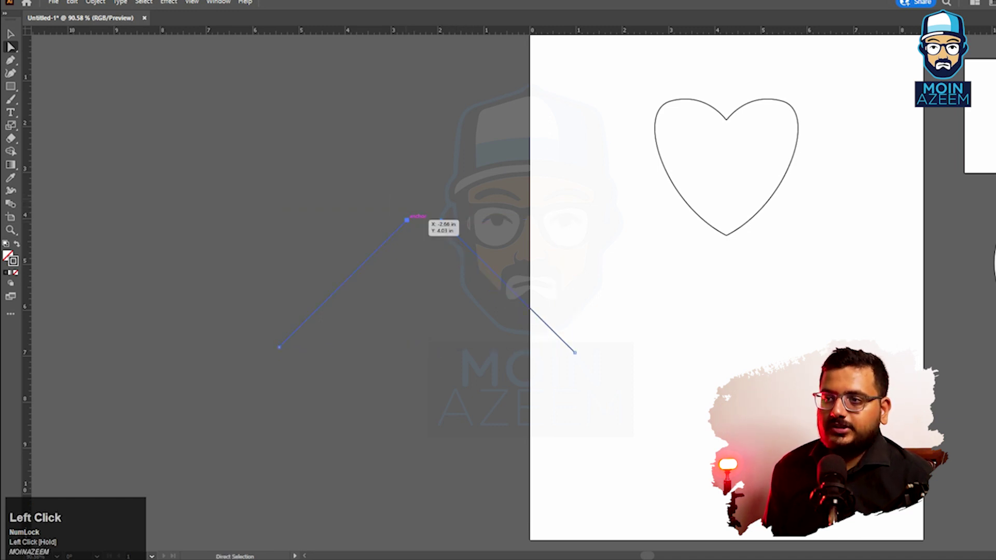
{"action": "right_click", "coordinate": [404, 220]}
{"action": "left_click", "coordinate": [430, 301]}
{"action": "left_click", "coordinate": [476, 207]}
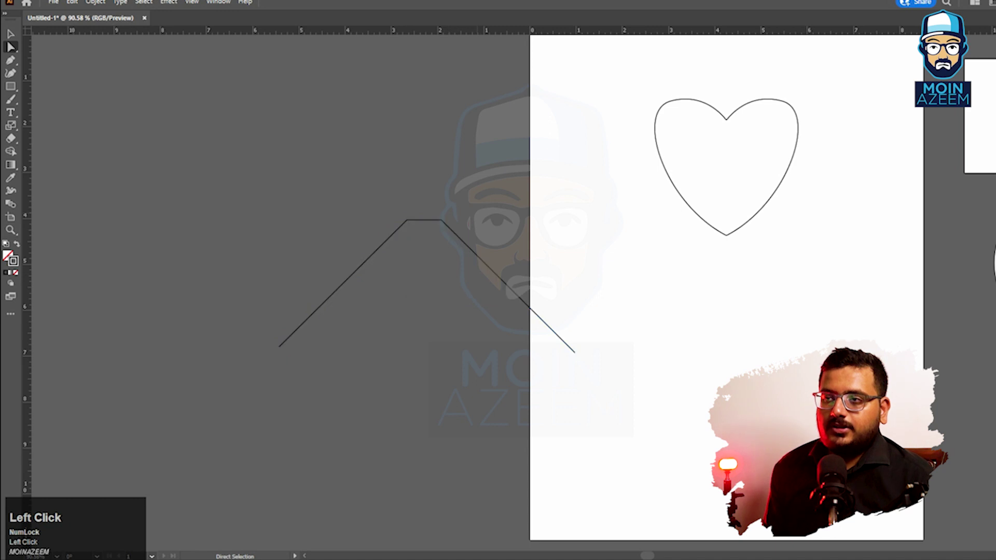
Step: Try moving both corners of the bridging segment apart, and undo back to two unconnected lines
{"action": "left_click", "coordinate": [450, 211]}
{"action": "left_click_drag", "start_coordinate": [441, 220], "coordinate": [493, 181]}
{"action": "left_click_drag", "start_coordinate": [406, 220], "coordinate": [336, 153]}
{"action": "key", "text": "ctrl+z"}
{"action": "key", "text": "ctrl+z"}
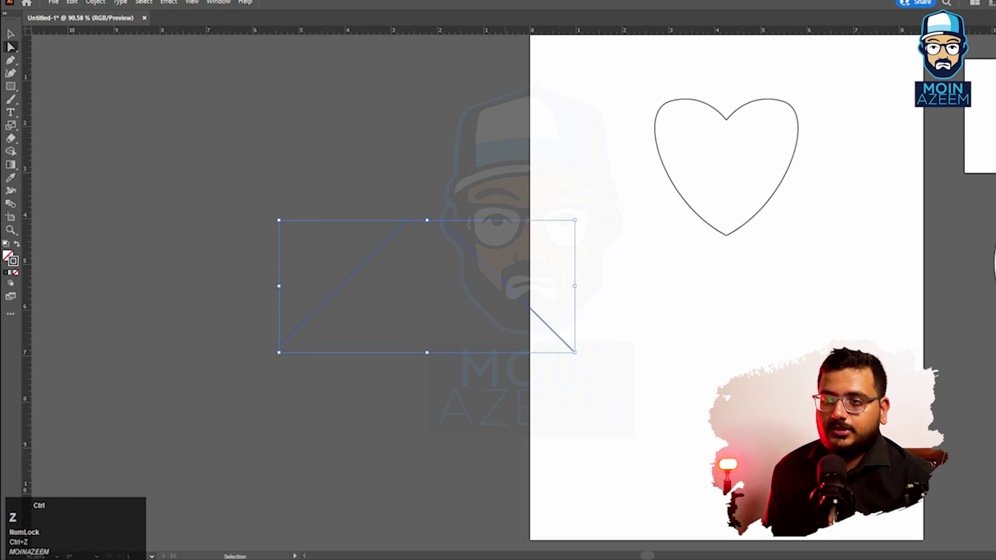
Step: Select the two facing upper endpoints and average them along both axes
{"action": "left_click", "coordinate": [824, 352]}
{"action": "left_click_drag", "start_coordinate": [387, 199], "coordinate": [461, 225]}
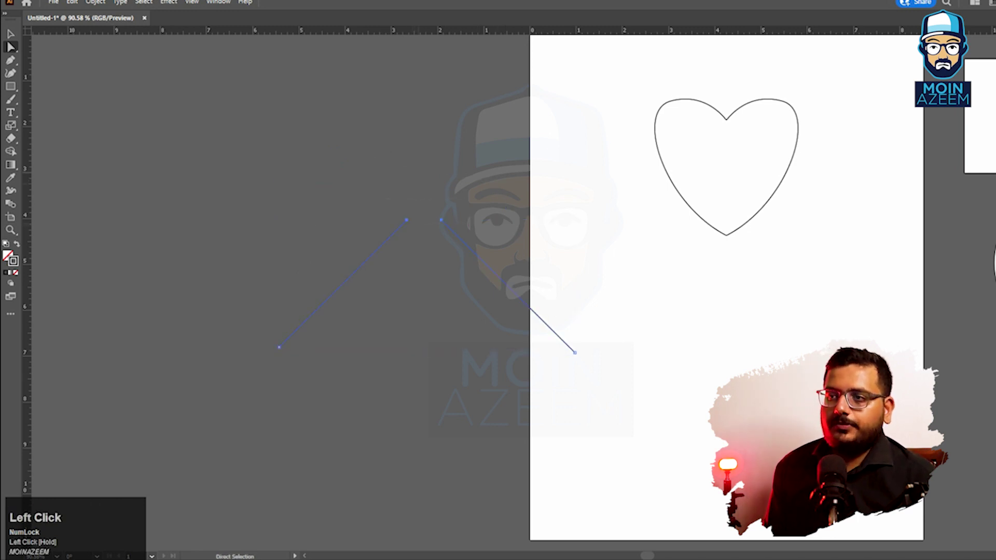
{"action": "right_click", "coordinate": [408, 222]}
{"action": "left_click", "coordinate": [441, 313]}
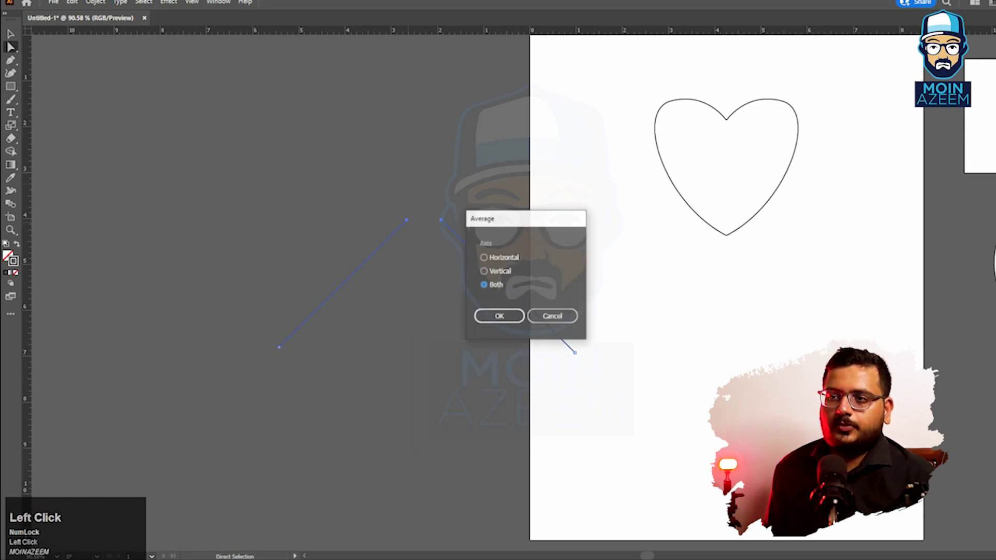
{"action": "left_click", "coordinate": [499, 316]}
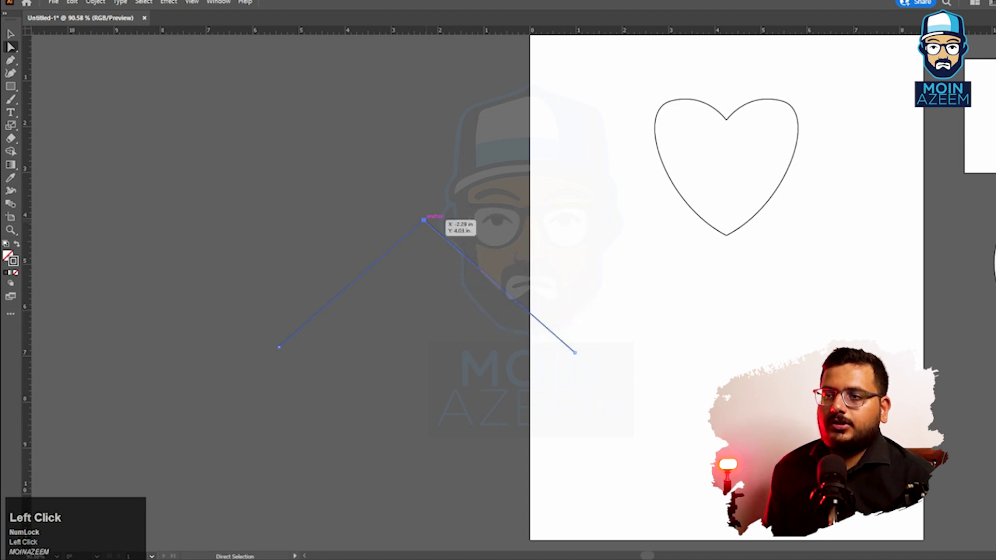
Step: Join the two overlapping endpoints at the peak and examine the resulting corner up close
{"action": "right_click", "coordinate": [426, 221]}
{"action": "left_click", "coordinate": [451, 298]}
{"action": "key", "text": "z"}
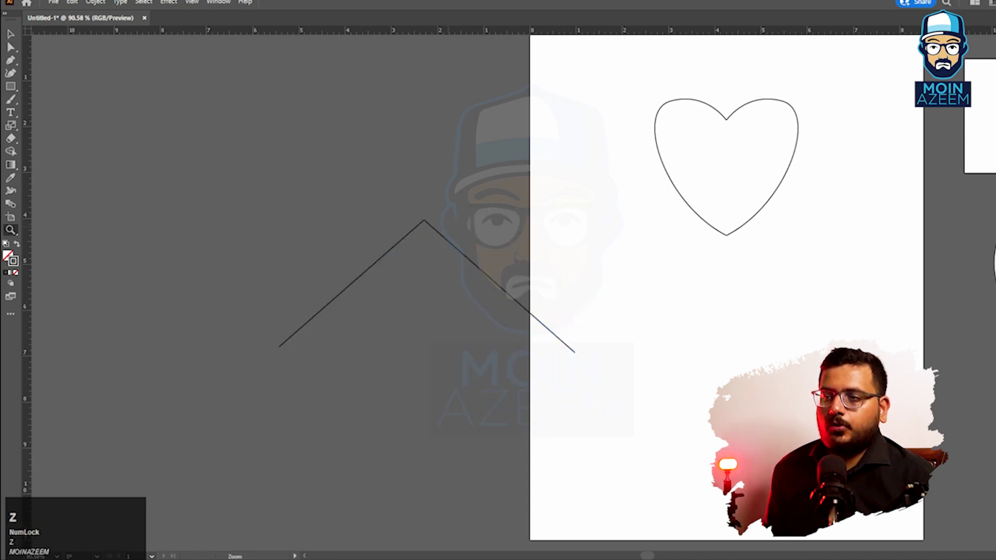
{"action": "left_click", "coordinate": [416, 217]}
{"action": "key", "text": "a"}
{"action": "left_click_drag", "start_coordinate": [431, 224], "coordinate": [461, 245]}
{"action": "key", "text": "ctrl+minus"}
{"action": "key", "text": "ctrl+minus"}
{"action": "key", "text": "ctrl+minus"}
{"action": "key", "text": "ctrl+minus"}
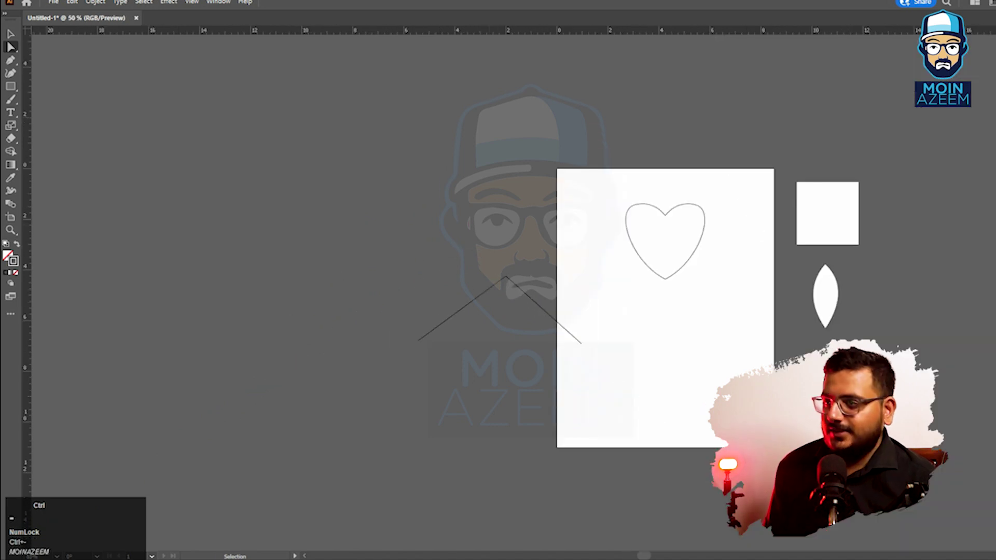
Step: Delete the joined peak-shaped path beside the artboard
{"action": "key", "text": "v"}
{"action": "left_click", "coordinate": [474, 299]}
{"action": "key", "text": "Delete"}
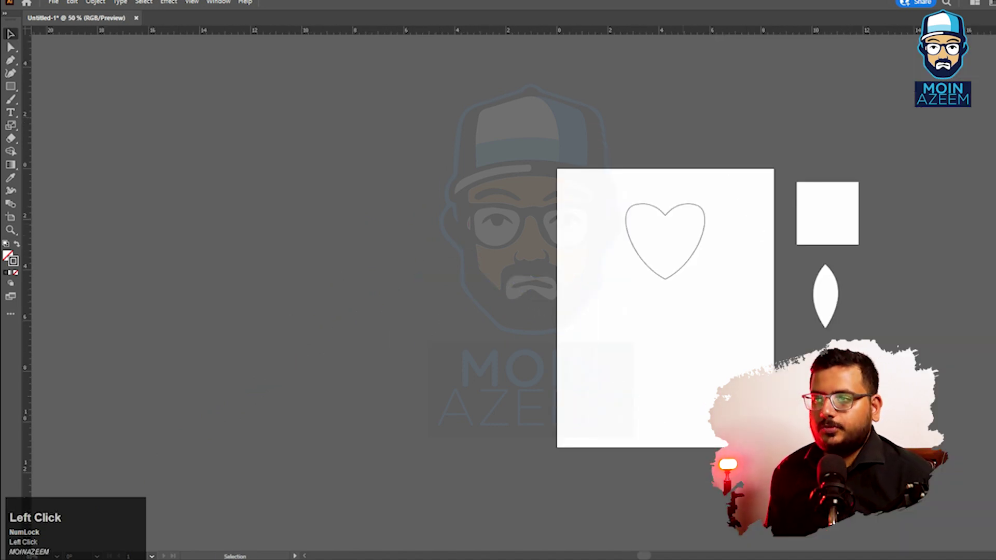
Step: Select the two overlapping endpoints at the heart's upper notch and average them along both axes
{"action": "key", "text": "z"}
{"action": "left_click_drag", "start_coordinate": [664, 218], "coordinate": [665, 219]}
{"action": "key", "text": "space"}
{"action": "left_click_drag", "start_coordinate": [495, 204], "coordinate": [600, 168]}
{"action": "key", "text": "a"}
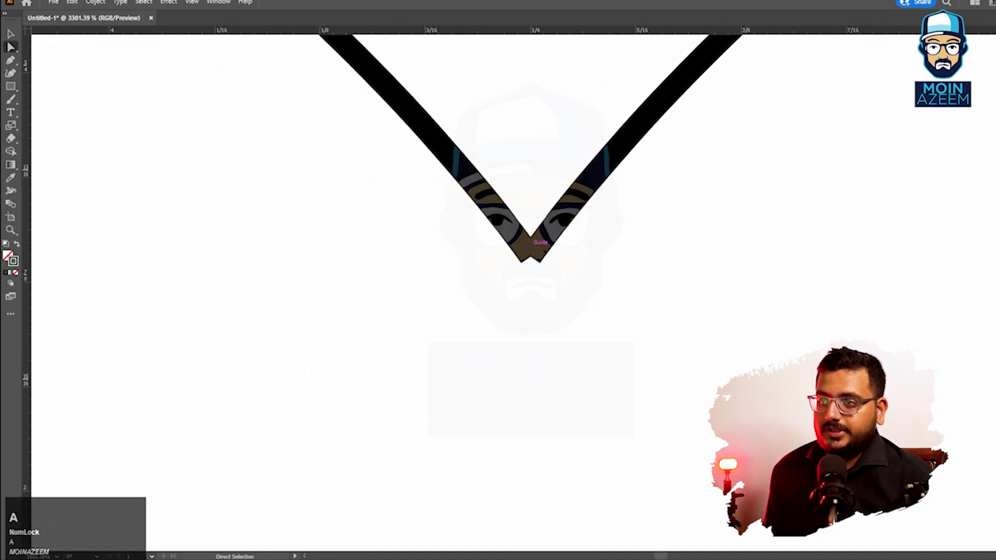
{"action": "left_click", "coordinate": [549, 264]}
{"action": "left_click_drag", "start_coordinate": [564, 273], "coordinate": [564, 274]}
{"action": "right_click", "coordinate": [530, 254]}
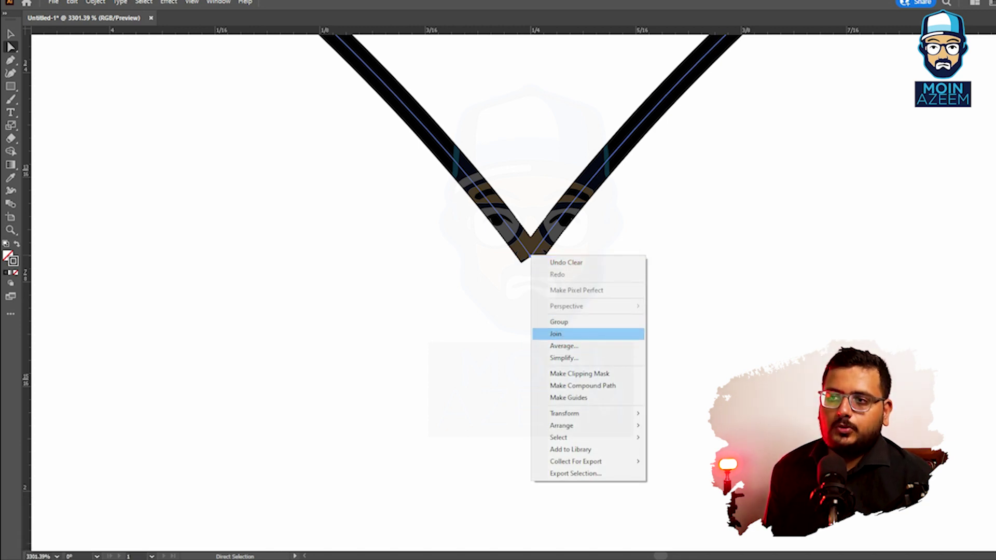
{"action": "left_click", "coordinate": [680, 353]}
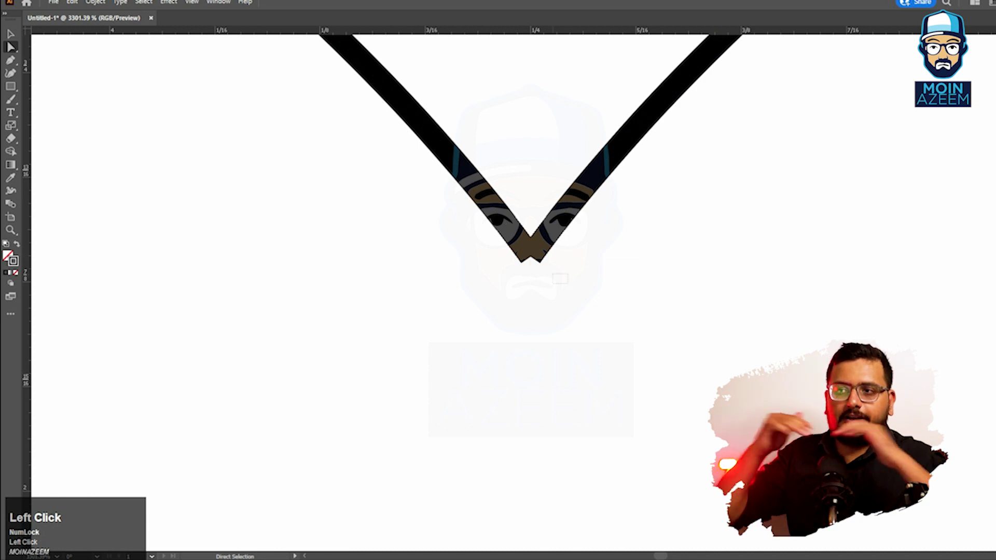
{"action": "left_click", "coordinate": [530, 254]}
{"action": "right_click", "coordinate": [530, 255]}
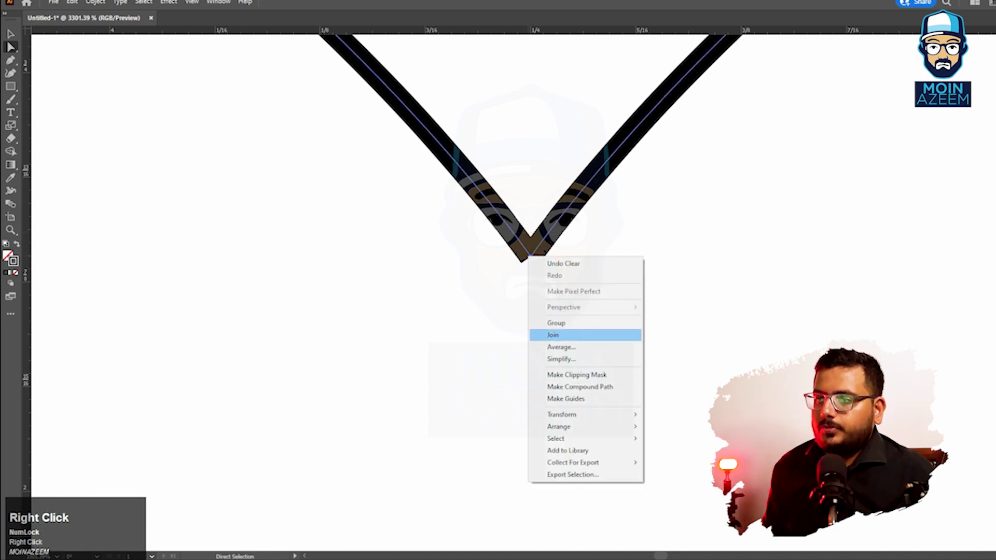
{"action": "left_click", "coordinate": [560, 347]}
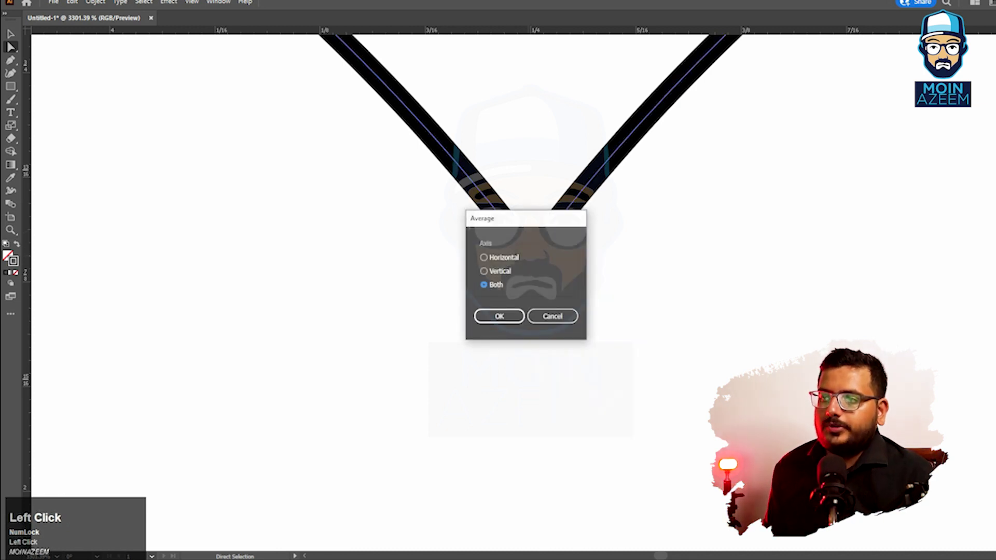
{"action": "left_click", "coordinate": [499, 316]}
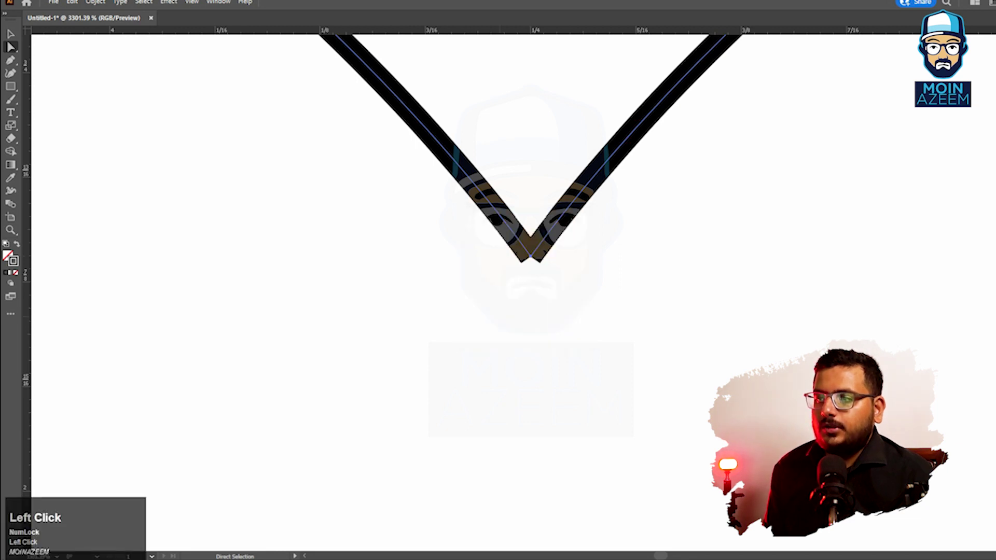
Step: Join the averaged endpoints at the heart's upper notch into one corner
{"action": "right_click", "coordinate": [530, 265]}
{"action": "left_click", "coordinate": [546, 329]}
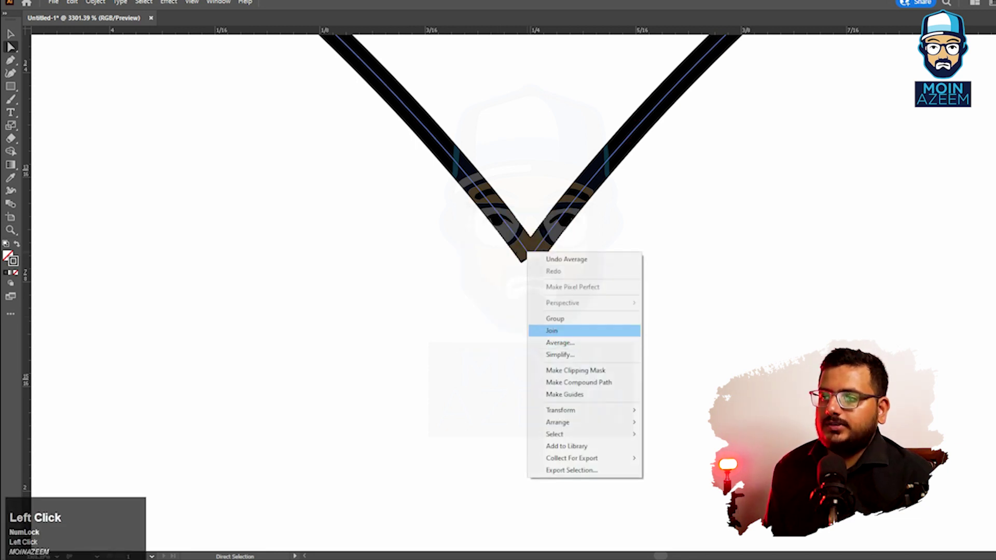
{"action": "left_click", "coordinate": [565, 326]}
Step: Select the two endpoints at the heart's bottom tip and average them along both axes
{"action": "key", "text": "space"}
{"action": "left_click_drag", "start_coordinate": [564, 325], "coordinate": [541, 182]}
{"action": "key", "text": "z"}
{"action": "left_click_drag", "start_coordinate": [632, 265], "coordinate": [570, 267]}
{"action": "key", "text": "space"}
{"action": "left_click_drag", "start_coordinate": [586, 462], "coordinate": [516, 78]}
{"action": "key", "text": "space"}
{"action": "left_click_drag", "start_coordinate": [479, 392], "coordinate": [578, 393]}
{"action": "key", "text": "space"}
{"action": "left_click_drag", "start_coordinate": [651, 405], "coordinate": [477, 332]}
{"action": "key", "text": "a"}
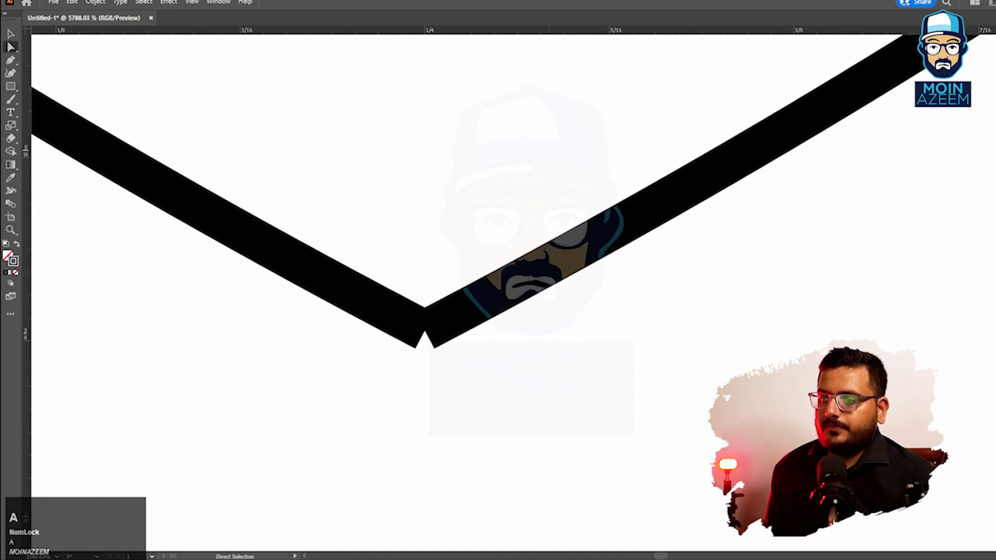
{"action": "left_click", "coordinate": [433, 319]}
{"action": "right_click", "coordinate": [426, 328]}
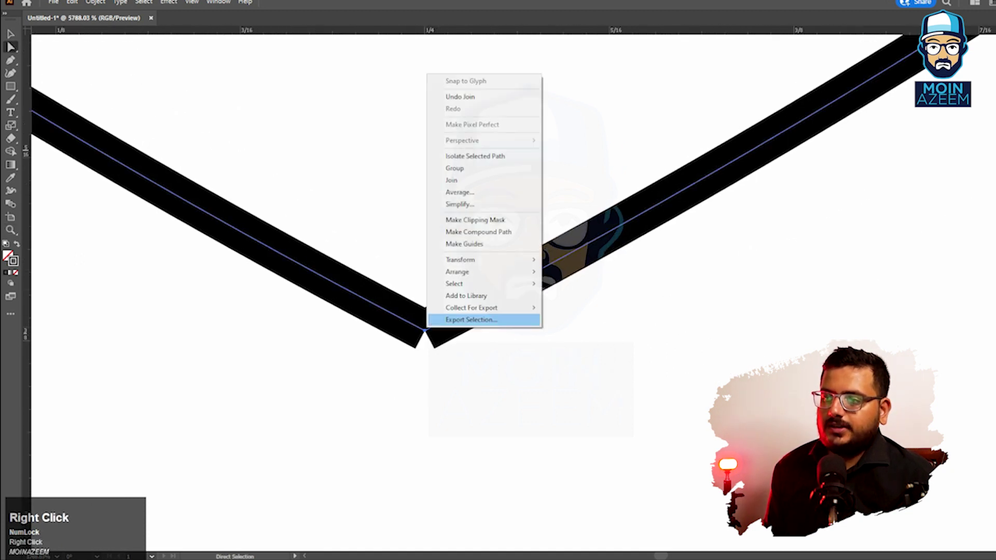
{"action": "left_click", "coordinate": [459, 192]}
{"action": "left_click", "coordinate": [500, 316]}
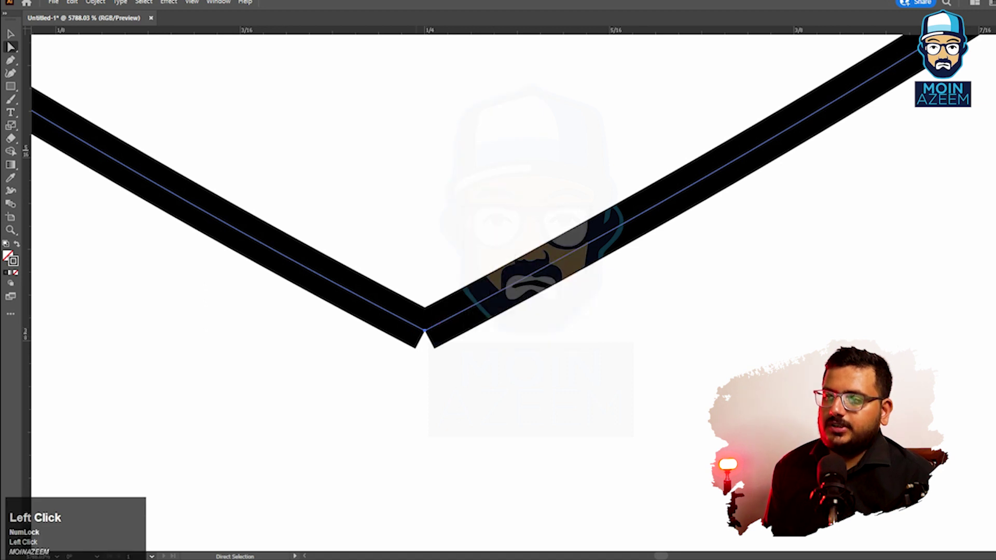
Step: Join the averaged endpoints at the heart's bottom tip to close the outline
{"action": "right_click", "coordinate": [423, 327]}
{"action": "left_click", "coordinate": [447, 178]}
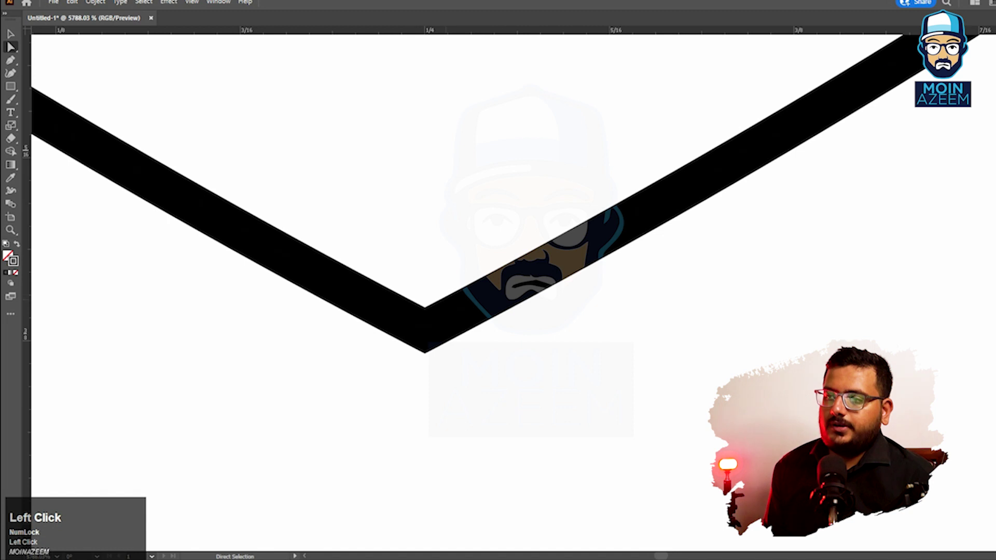
{"action": "key", "text": "ctrl+minus"}
{"action": "key", "text": "ctrl+minus"}
{"action": "key", "text": "ctrl+minus"}
{"action": "key", "text": "ctrl+minus"}
{"action": "key", "text": "ctrl+minus"}
{"action": "key", "text": "ctrl+minus"}
{"action": "key", "text": "ctrl+minus"}
{"action": "key", "text": "ctrl+minus"}
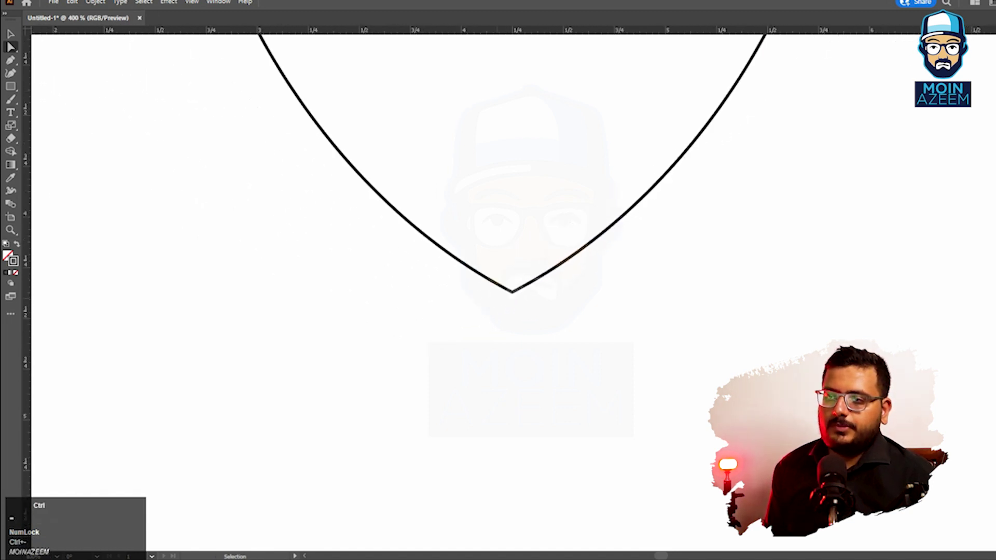
Step: Show the color controls, select the heart beside the artboard and give it a solid white fill
{"action": "scroll", "coordinate": [513, 290], "scroll_direction": "up", "scroll_amount": 5}
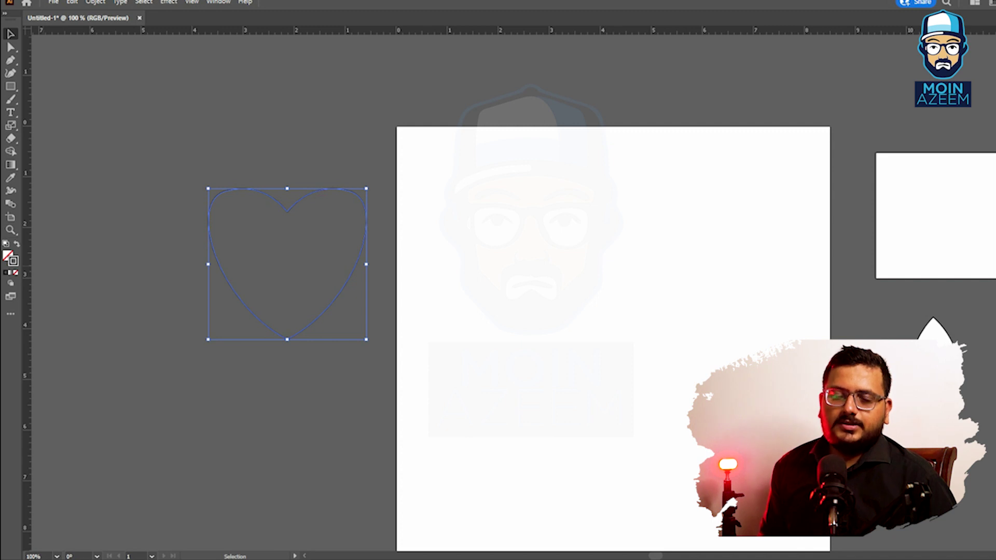
{"action": "left_click", "coordinate": [8, 255]}
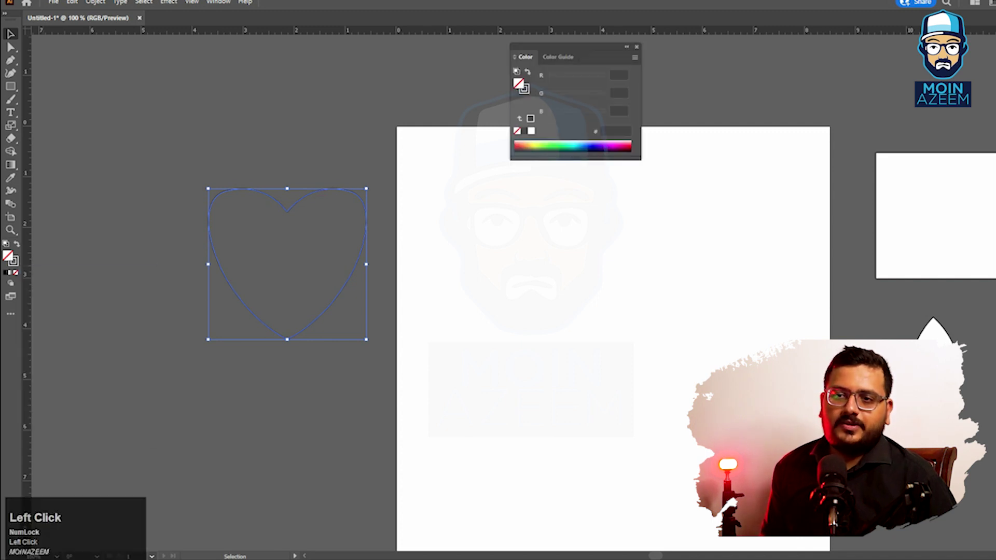
{"action": "left_click", "coordinate": [155, 228]}
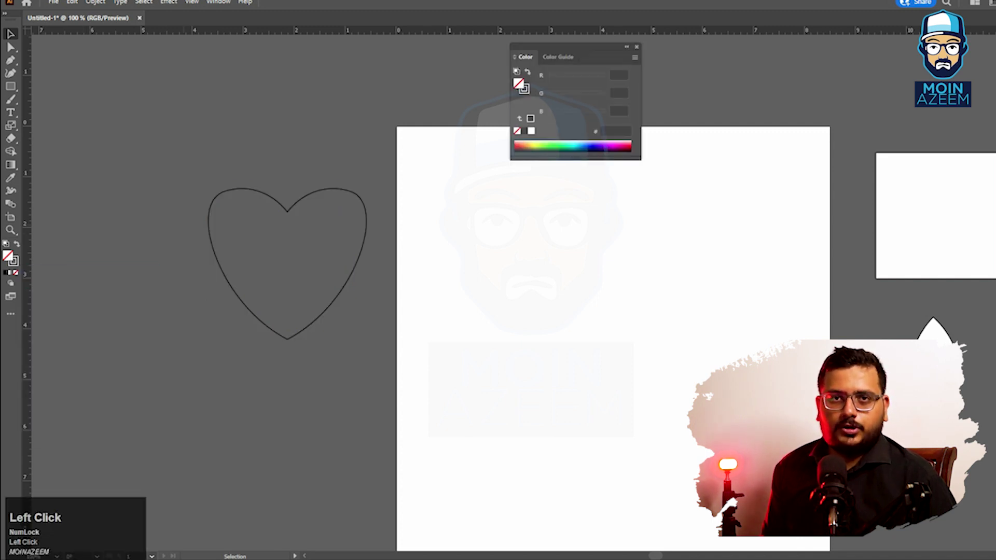
{"action": "left_click", "coordinate": [210, 220]}
{"action": "key", "text": "z"}
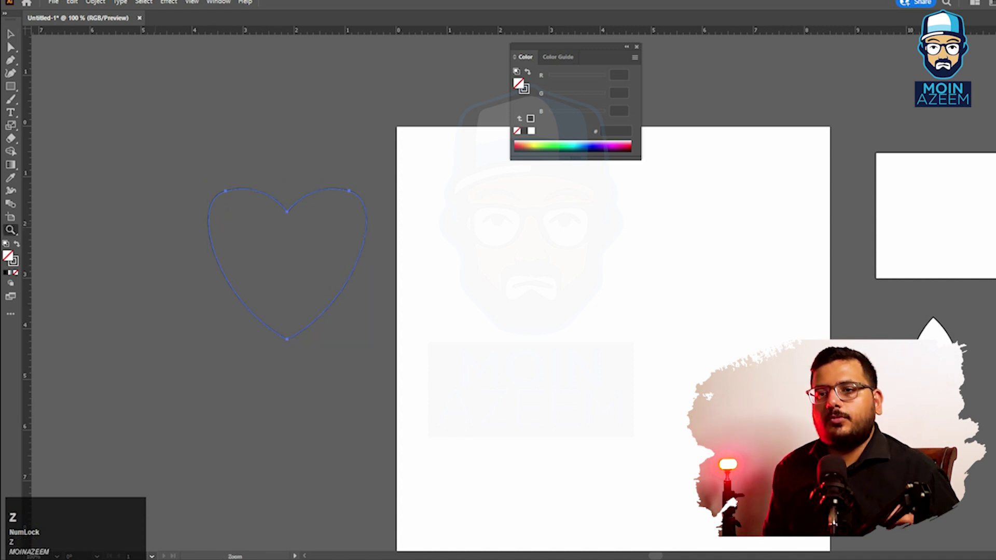
{"action": "left_click", "coordinate": [156, 227]}
{"action": "key", "text": "space"}
{"action": "key", "text": "v"}
{"action": "left_click", "coordinate": [228, 249]}
{"action": "left_click", "coordinate": [283, 249]}
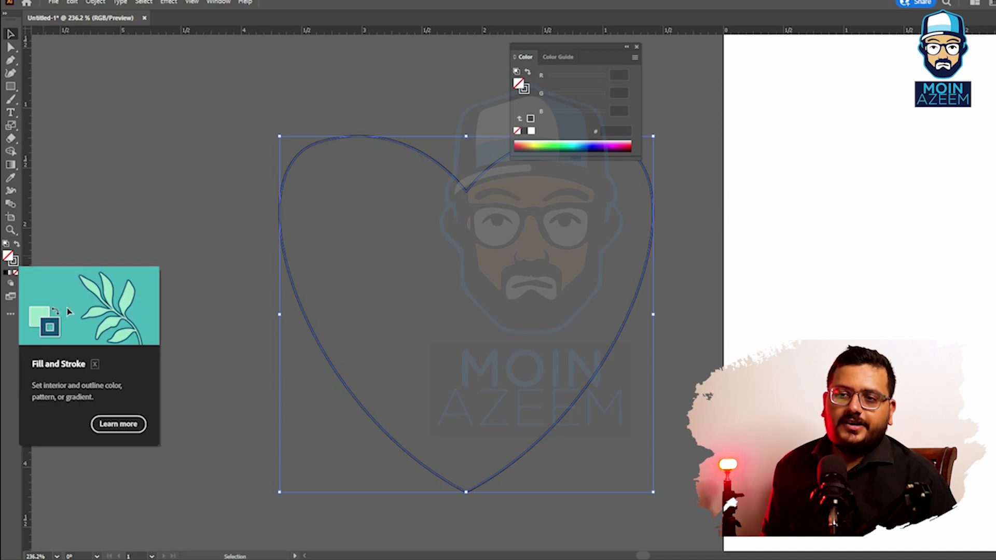
{"action": "left_click", "coordinate": [7, 272]}
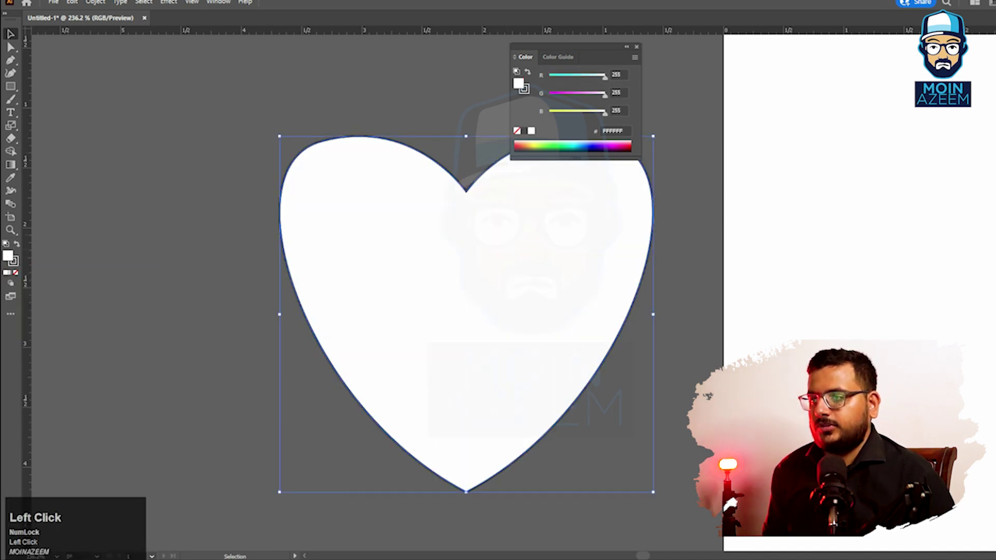
Step: Try the color picker's brightness-based spectrum for the heart's fill, and return to the hue-based one
{"action": "key", "text": "x"}
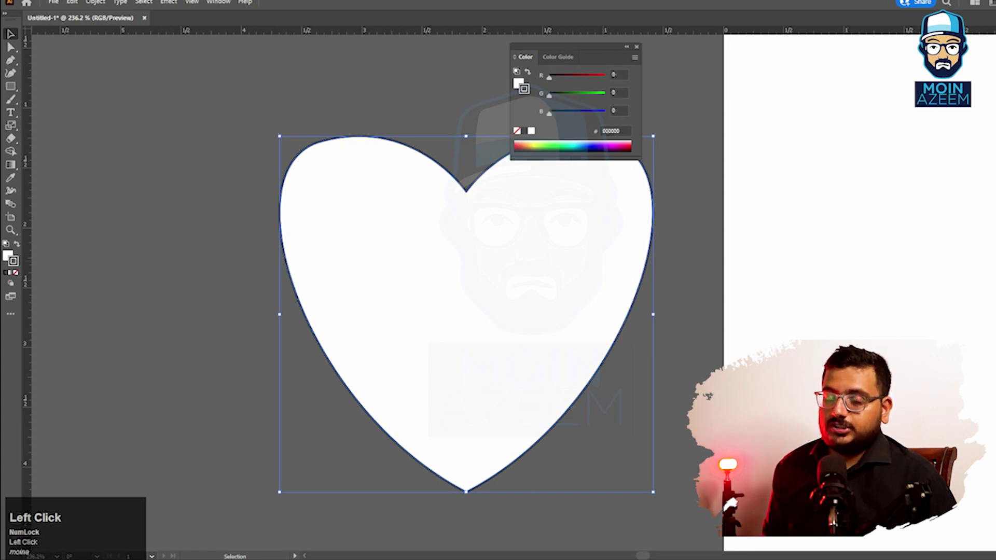
{"action": "key", "text": "x"}
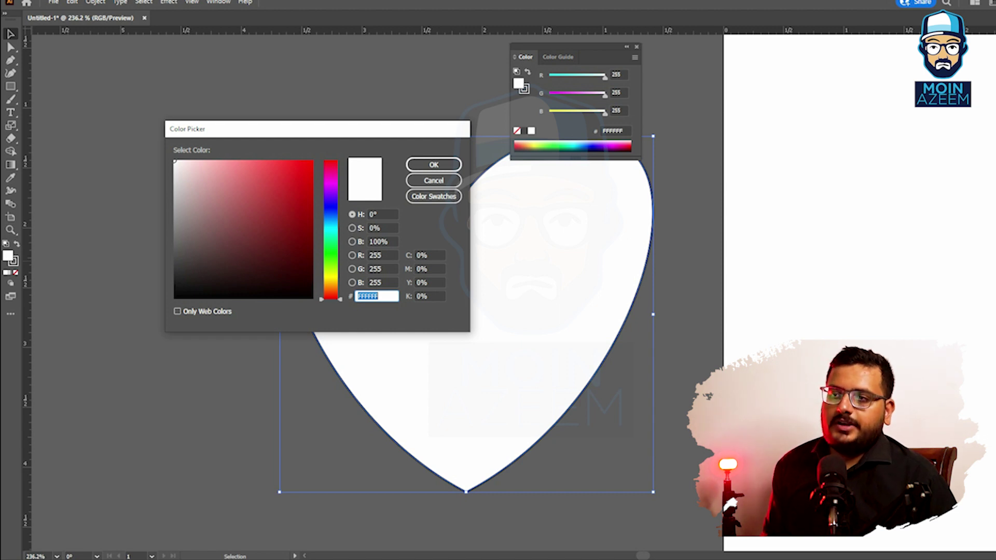
{"action": "left_click", "coordinate": [352, 242]}
{"action": "left_click_drag", "start_coordinate": [369, 241], "coordinate": [374, 242]}
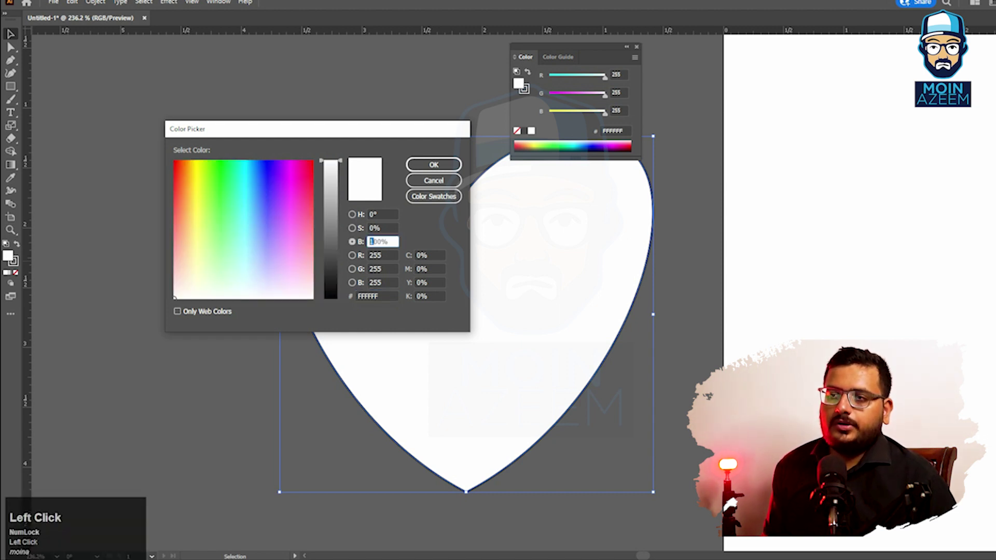
{"action": "left_click", "coordinate": [352, 241]}
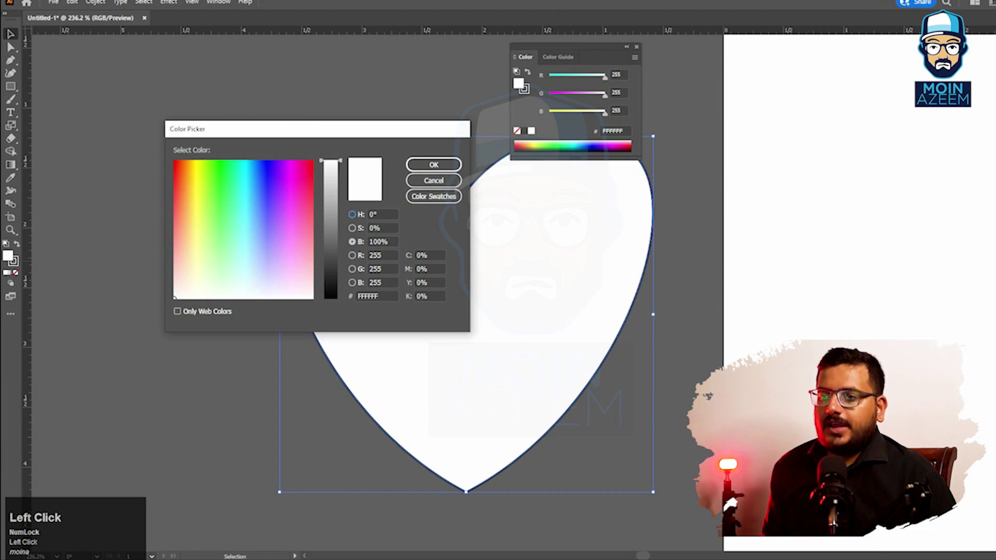
{"action": "left_click", "coordinate": [352, 214]}
Step: Set the heart's fill color to pure red (FF0000), and deselect the heart
{"action": "left_click", "coordinate": [297, 187]}
{"action": "left_click", "coordinate": [293, 218]}
{"action": "left_click_drag", "start_coordinate": [311, 129], "coordinate": [173, 72]}
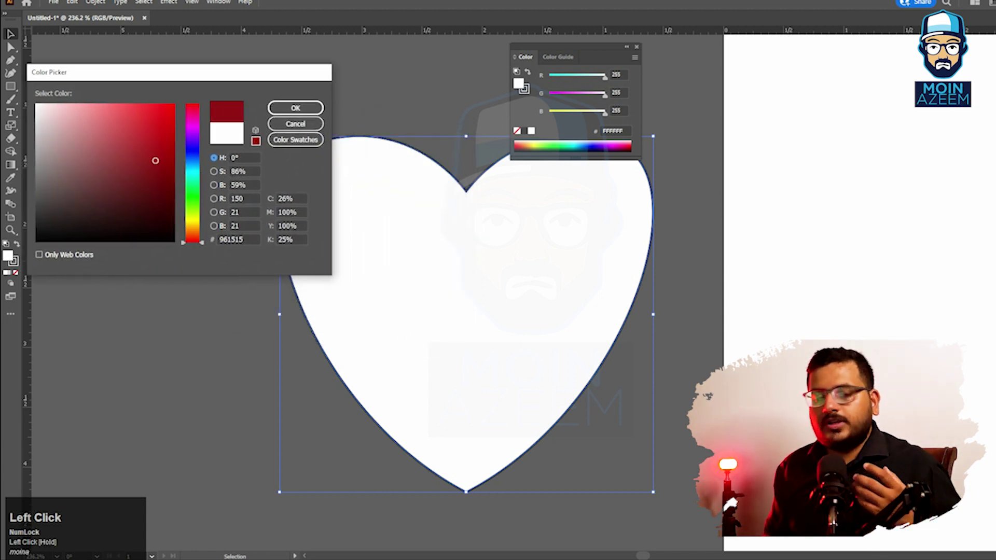
{"action": "left_click_drag", "start_coordinate": [193, 137], "coordinate": [192, 107]}
{"action": "mouse_move", "coordinate": [155, 161]}
{"action": "left_mouse_down"}
{"action": "mouse_move", "coordinate": [173, 107]}
{"action": "mouse_move", "coordinate": [134, 166]}
{"action": "mouse_move", "coordinate": [93, 196]}
{"action": "mouse_move", "coordinate": [92, 173]}
{"action": "mouse_move", "coordinate": [129, 111]}
{"action": "mouse_move", "coordinate": [168, 168]}
{"action": "mouse_move", "coordinate": [158, 196]}
{"action": "mouse_move", "coordinate": [151, 176]}
{"action": "mouse_move", "coordinate": [67, 173]}
{"action": "mouse_move", "coordinate": [86, 171]}
{"action": "mouse_move", "coordinate": [106, 118]}
{"action": "mouse_move", "coordinate": [173, 104]}
{"action": "mouse_move", "coordinate": [173, 153]}
{"action": "mouse_move", "coordinate": [126, 157]}
{"action": "mouse_move", "coordinate": [173, 104]}
{"action": "mouse_move", "coordinate": [158, 129]}
{"action": "mouse_move", "coordinate": [172, 168]}
{"action": "left_mouse_up"}
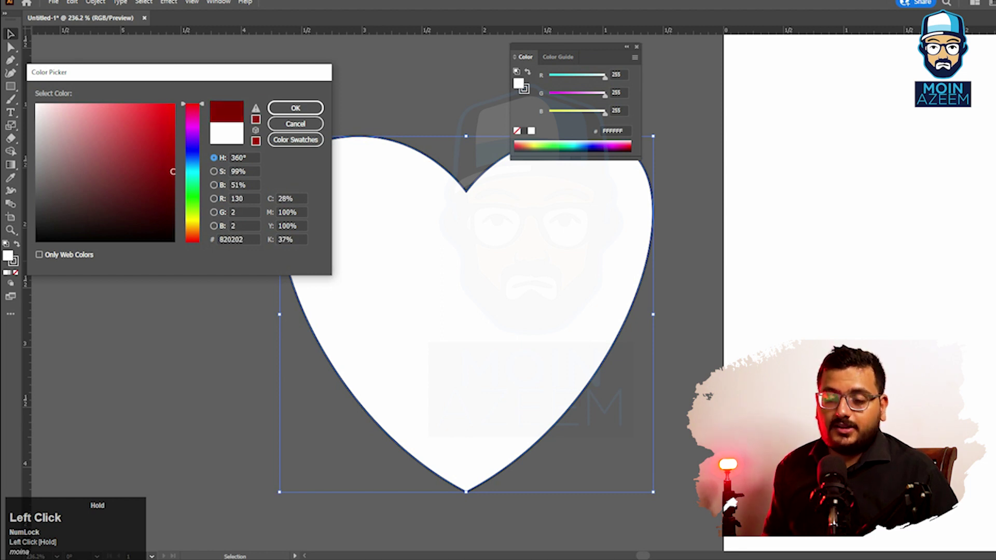
{"action": "mouse_move", "coordinate": [173, 158]}
{"action": "left_mouse_down"}
{"action": "mouse_move", "coordinate": [173, 181]}
{"action": "mouse_move", "coordinate": [122, 132]}
{"action": "mouse_move", "coordinate": [40, 108]}
{"action": "mouse_move", "coordinate": [165, 119]}
{"action": "left_mouse_up"}
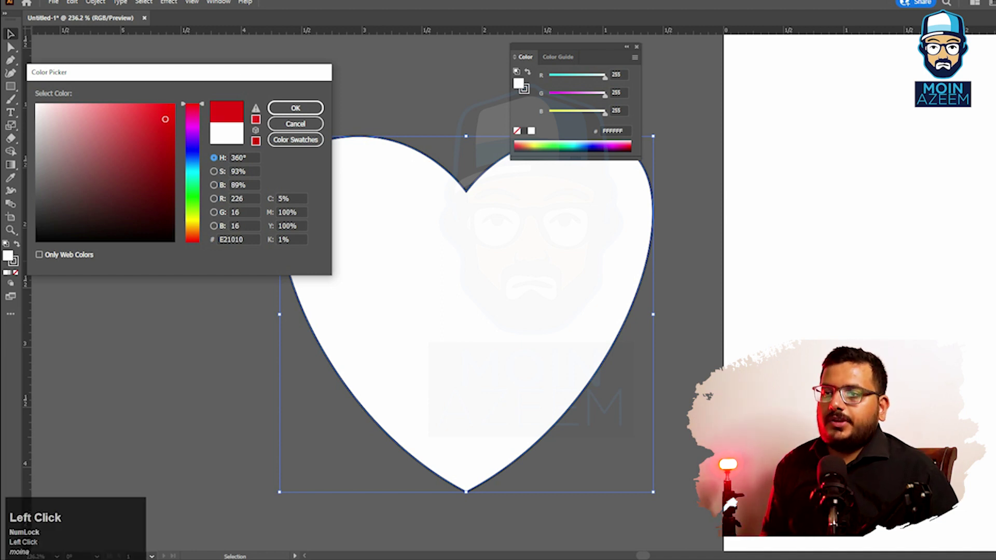
{"action": "left_click_drag", "start_coordinate": [165, 119], "coordinate": [174, 104]}
{"action": "left_click", "coordinate": [295, 108]}
{"action": "left_click", "coordinate": [249, 117]}
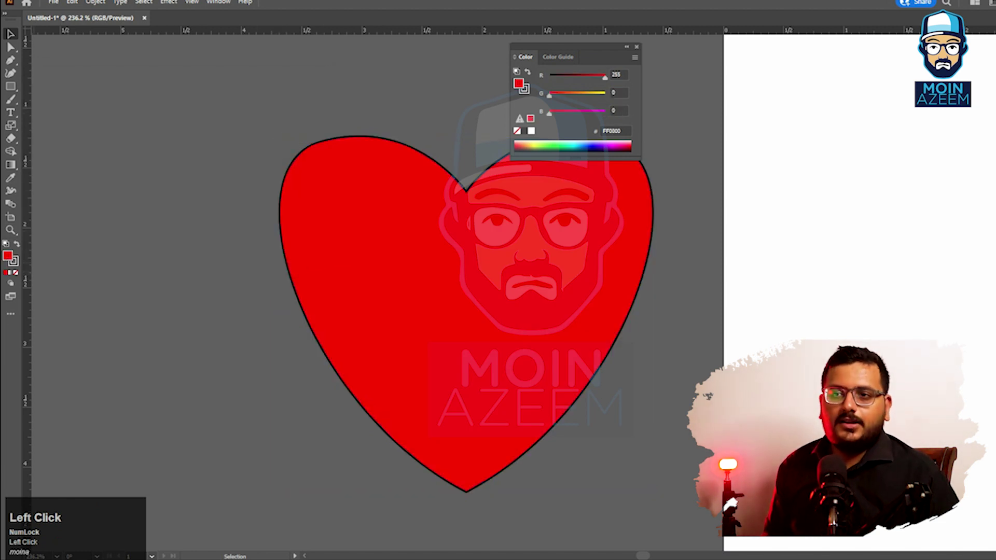
Step: Select the red heart and toggle the active attribute between fill and stroke, ending on the stroke
{"action": "left_click", "coordinate": [293, 268]}
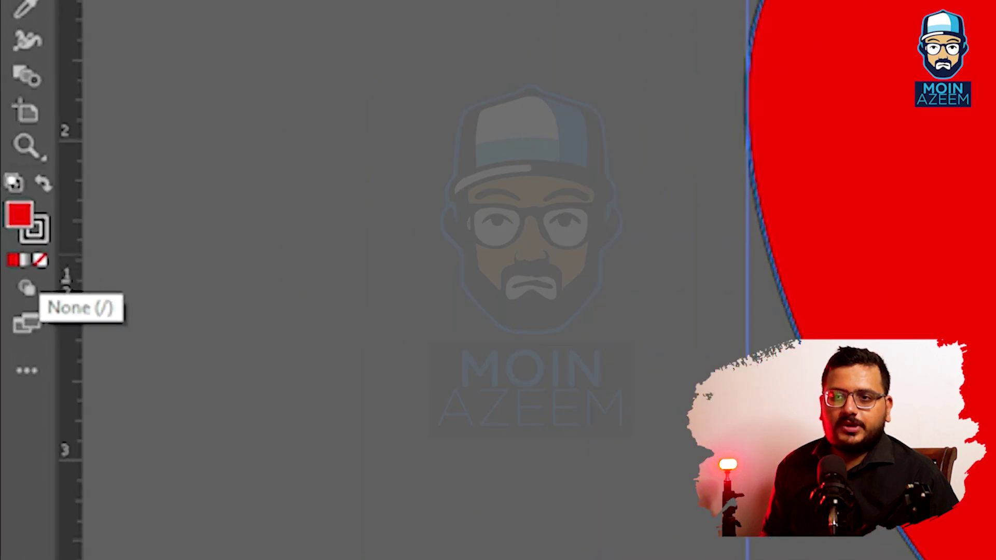
{"action": "key", "text": "x"}
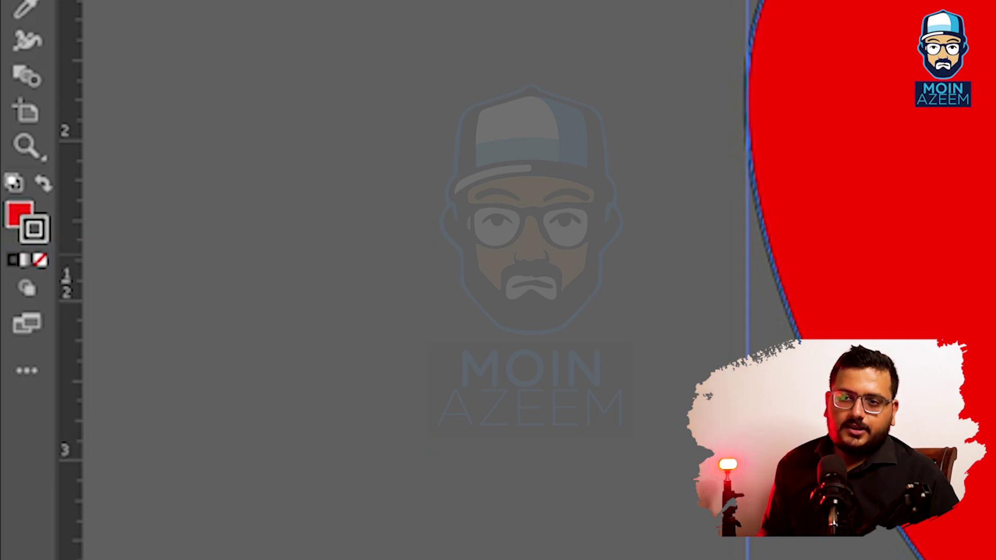
{"action": "key", "text": "x"}
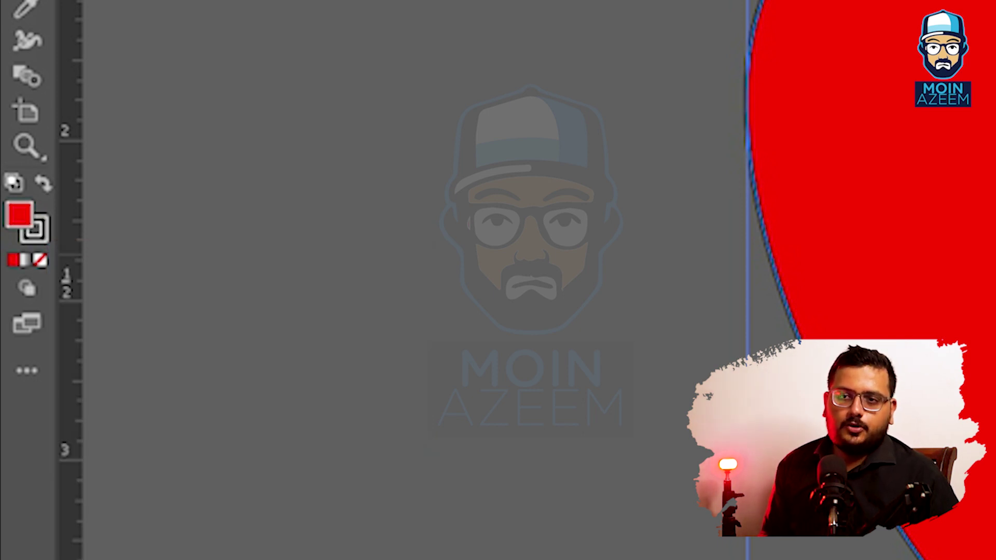
{"action": "key", "text": "x"}
{"action": "key", "text": "x"}
{"action": "key", "text": "x"}
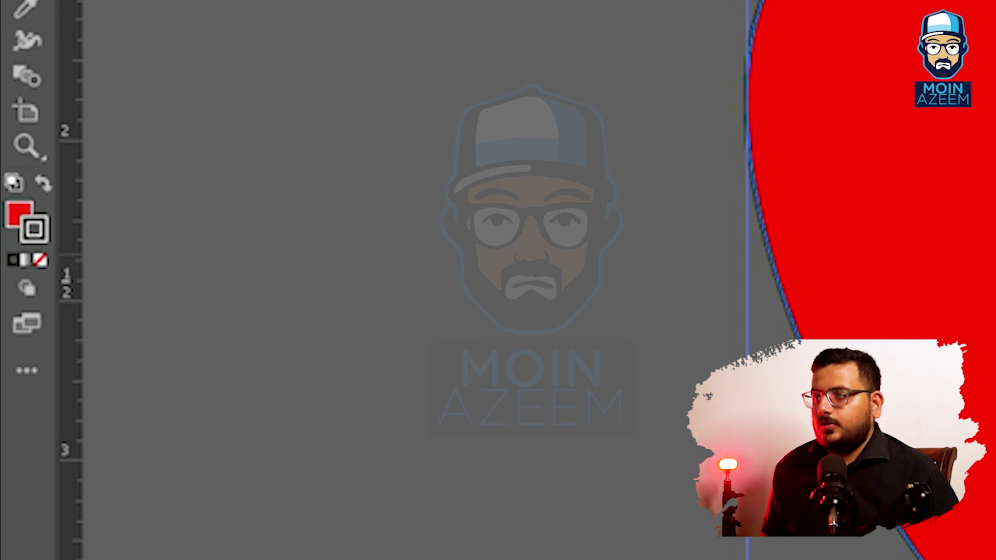